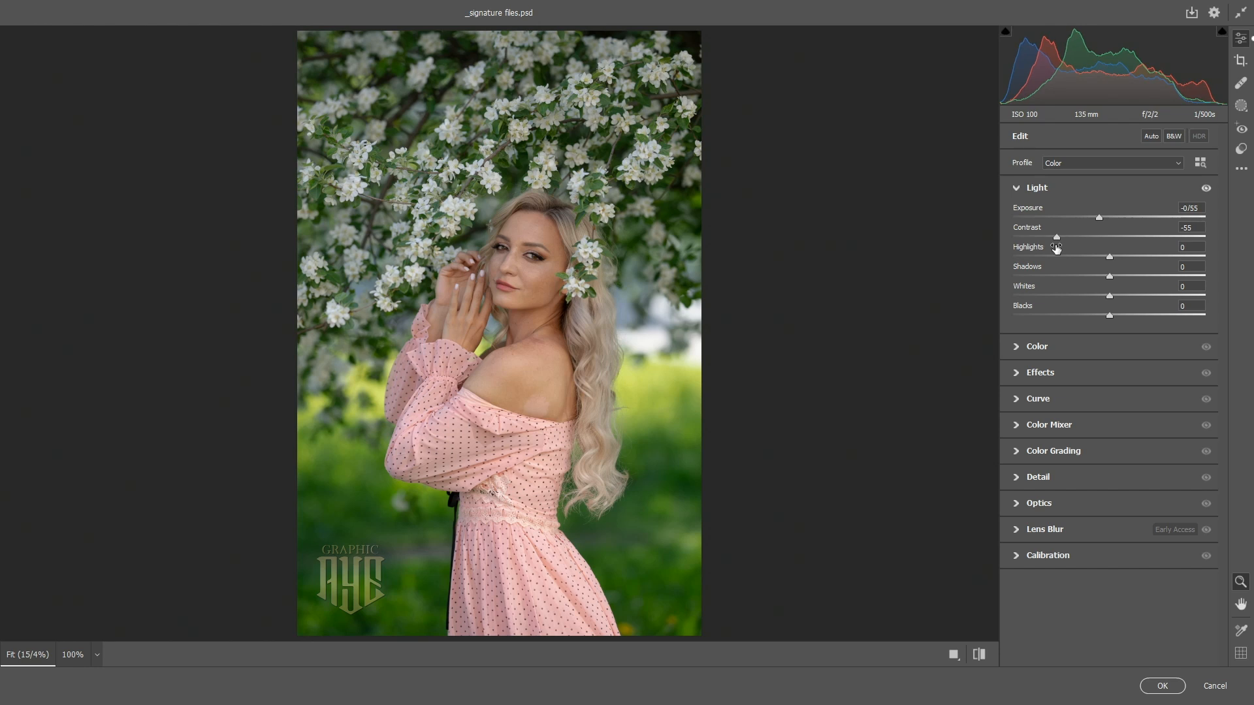
Set Highlights to -40, Shadows to +25 and Whites to -30, and raise Blacks slightly in the Light adjustments.
left_click_drag(1109, 256, 1075, 257)
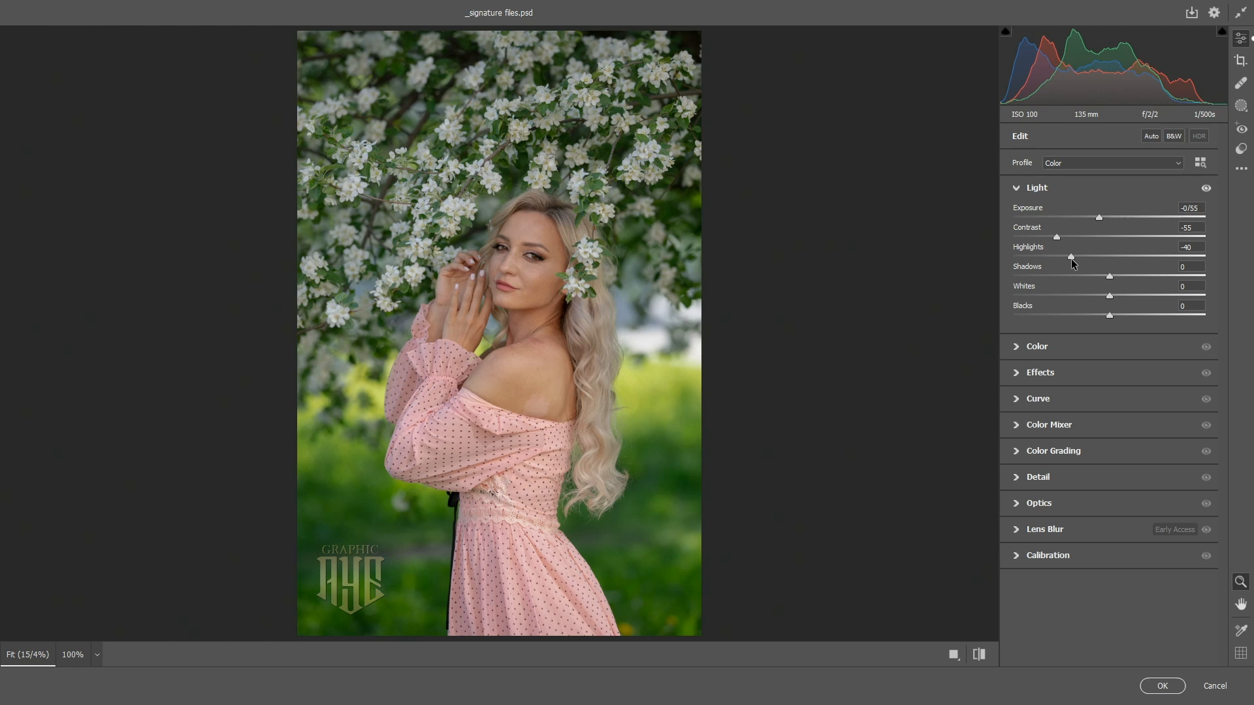
left_click_drag(1110, 274, 1118, 275)
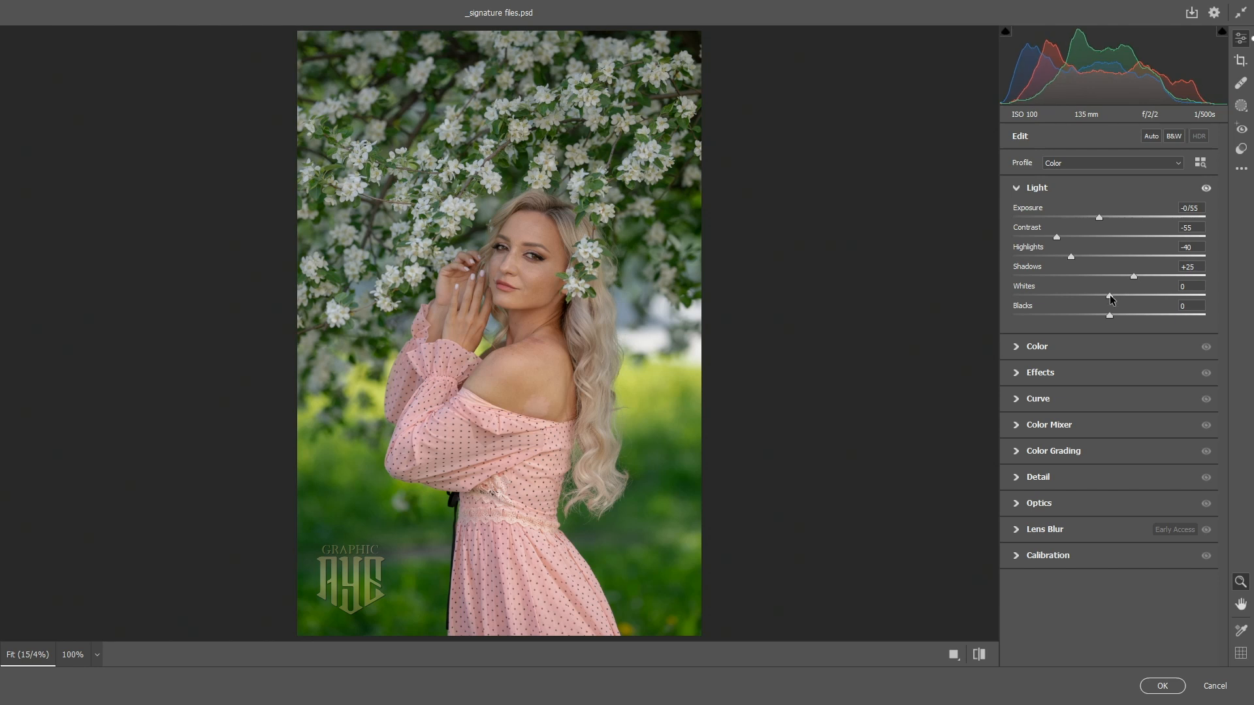
left_click_drag(1109, 295, 1082, 296)
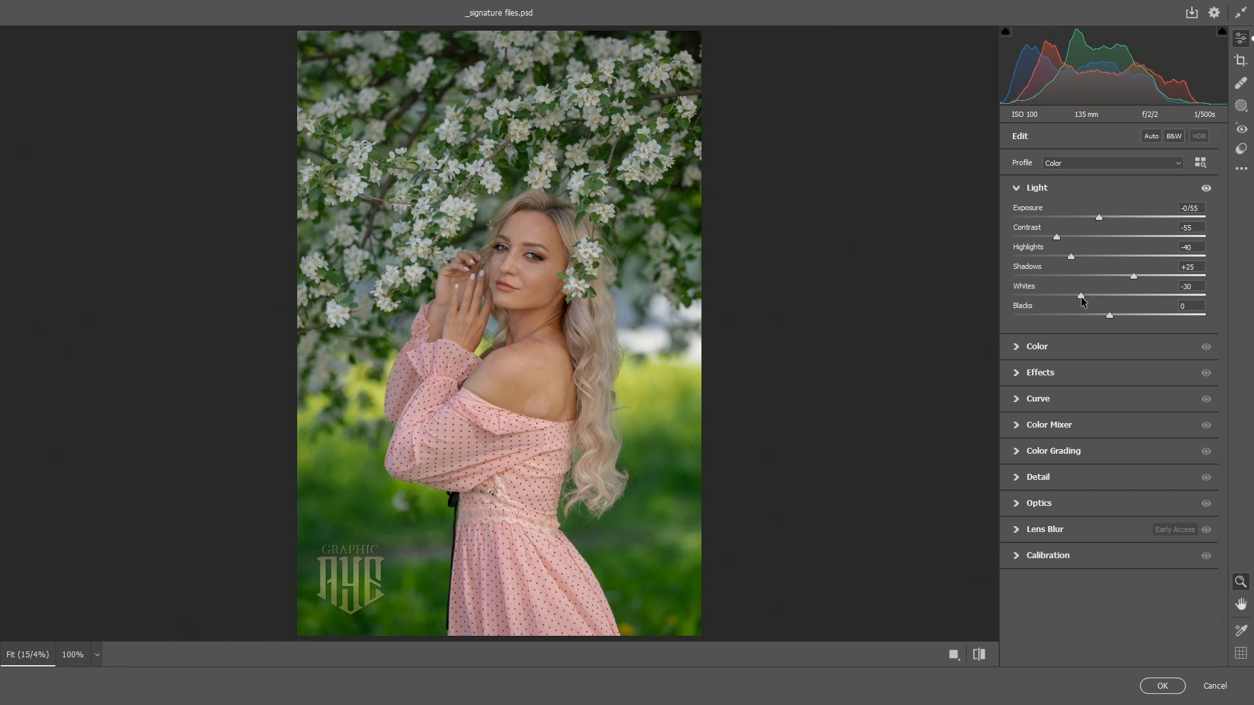
left_click_drag(1109, 314, 1114, 312)
left_click_drag(1116, 312, 1118, 313)
left_click(1016, 191)
Set Vibrance to +43 and Saturation to -15 in the Color adjustments.
left_click(1016, 218)
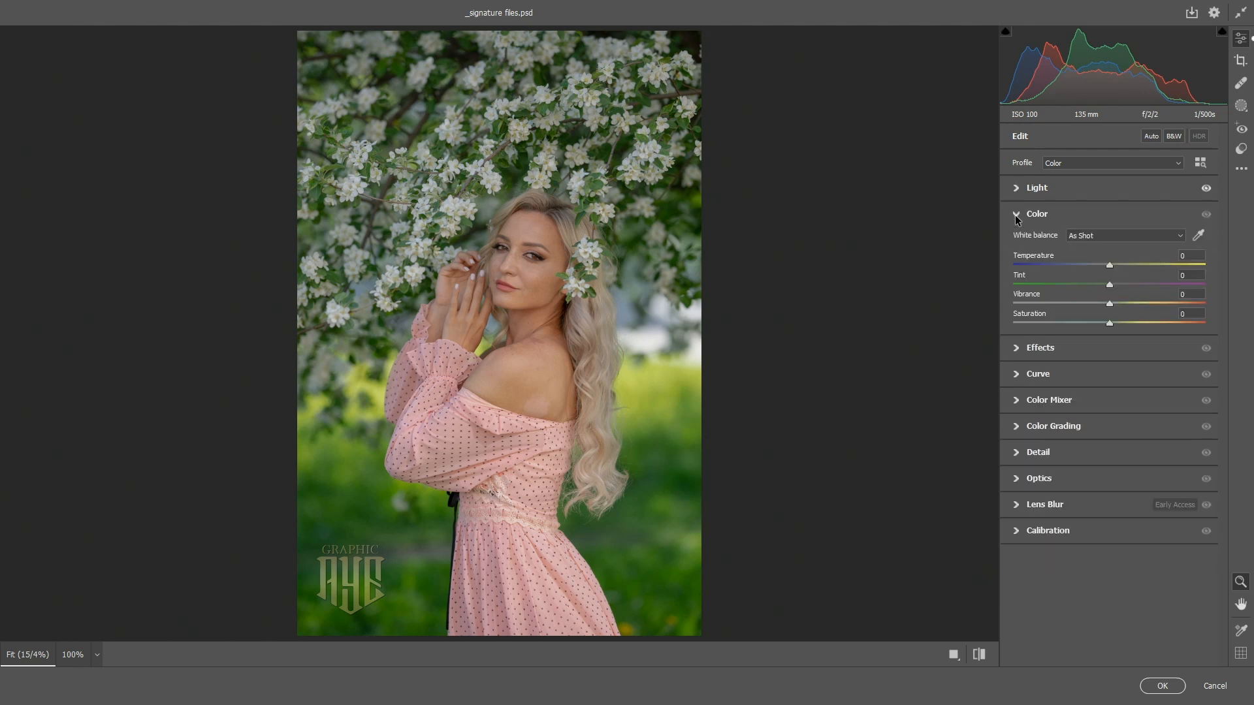
left_click_drag(1109, 305, 1149, 300)
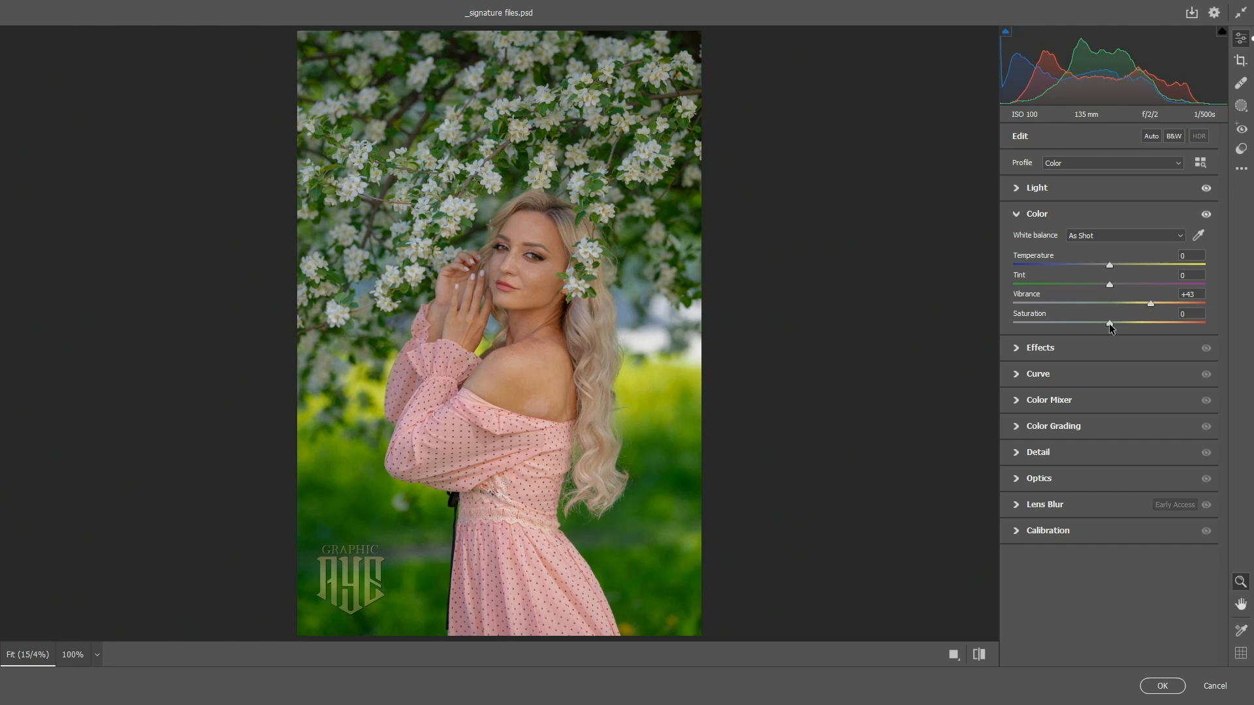
left_click_drag(1110, 324, 1098, 324)
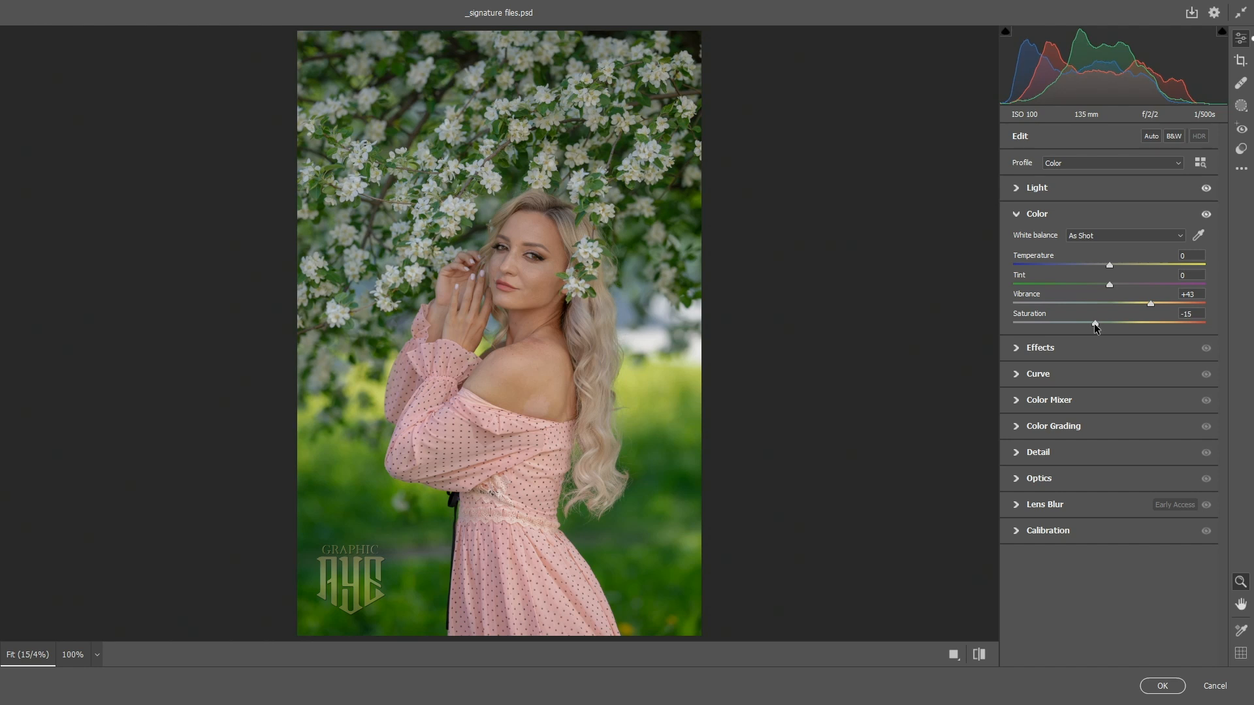
left_click(1016, 215)
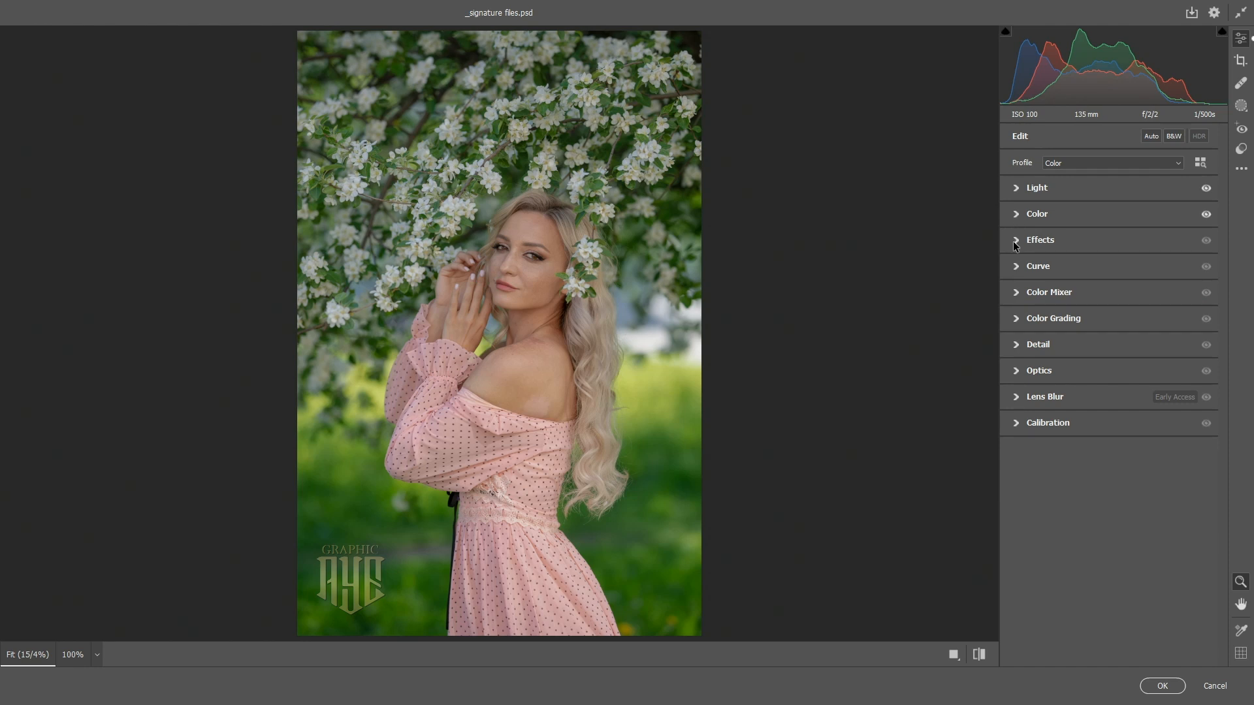
Lower Clarity slightly in the Effects adjustments.
left_click(1015, 242)
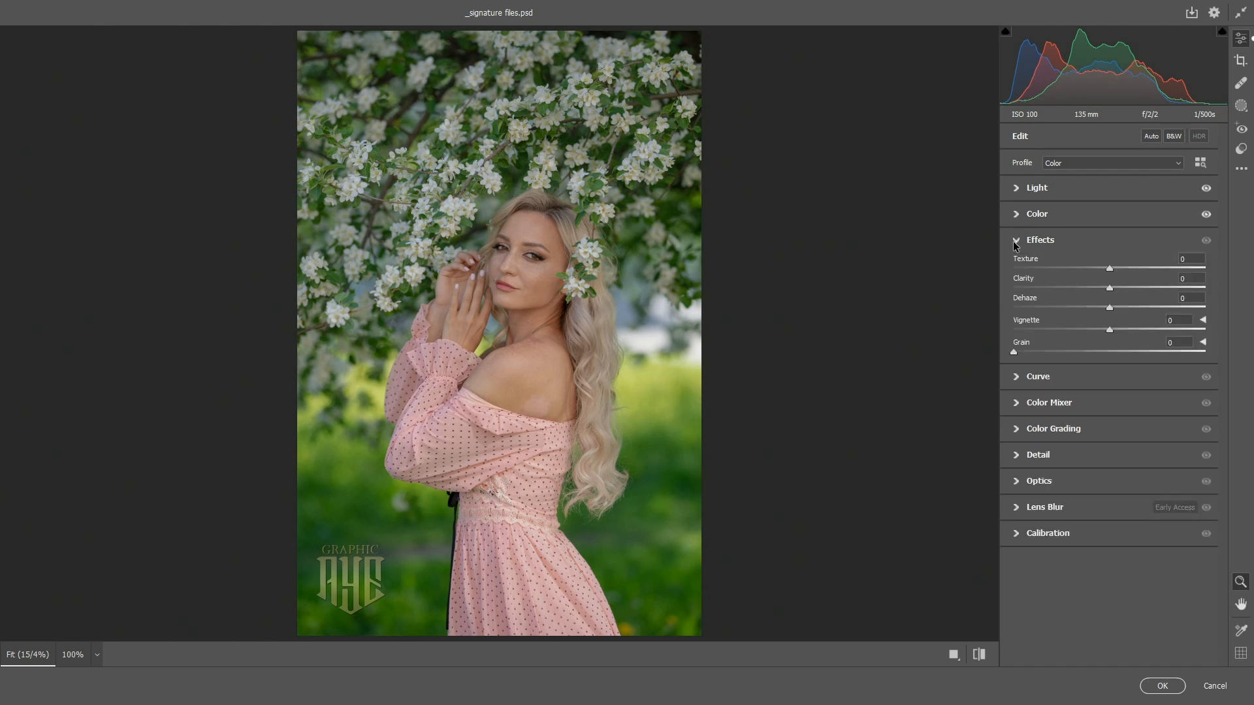
left_click(1108, 288)
left_click_drag(1108, 288, 1104, 288)
left_click(1017, 240)
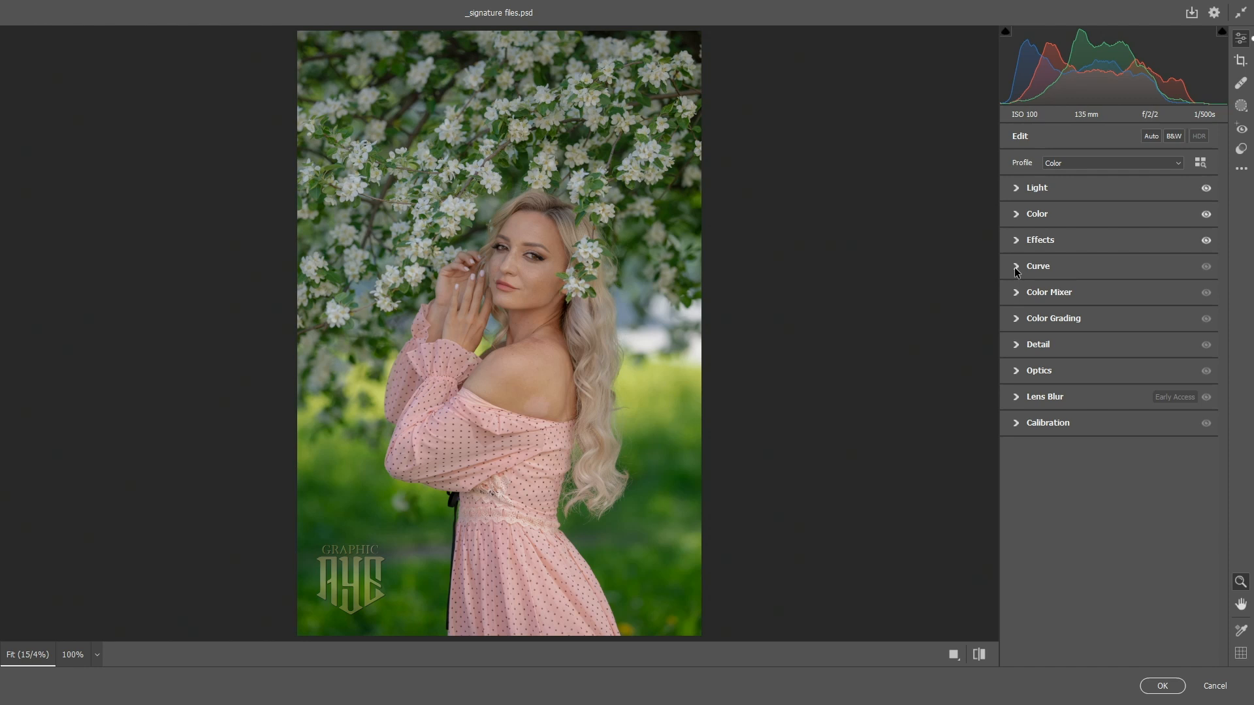
Shape the main point curve into an S with points at input 44, output 38 and input 165, output 185.
left_click(1015, 266)
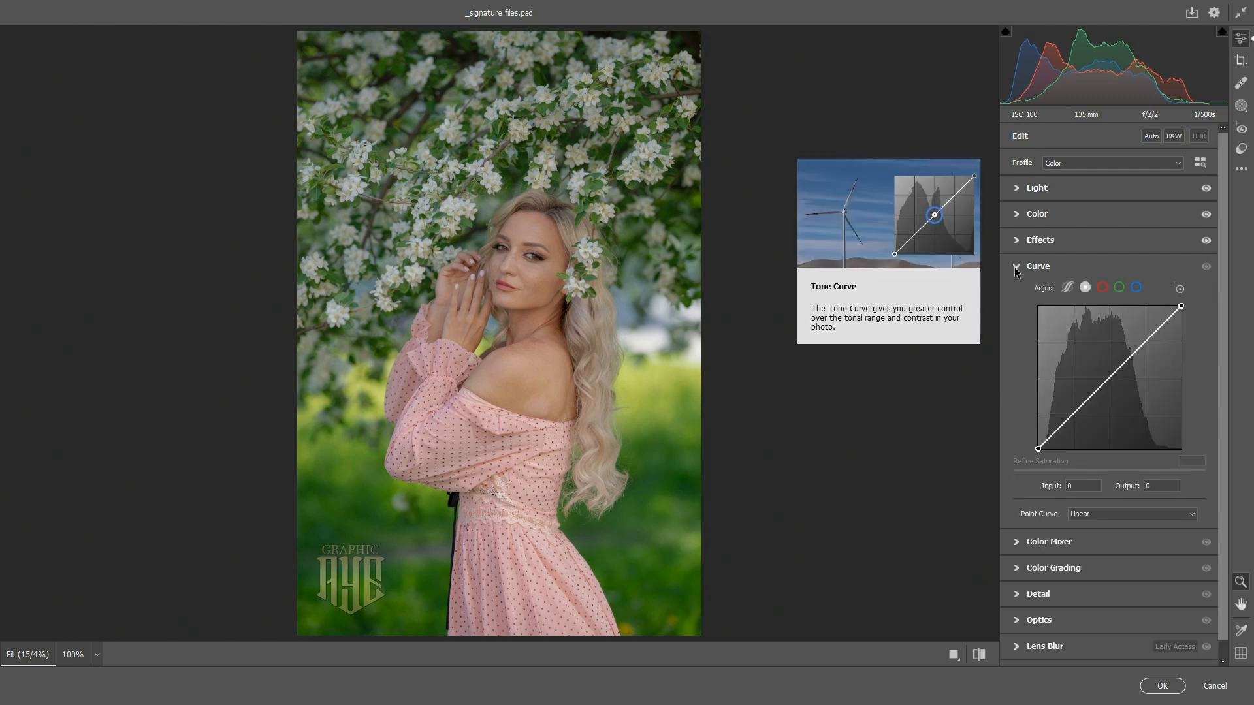
left_click(1087, 287)
left_click(1063, 427)
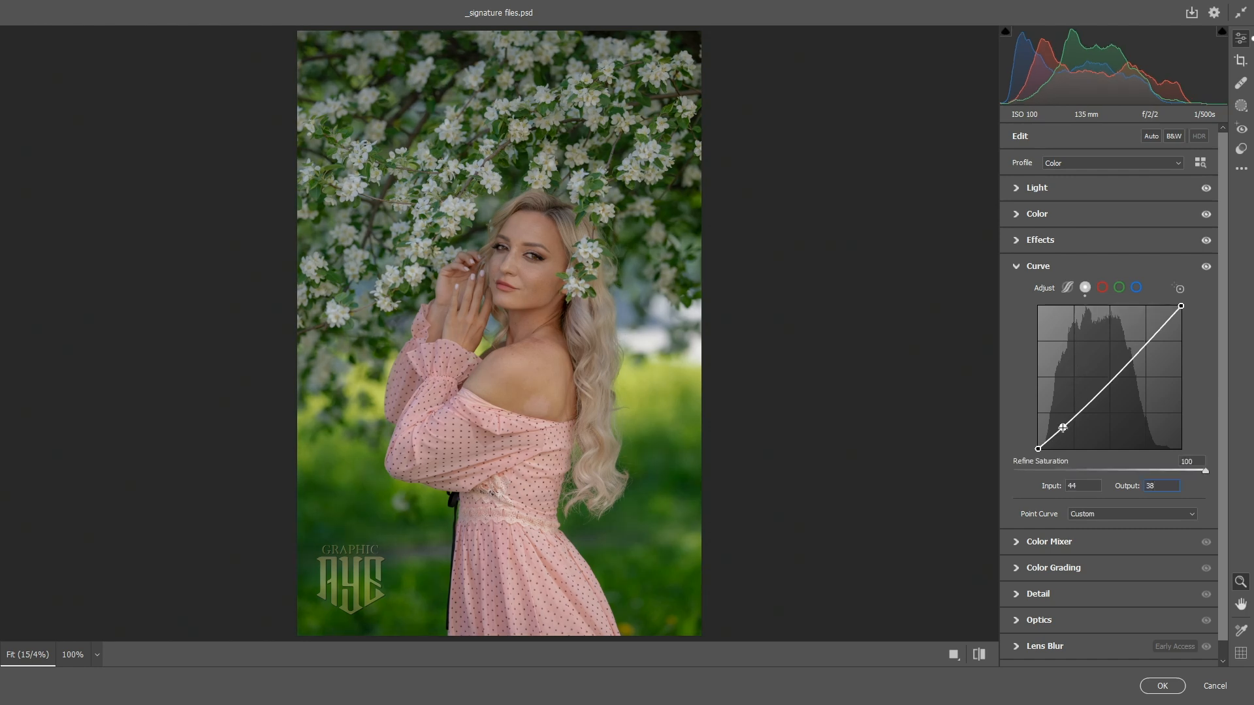
left_click_drag(1104, 387, 1130, 344)
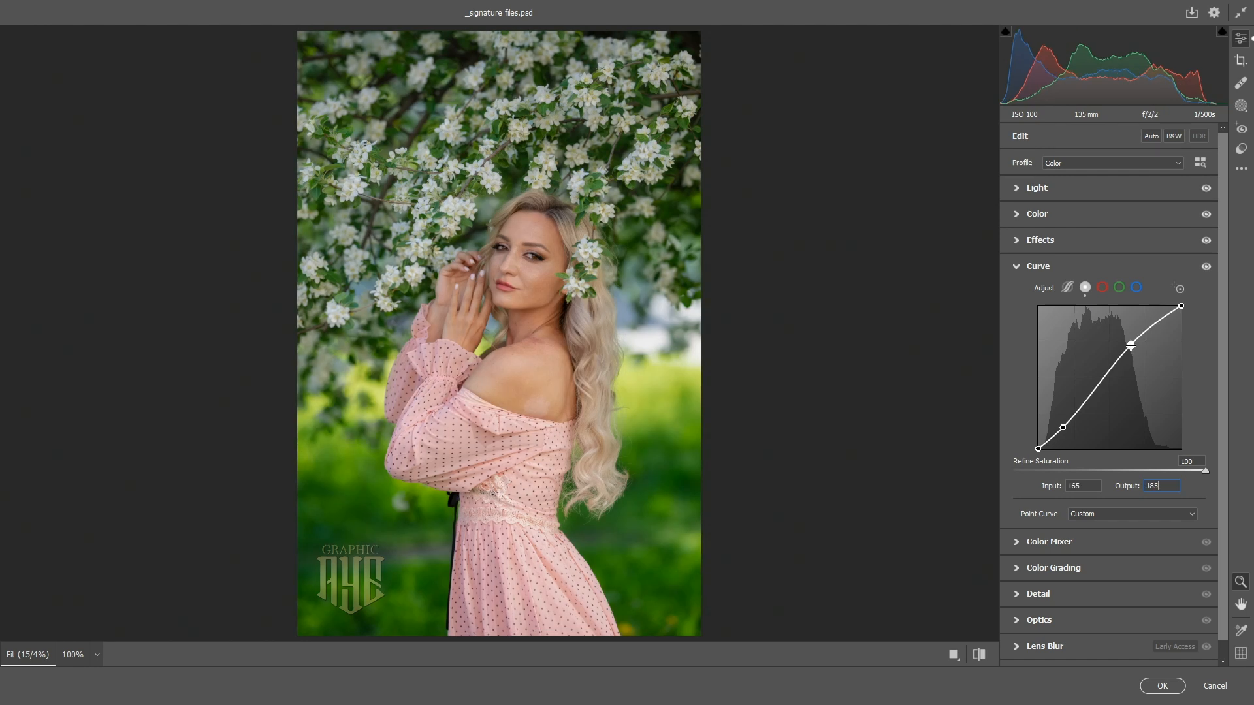
left_click(1016, 267)
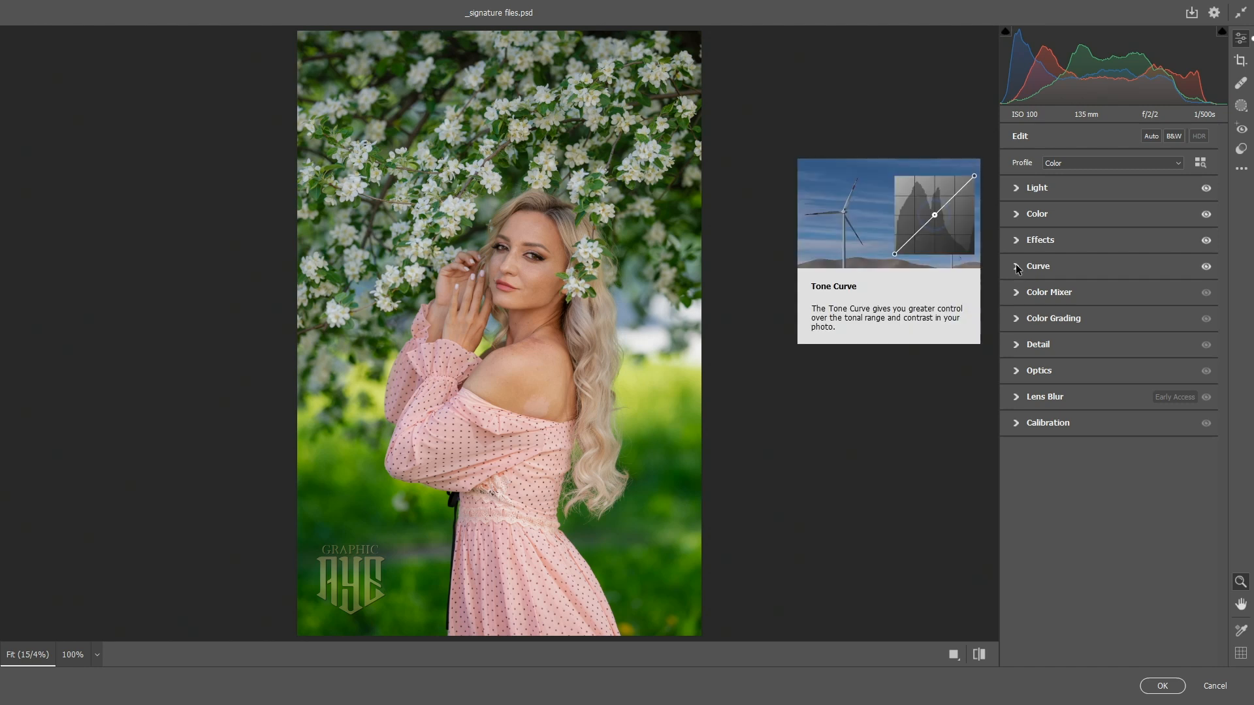
Raise Color Noise Reduction to about a quarter of its range in the Detail adjustments.
left_click(1016, 344)
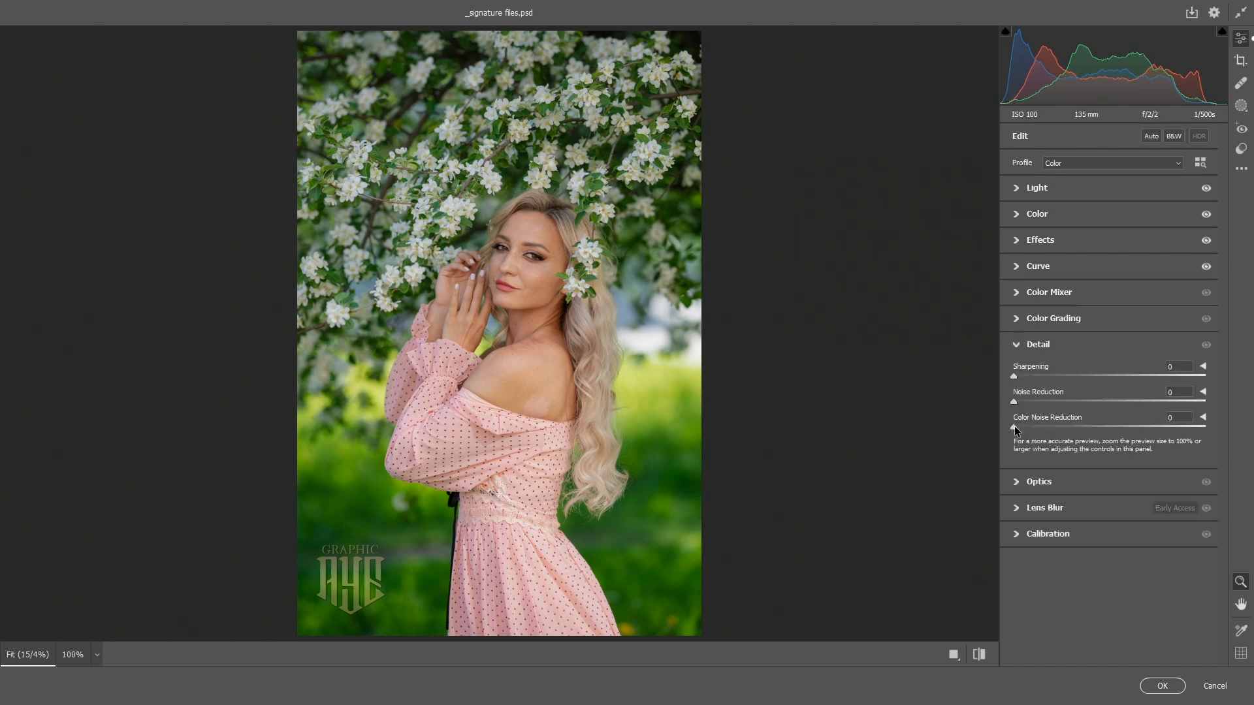
left_click_drag(1015, 429, 1064, 417)
left_click(1017, 345)
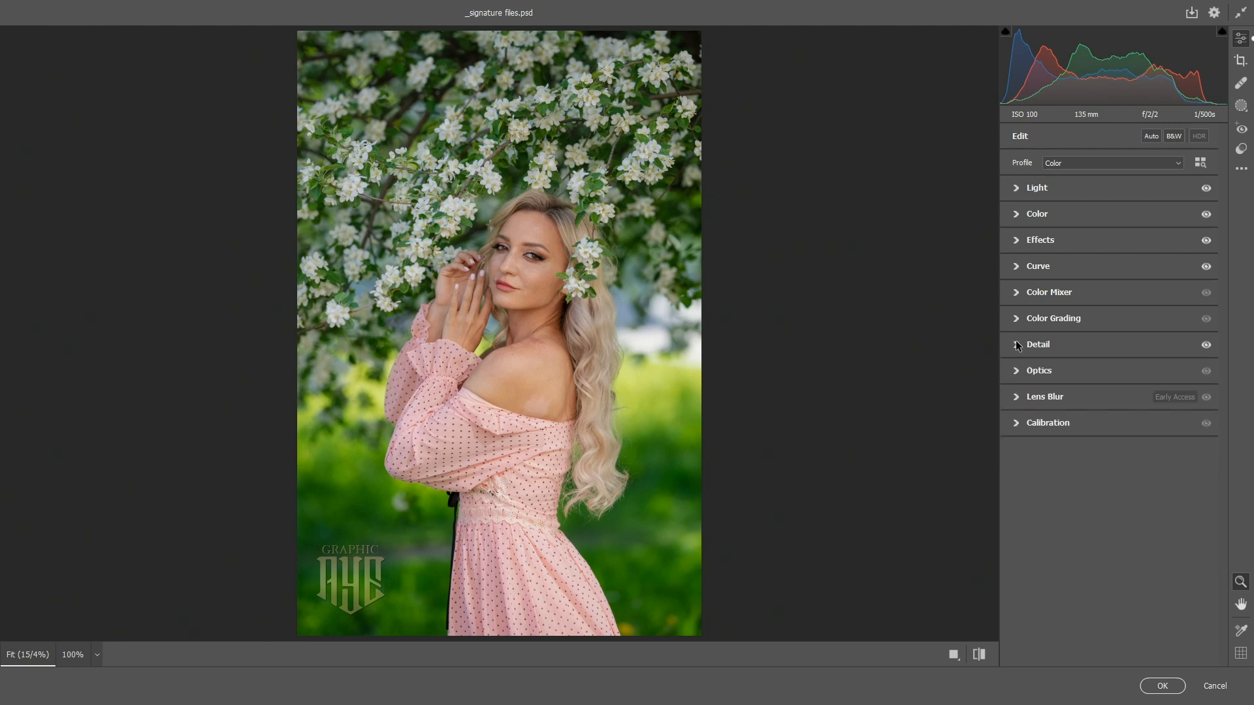
Set the Calibration Red Primary to hue +30 and saturation +49, and the Green Primary hue to +50.
left_click(1015, 423)
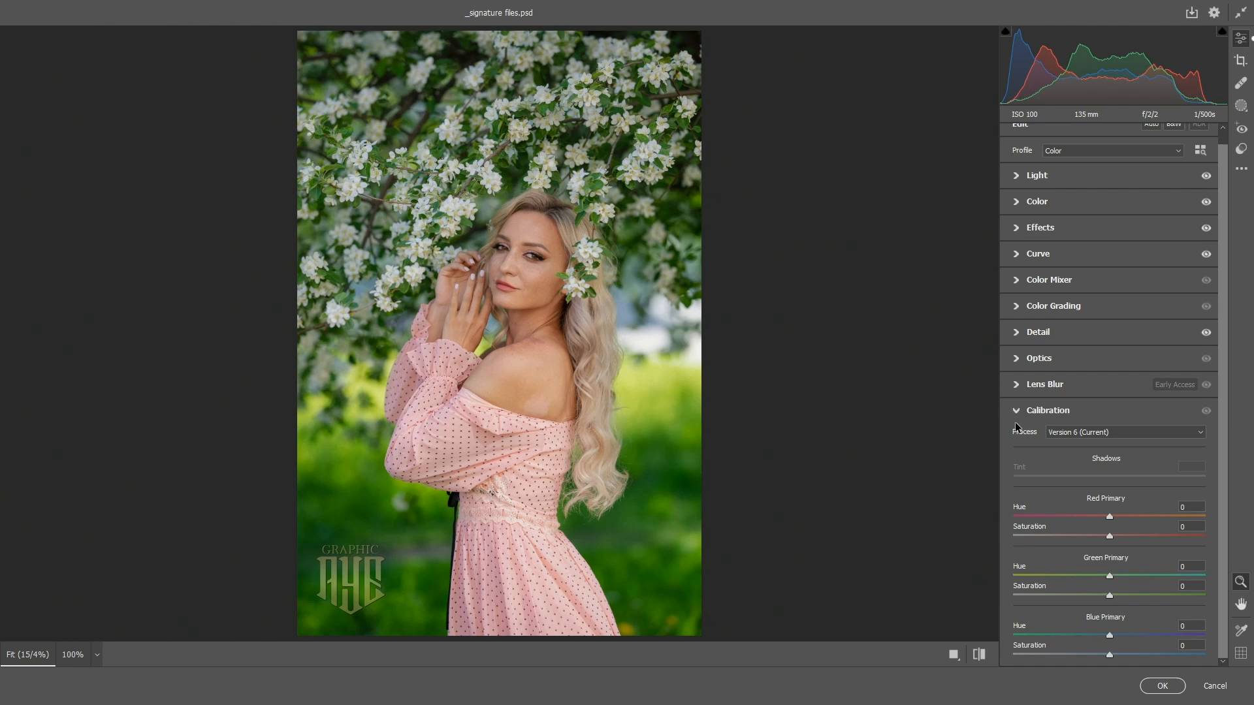
left_click_drag(1110, 518, 1138, 513)
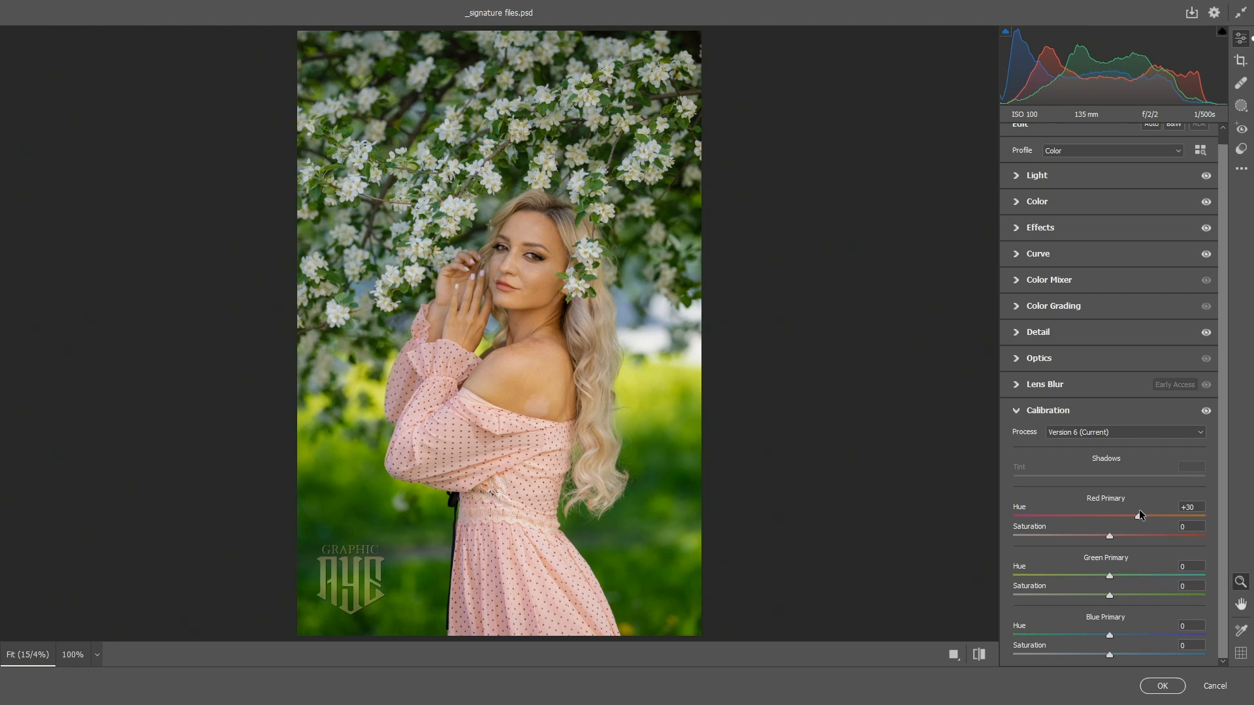
left_click_drag(1110, 536, 1153, 536)
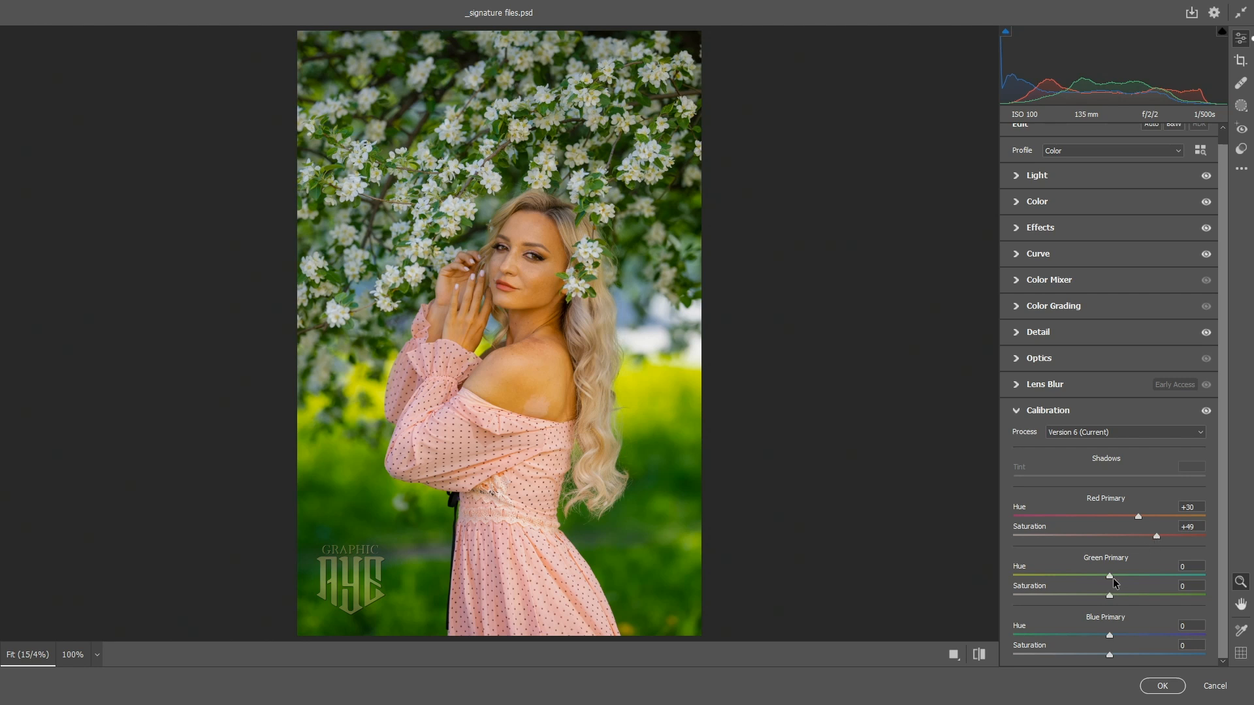
left_click_drag(1112, 578, 1155, 571)
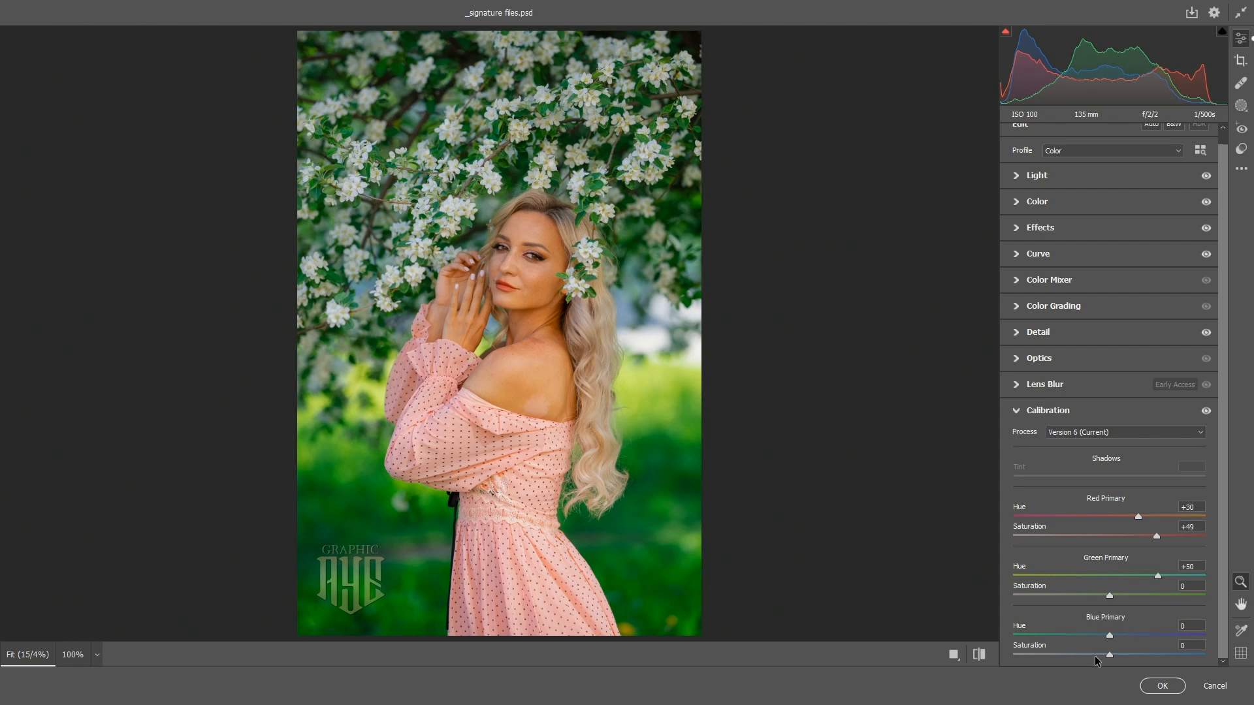
Set the Calibration Blue Primary to hue -5 and saturation -15, and apply the Camera Raw filter.
left_click_drag(1110, 634, 1104, 638)
left_click_drag(1110, 655, 1096, 657)
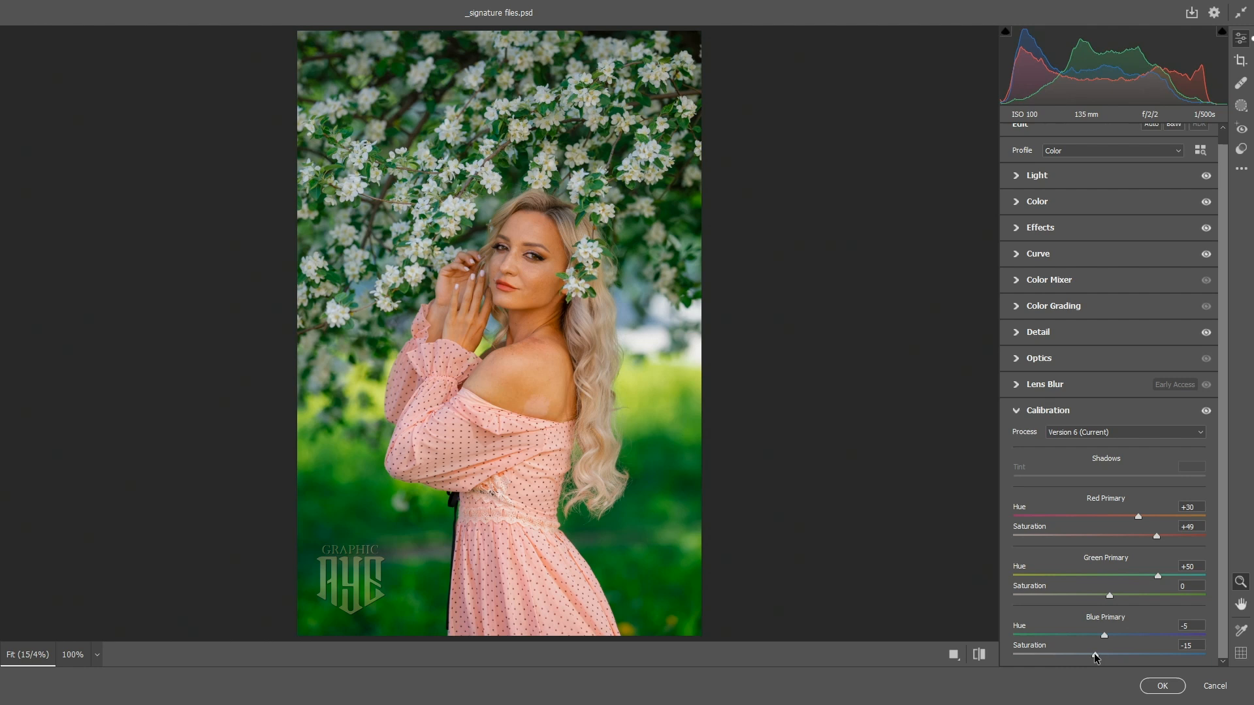
left_click(1017, 411)
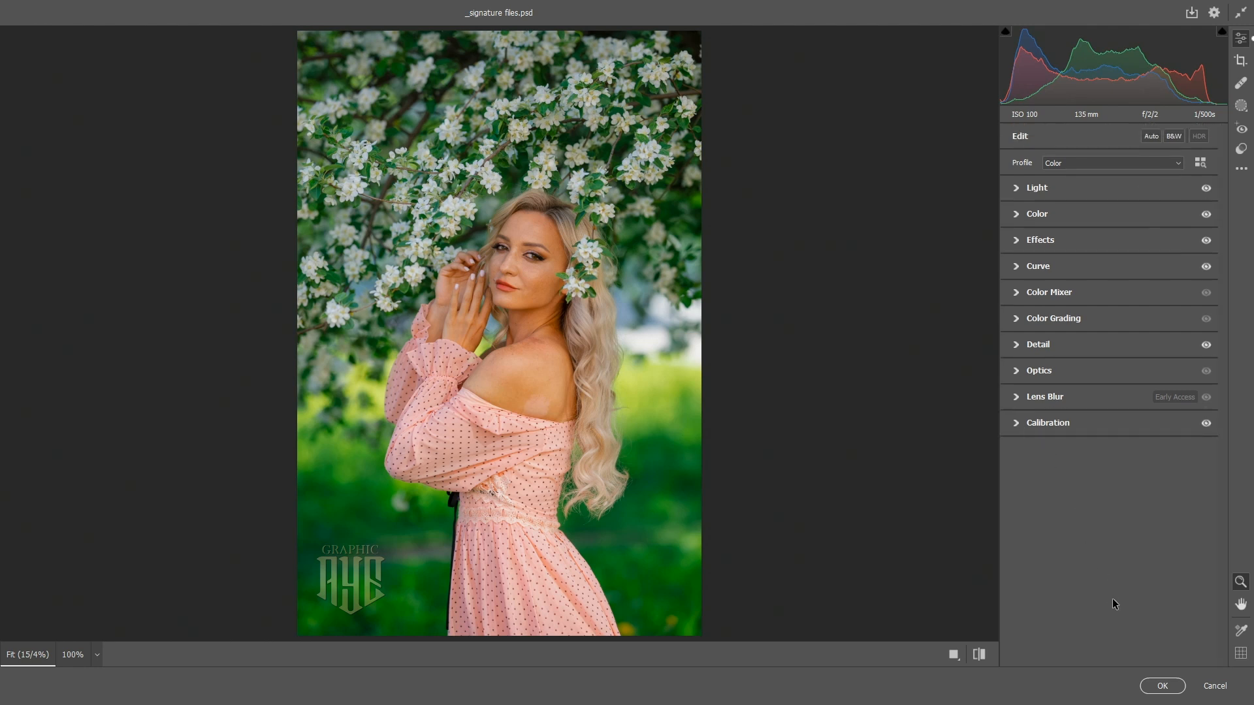
left_click(1162, 686)
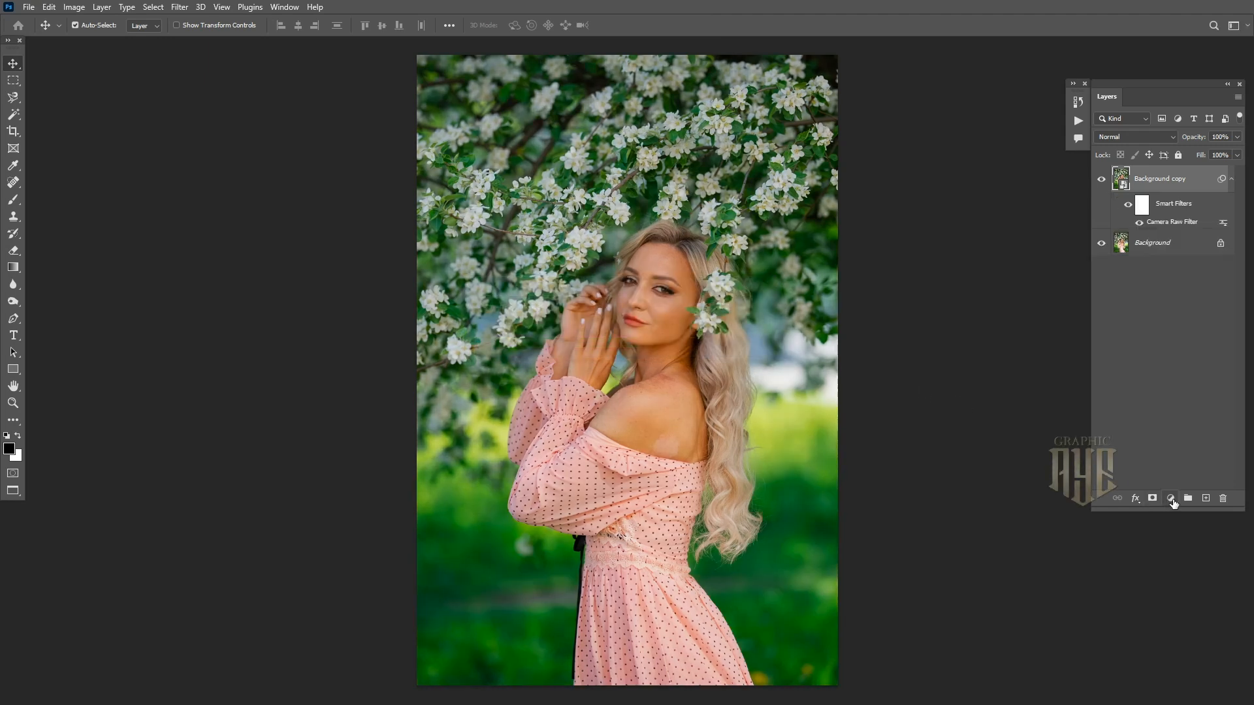
Add a Color Balance layer with Cyan-Red at +2 for Midtones and +1 for Highlights, nudge Highlights toward green, and compare before and after.
left_click(1171, 499)
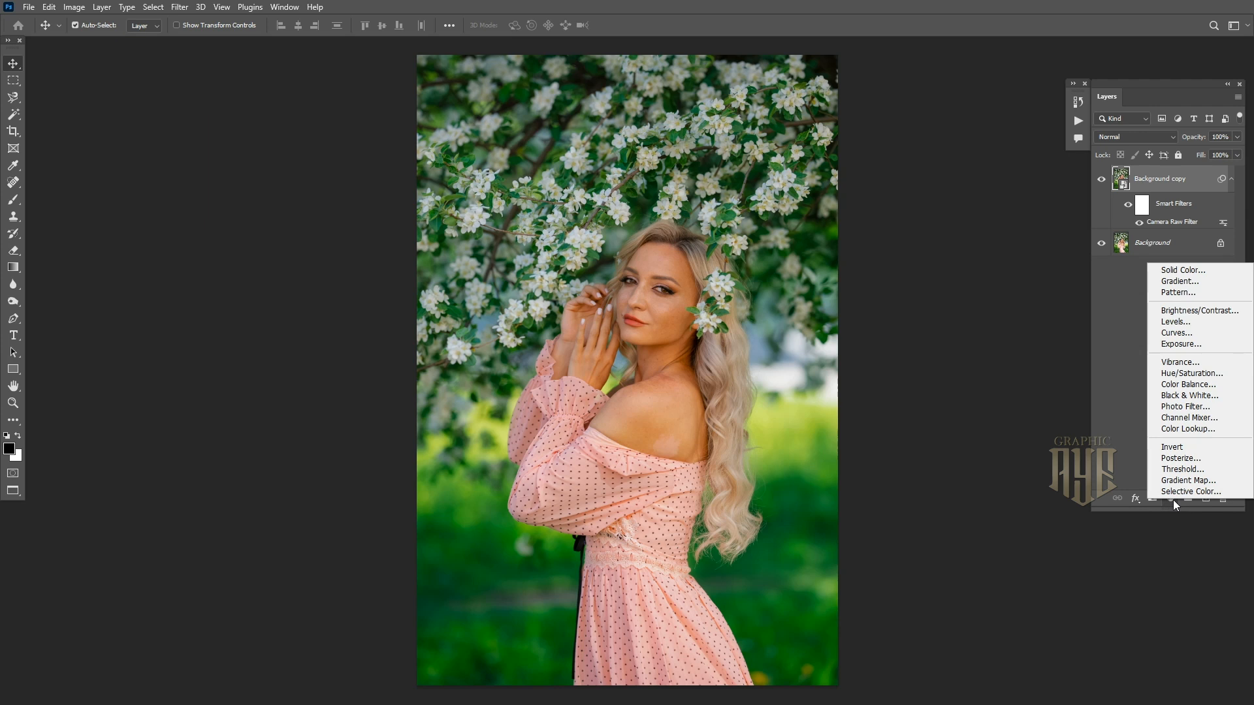
left_click(1199, 390)
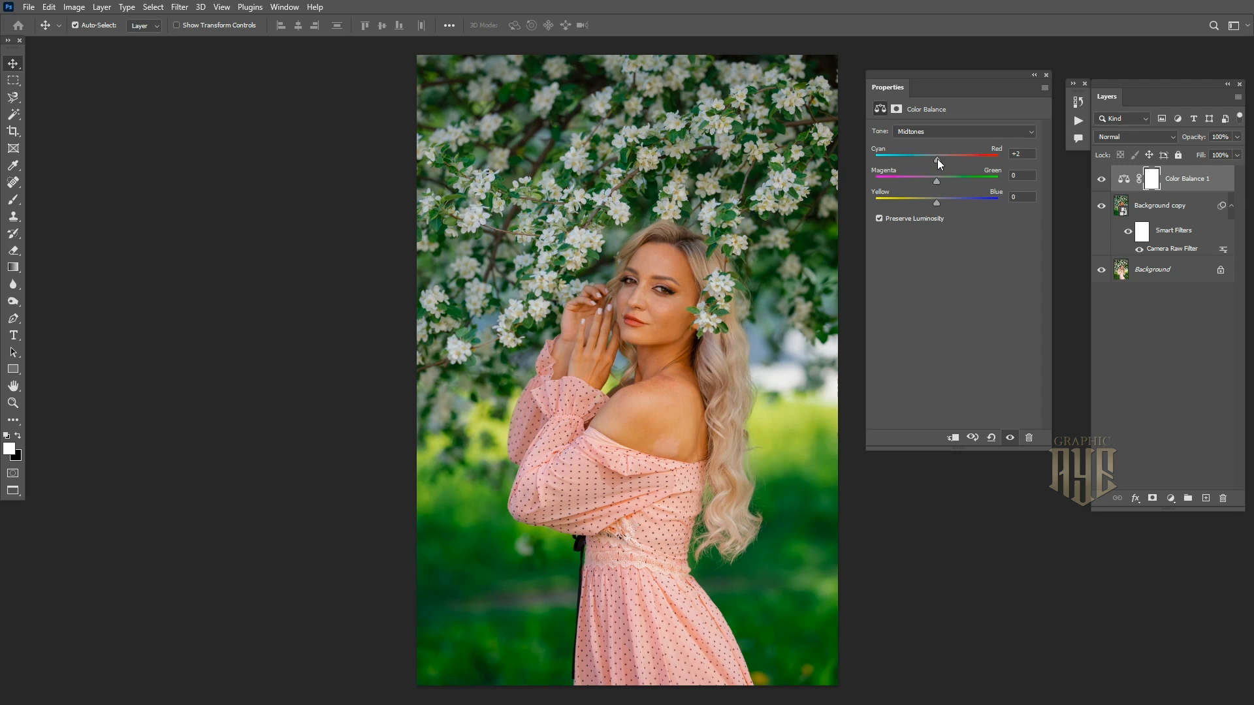
left_click(938, 132)
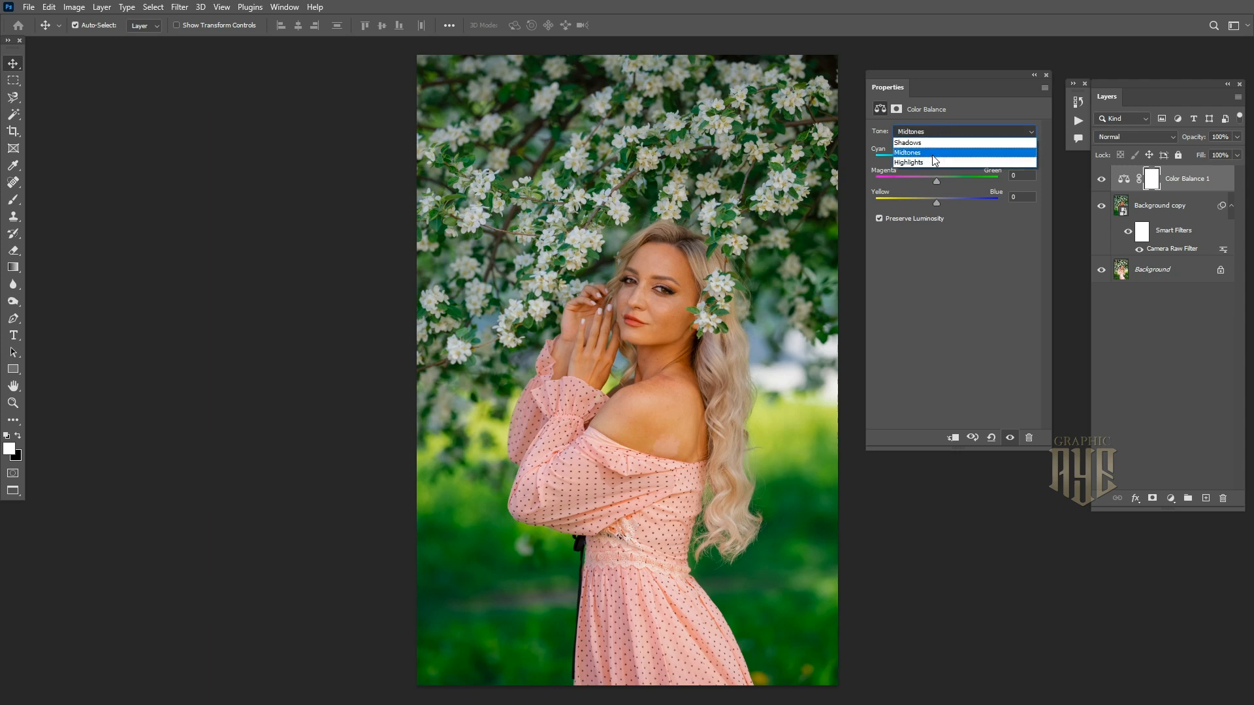
left_click(935, 162)
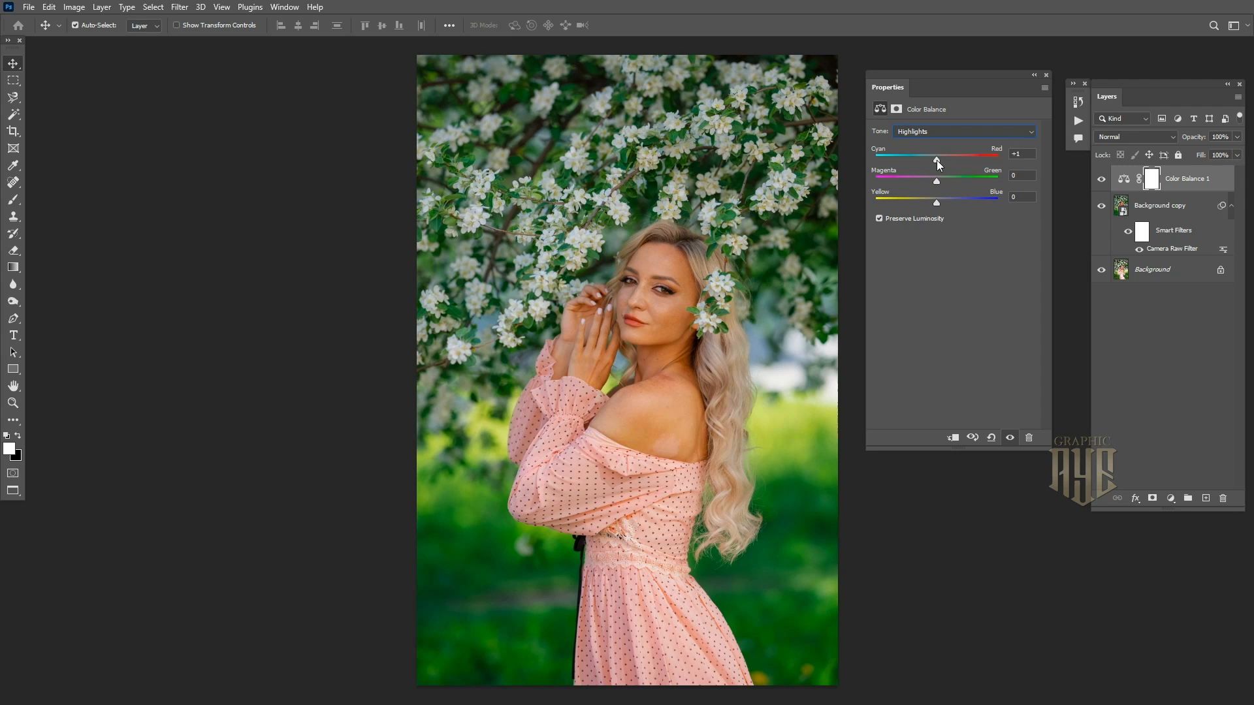
left_click_drag(936, 181, 938, 181)
left_click(1045, 74)
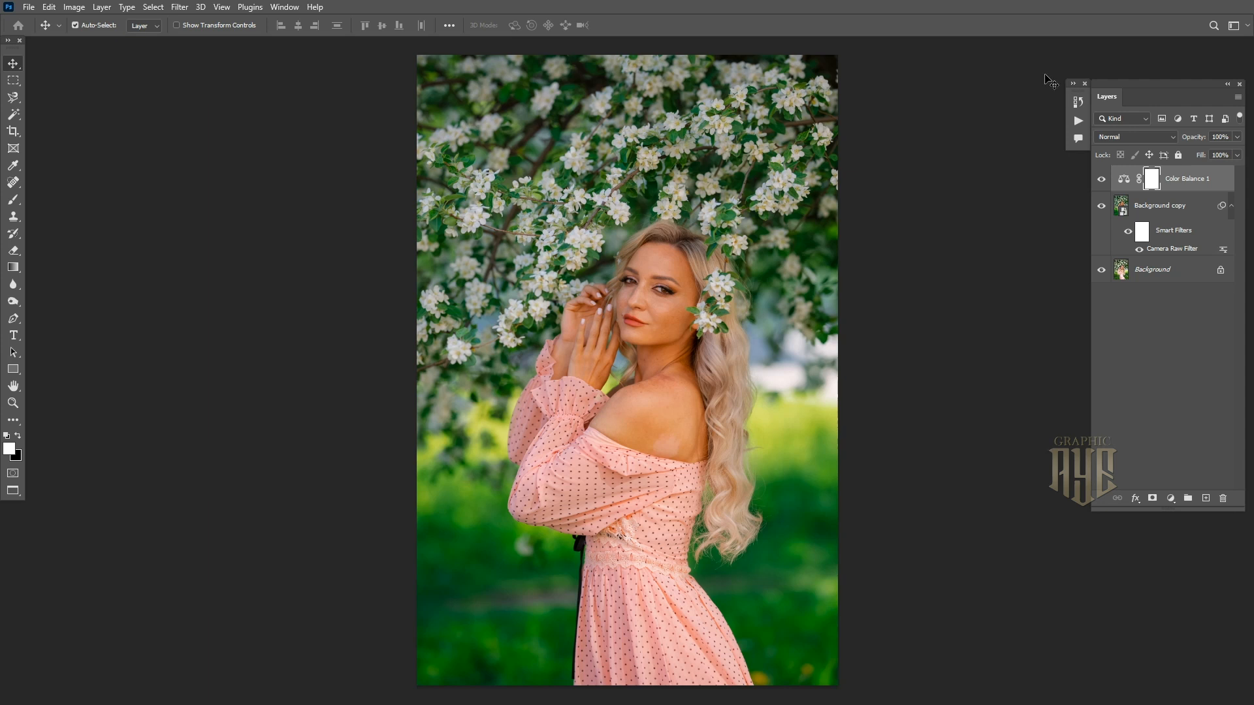
left_click(1102, 181)
left_click(1101, 182)
Add a Brightness/Contrast adjustment layer with Brightness 8 and Contrast -2.
left_click(1172, 500)
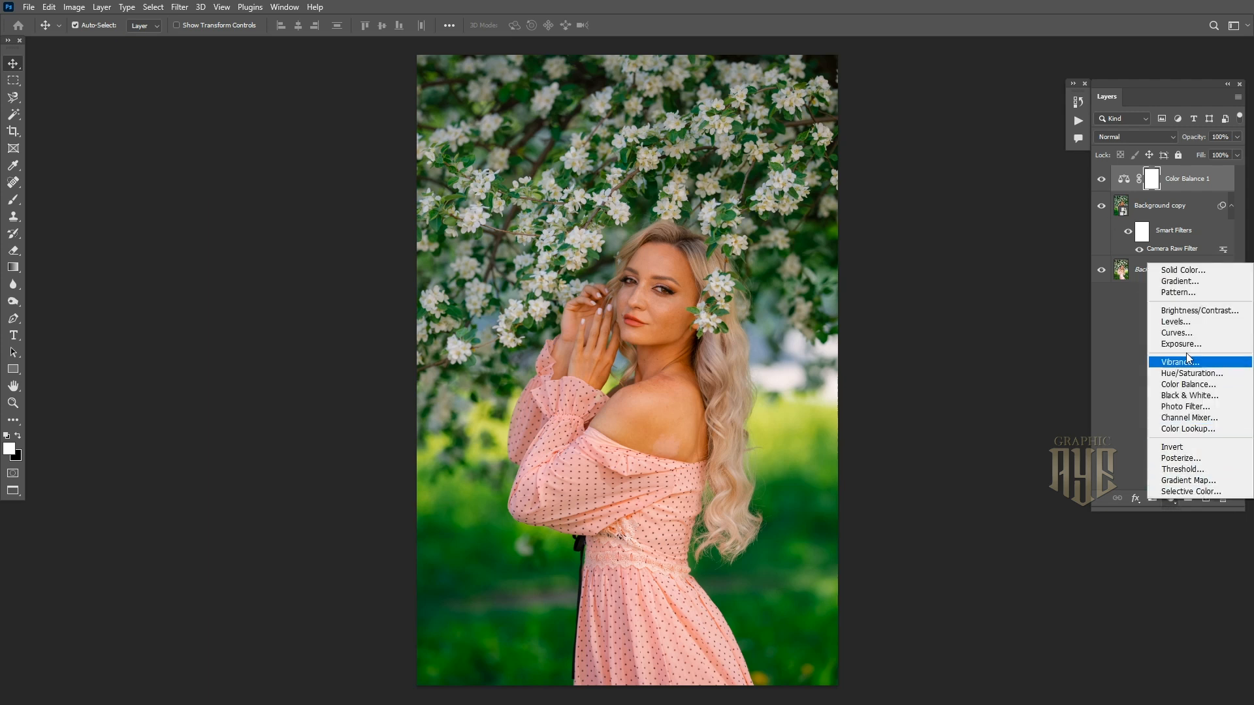
left_click(1189, 310)
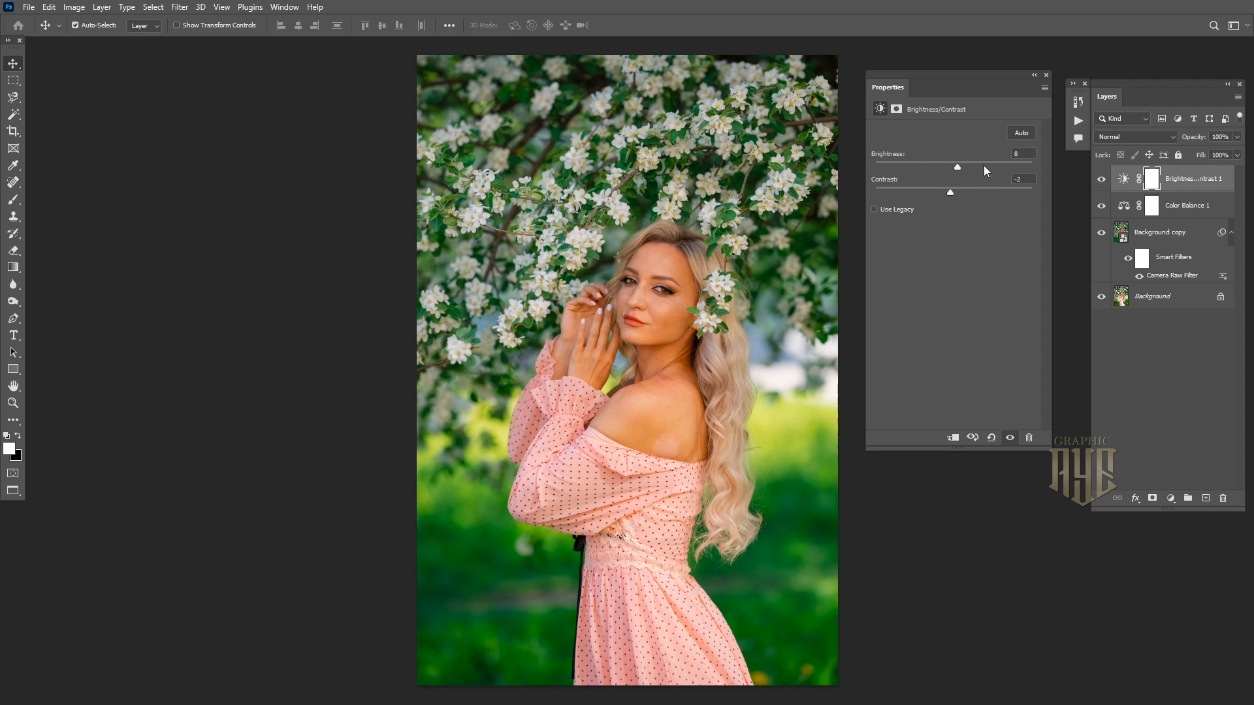
left_click(1046, 75)
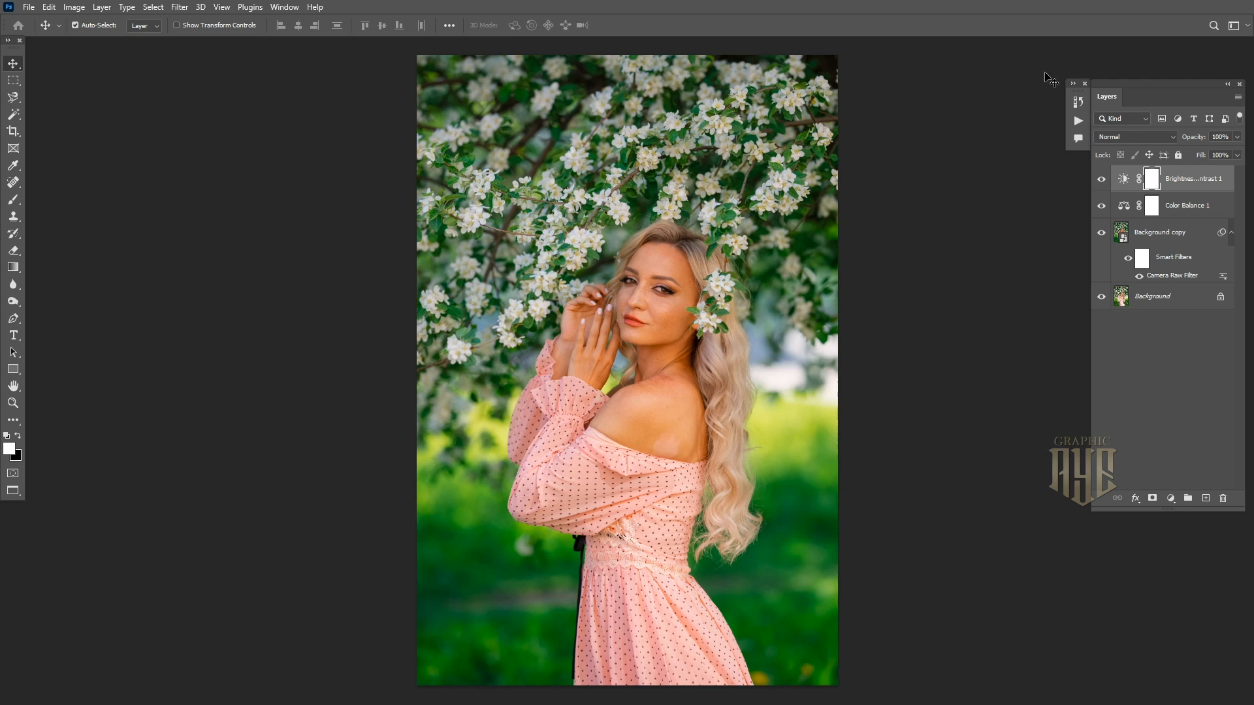
Add a Gradient Map adjustment layer and set the gradient's starting color stop (location 0%) to F7CB66.
left_click(1171, 498)
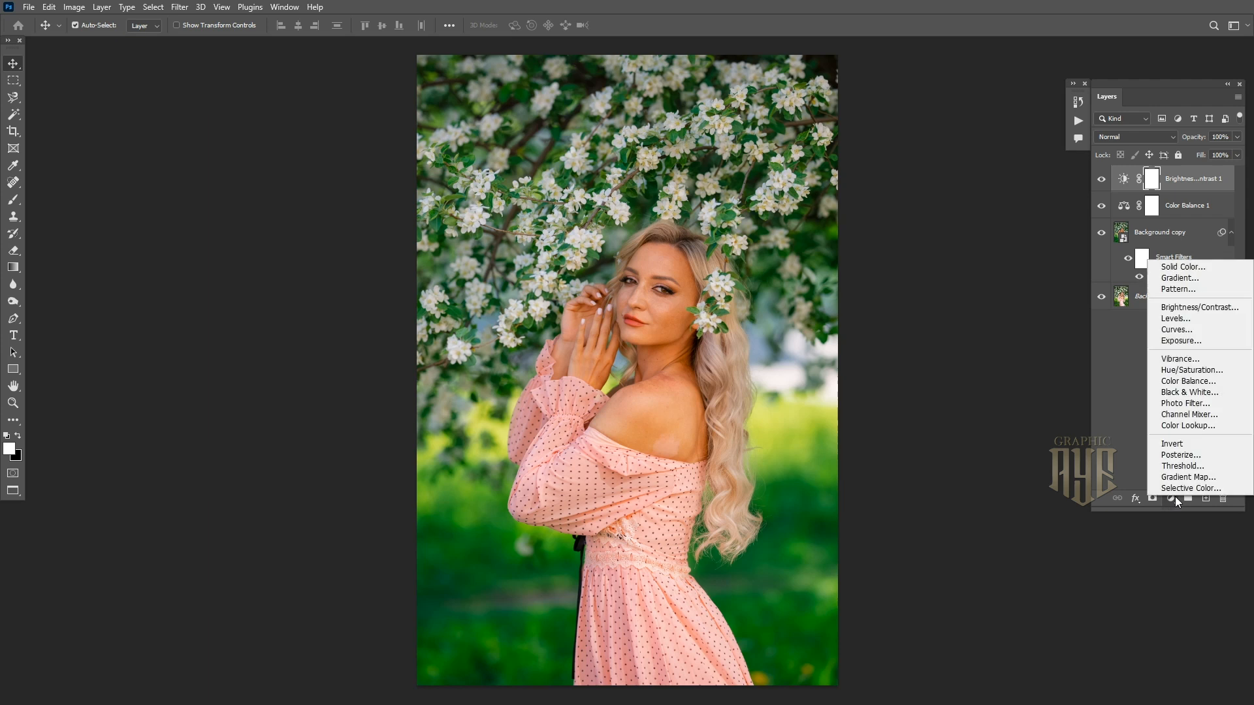
left_click(1175, 477)
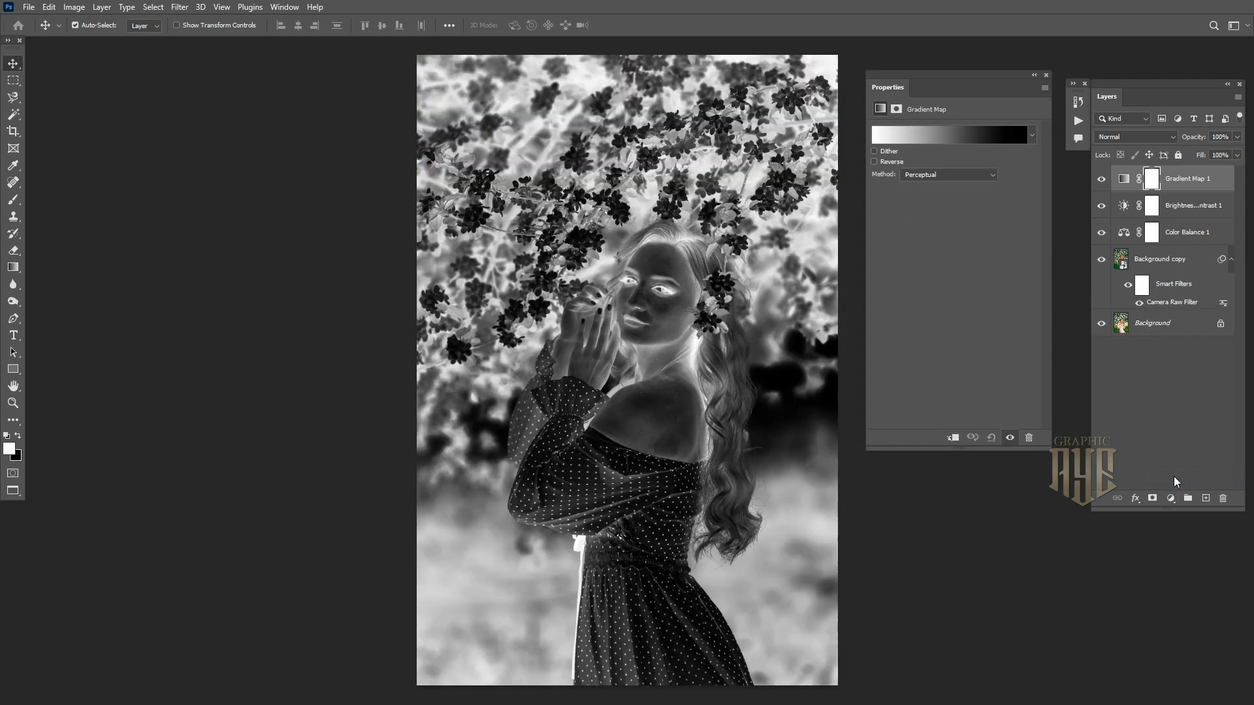
left_click(983, 137)
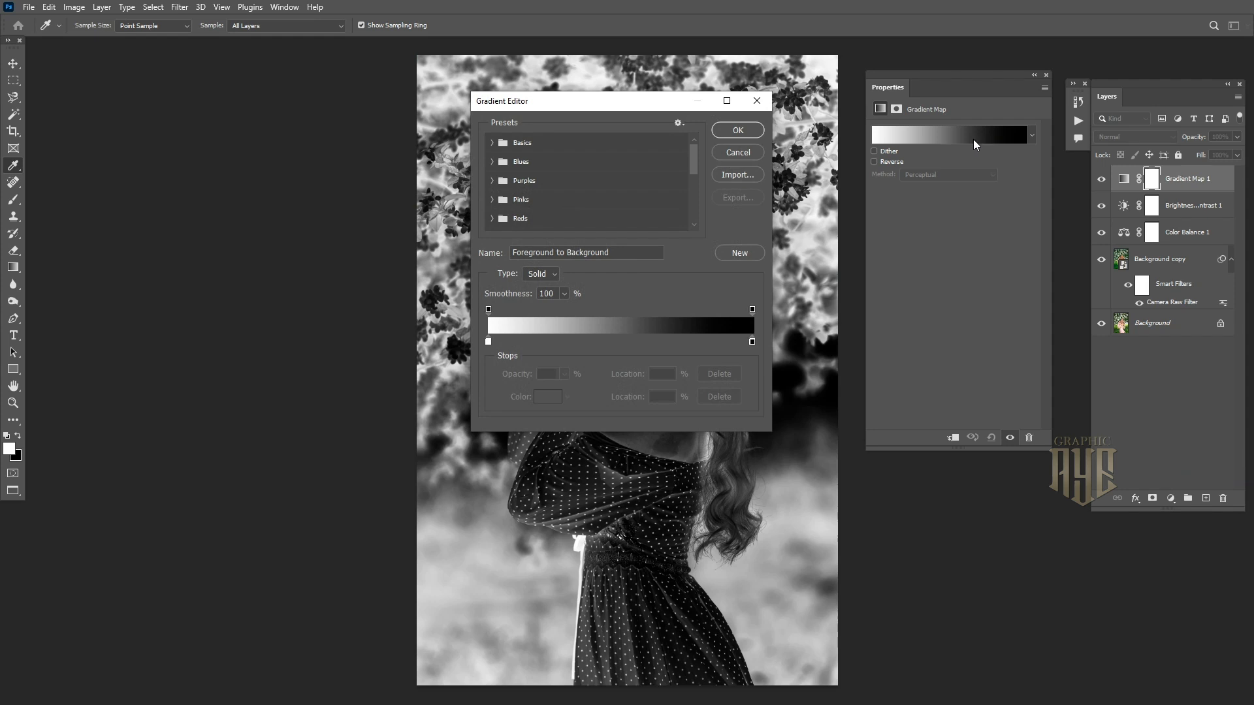
left_click(489, 341)
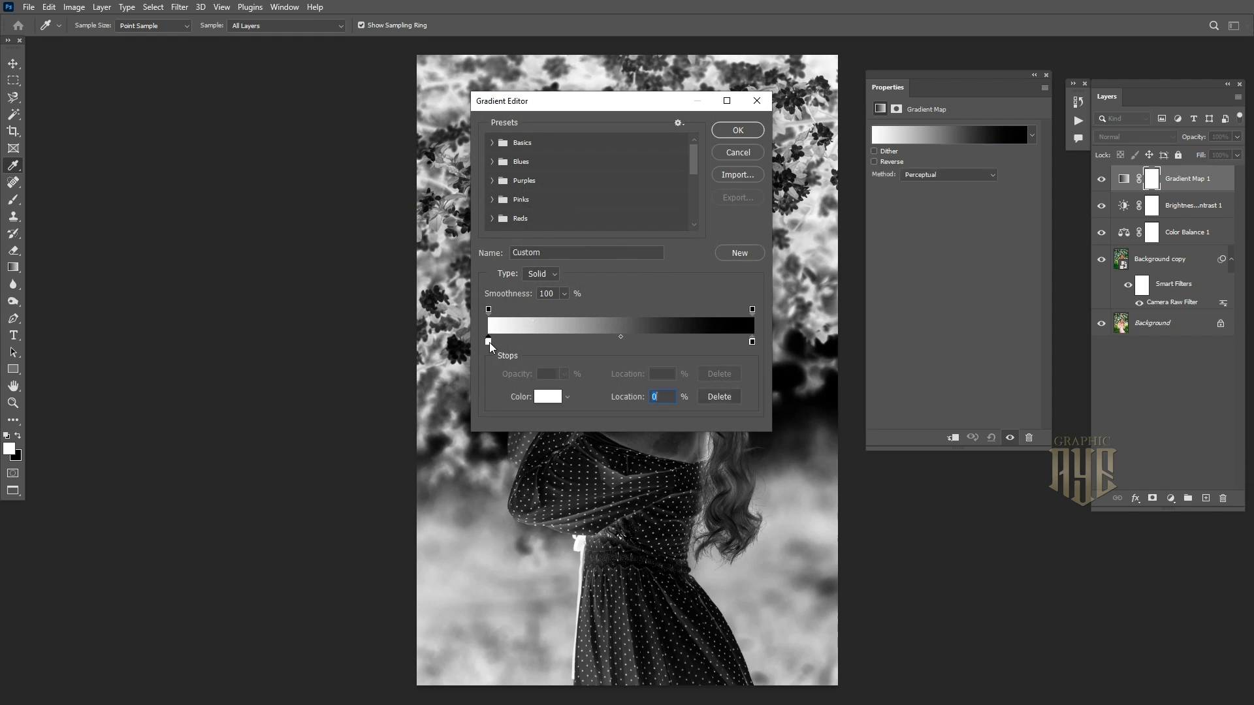
left_click(542, 401)
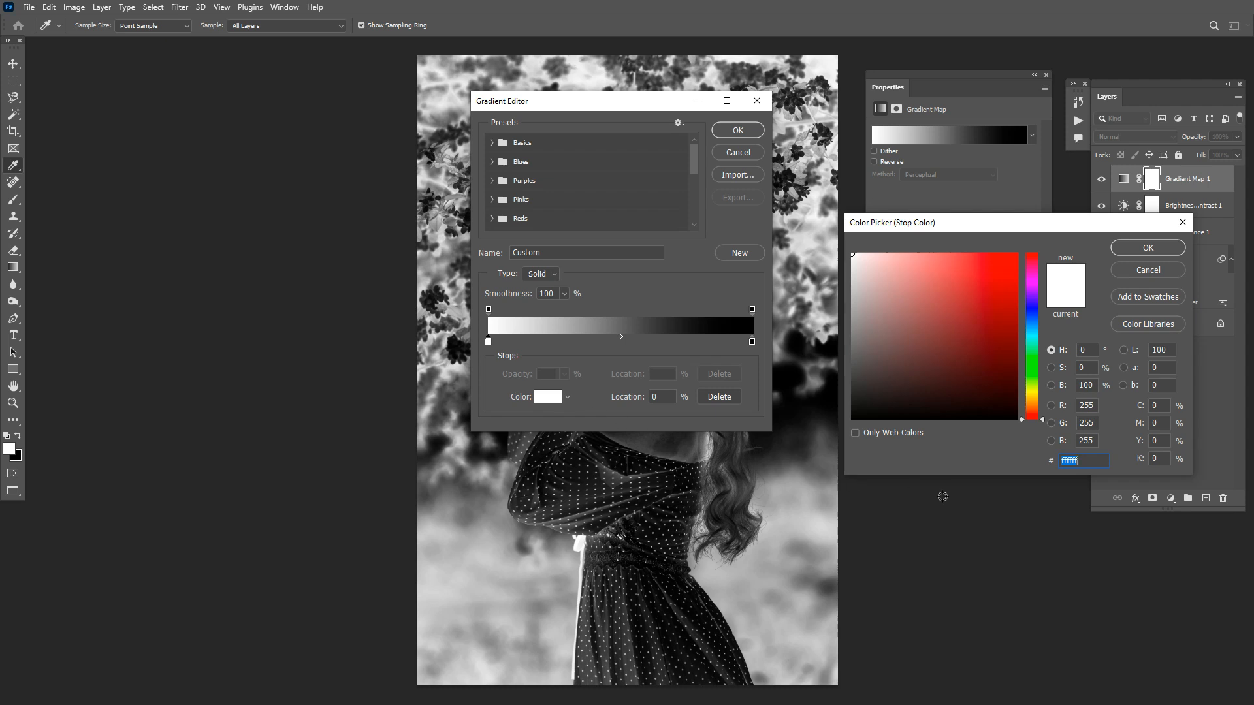
type("F")
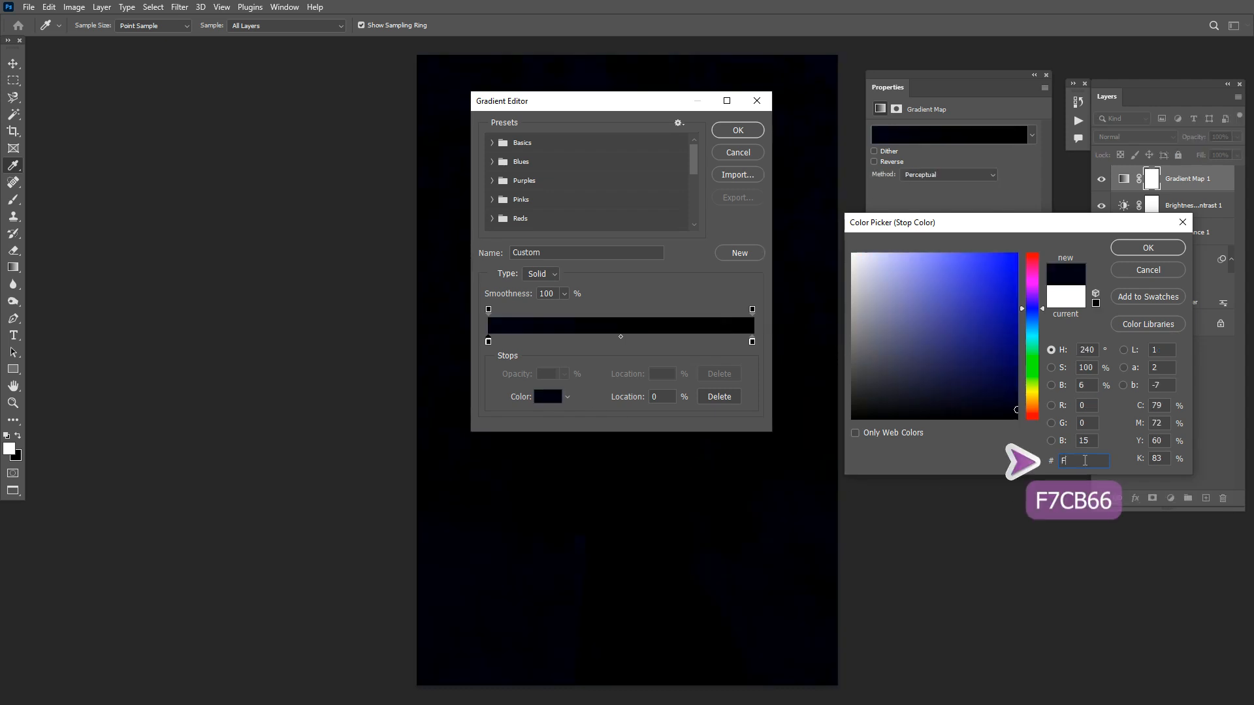
type("7")
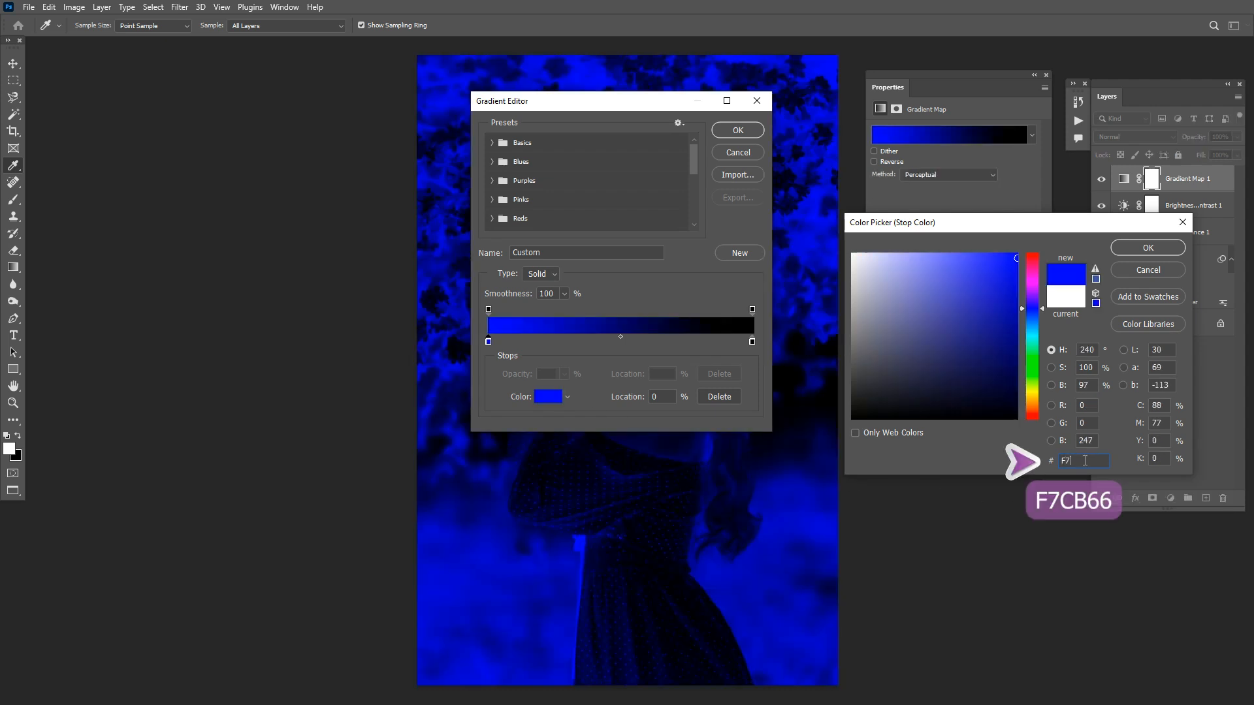
type("CB")
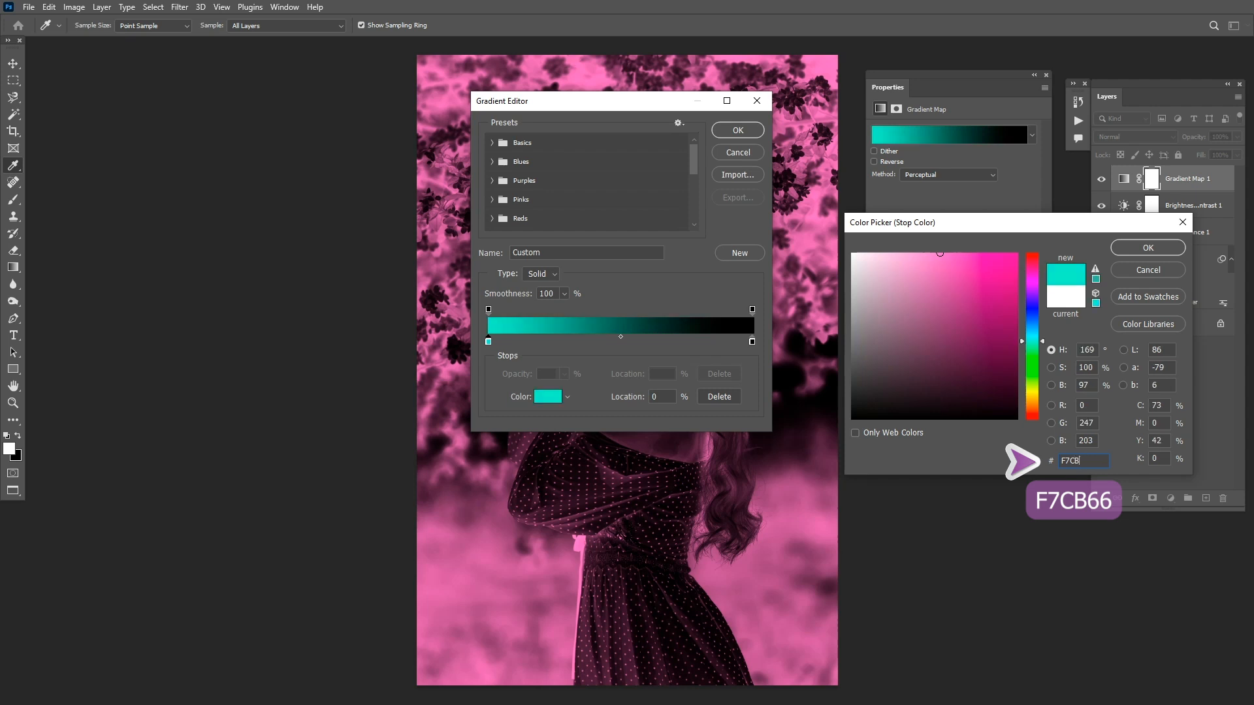
type("66")
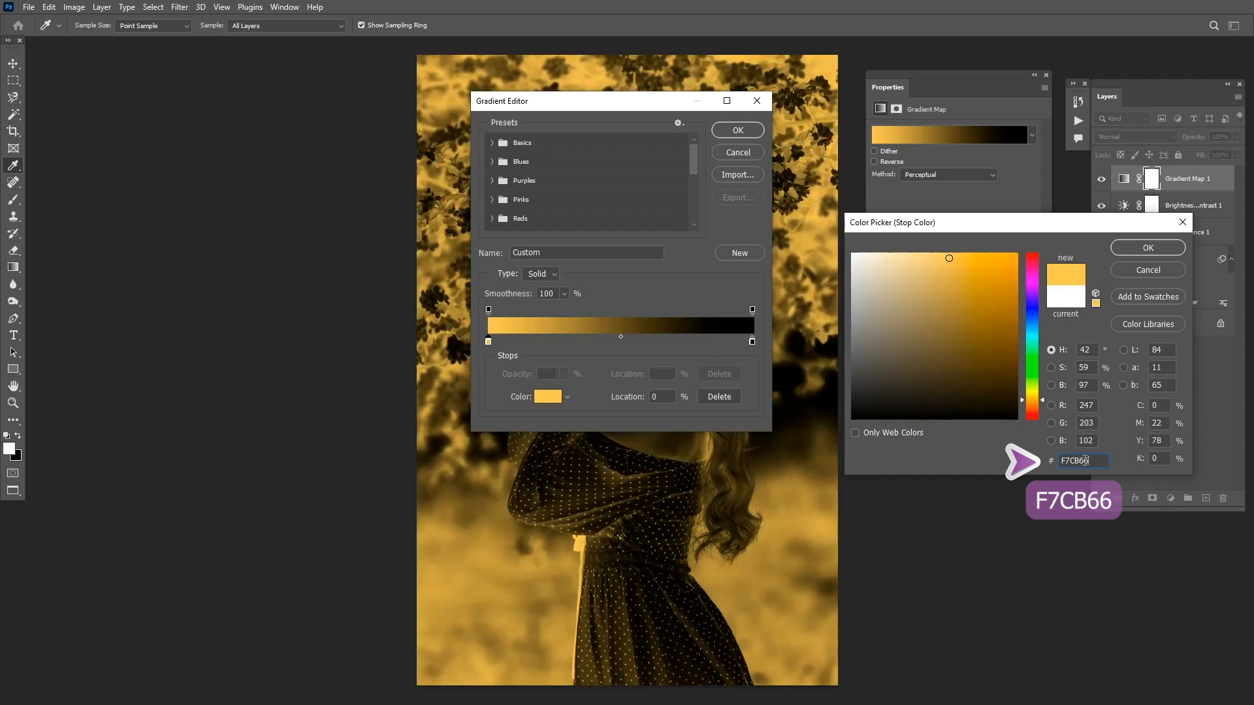
left_click(1143, 248)
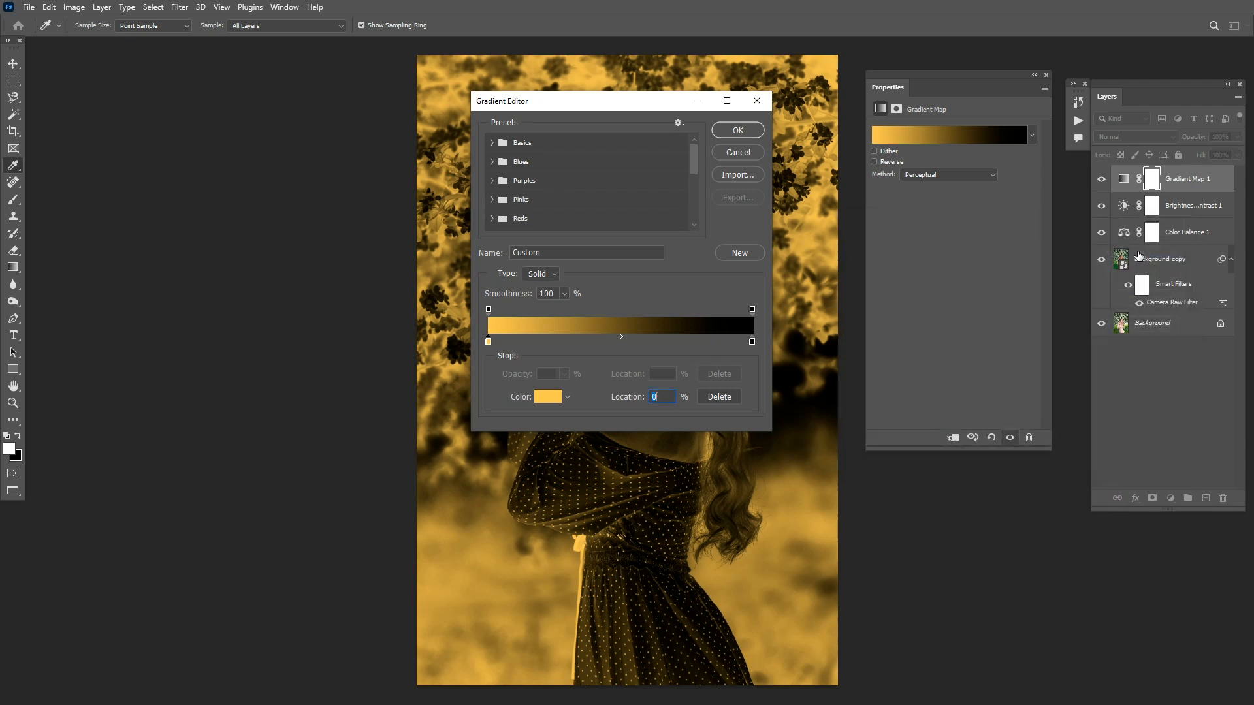
Set the gradient's end color stop (location 100%) to FBA980 and apply the gradient.
left_click(752, 341)
left_click(549, 396)
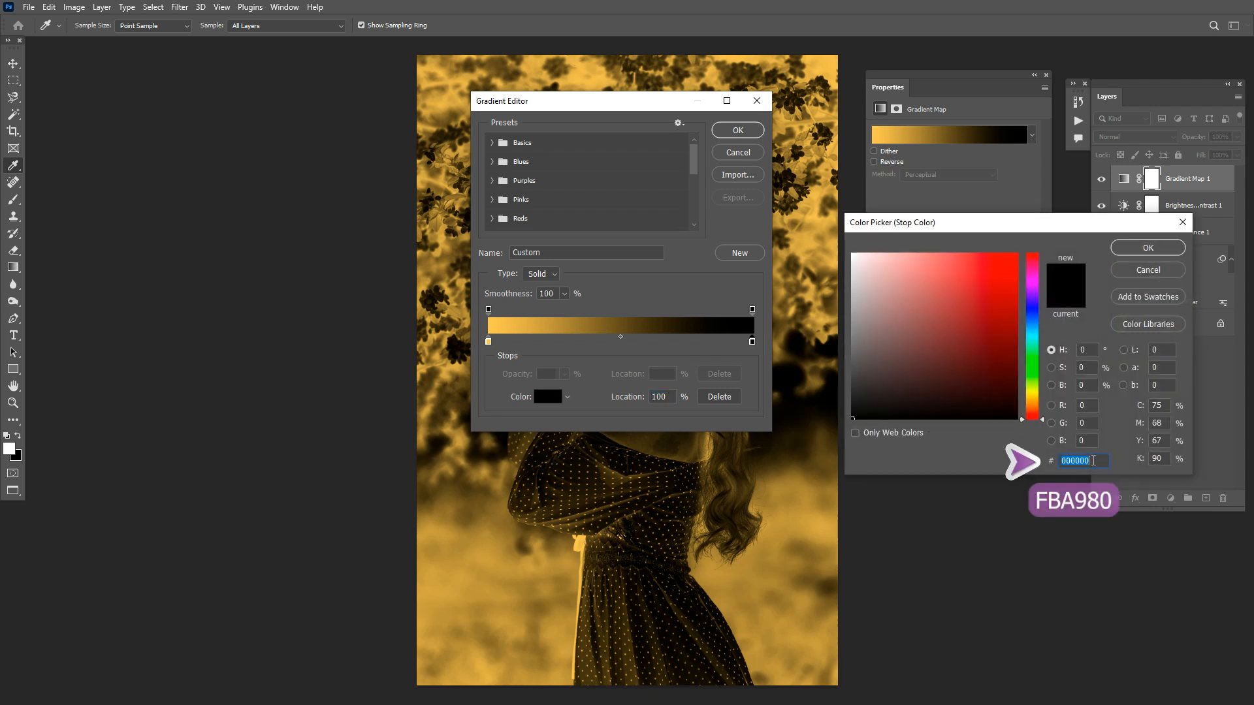
type("F")
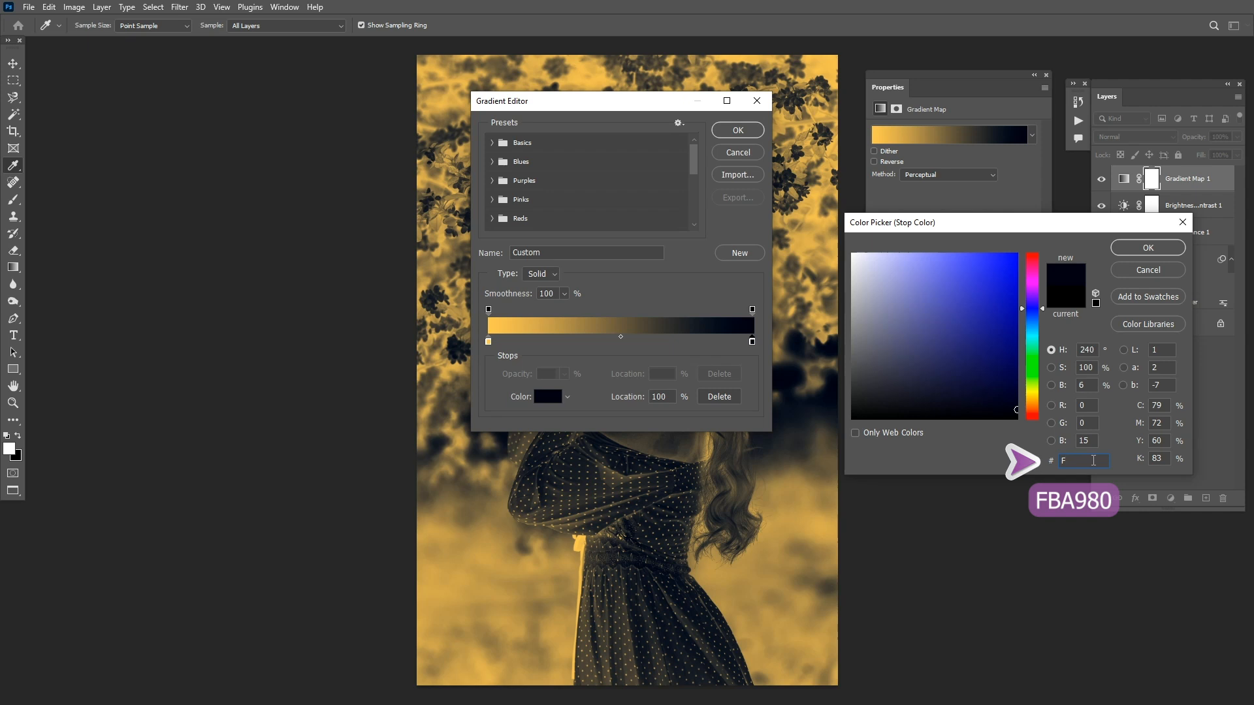
type("BA")
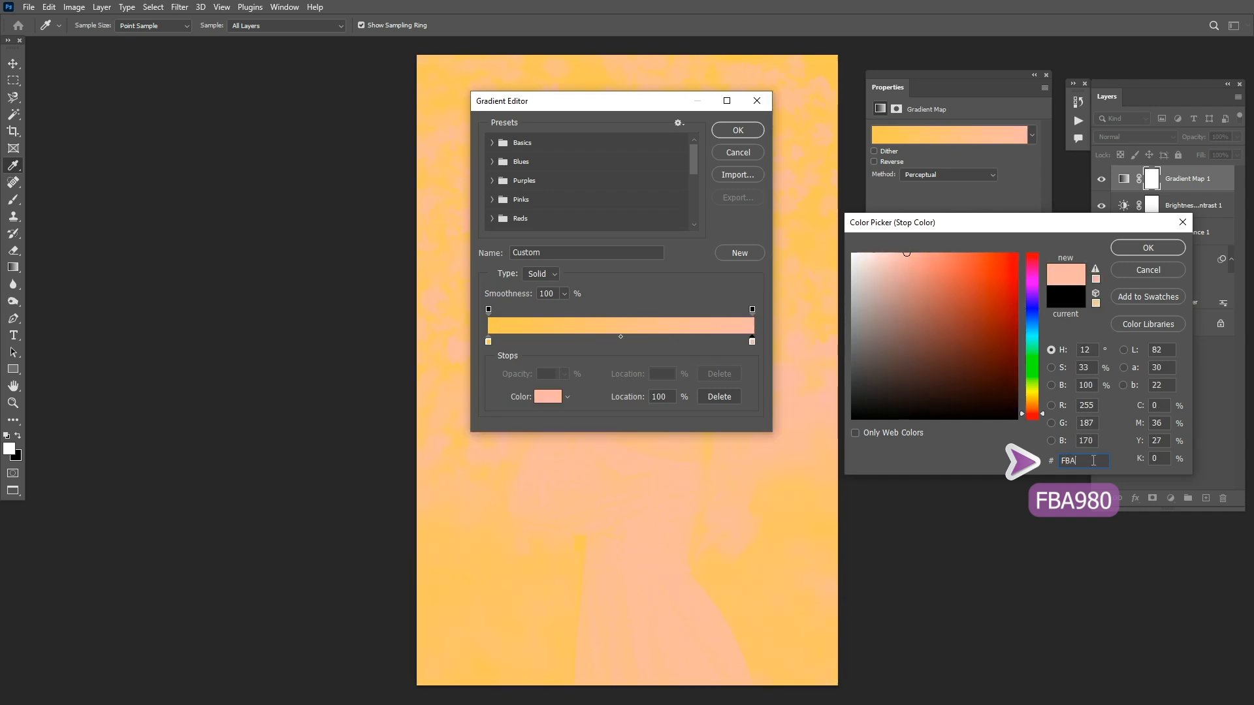
type("980")
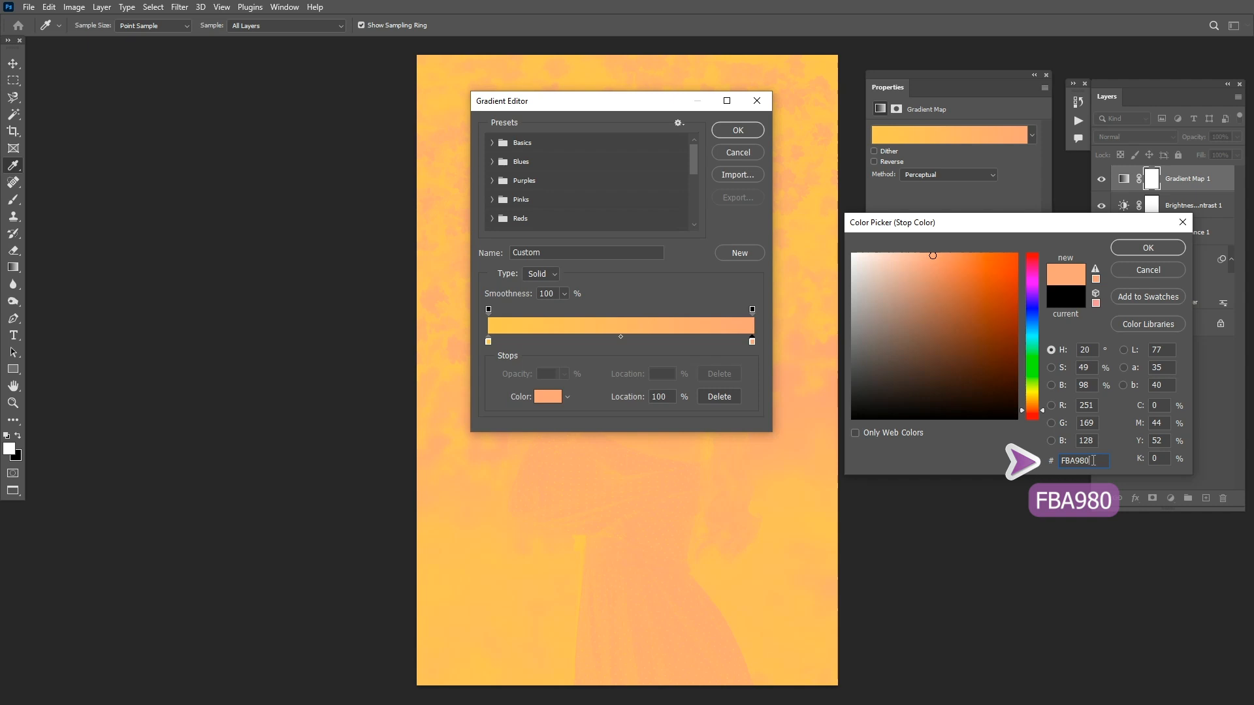
left_click(1136, 254)
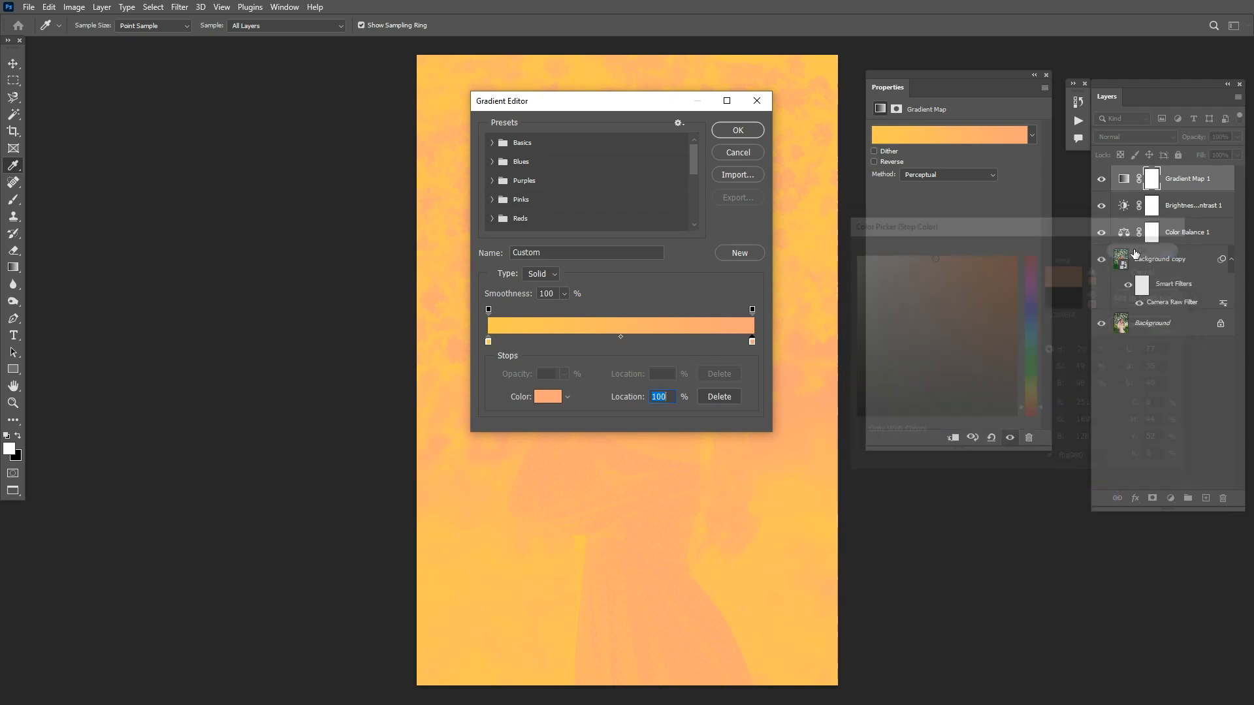
left_click(737, 131)
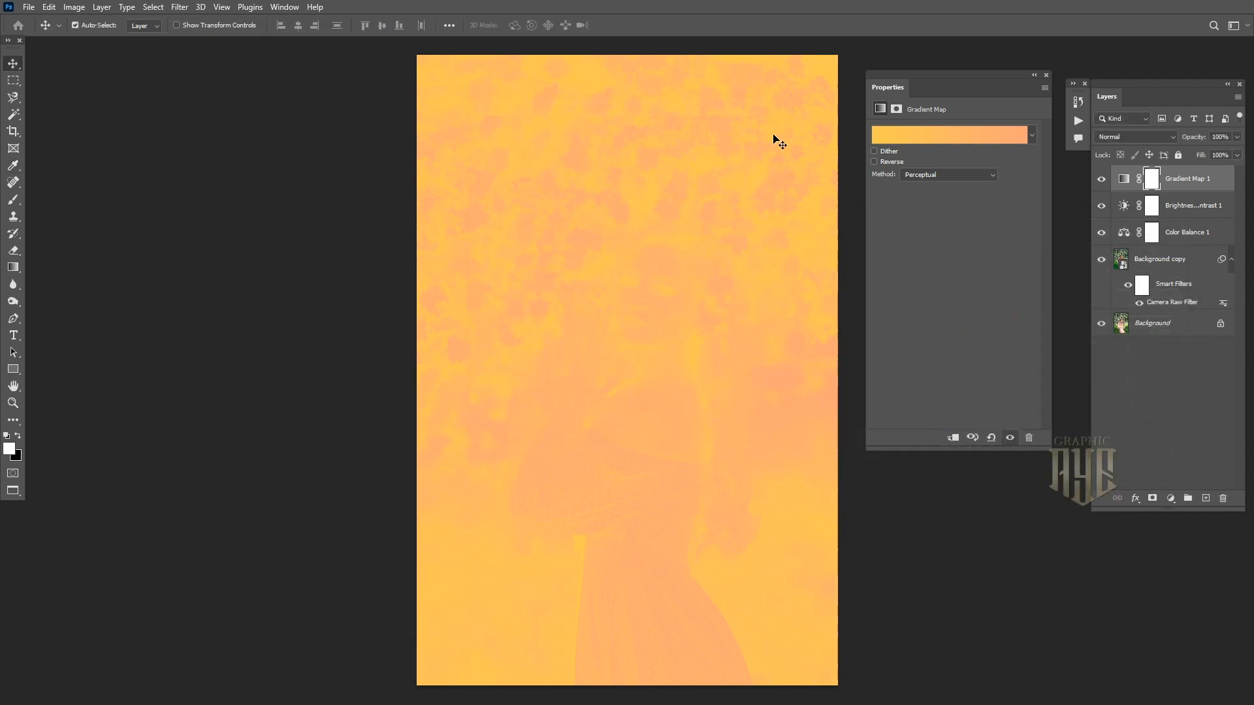
left_click(1047, 75)
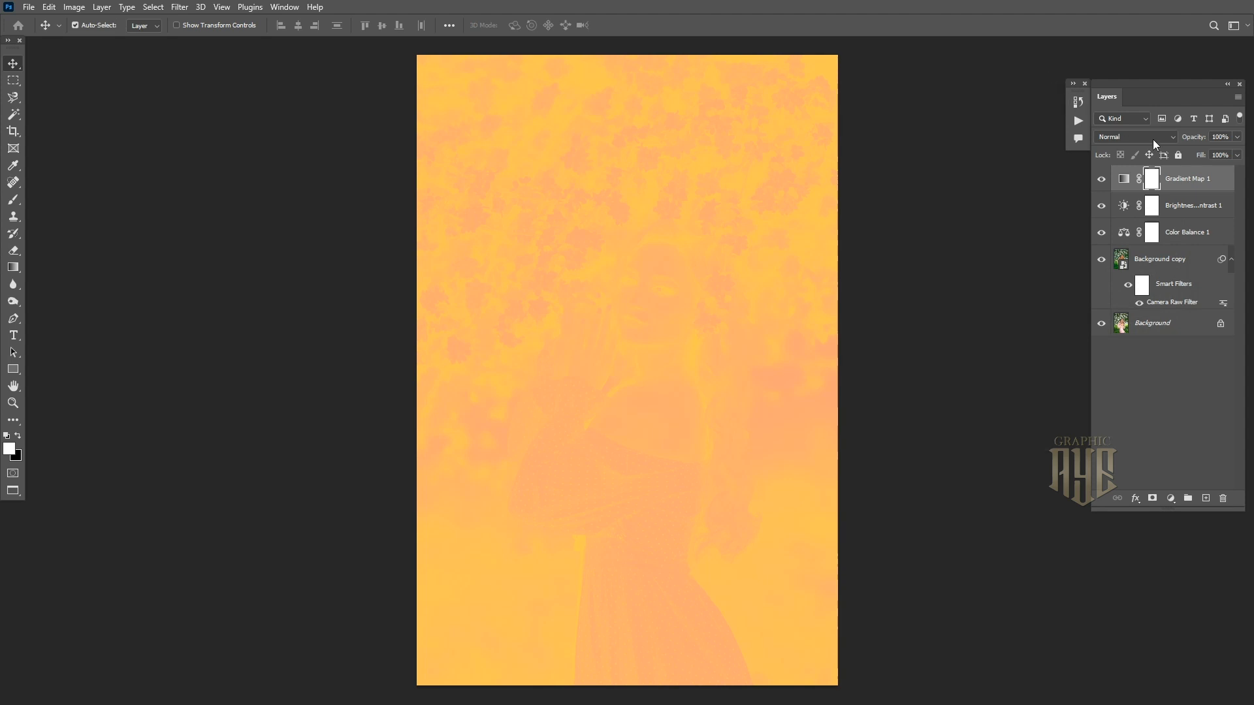
Reduce the Gradient Map layer's opacity to 13% and its fill to 67%.
left_click(1239, 139)
left_click_drag(1236, 152, 1187, 157)
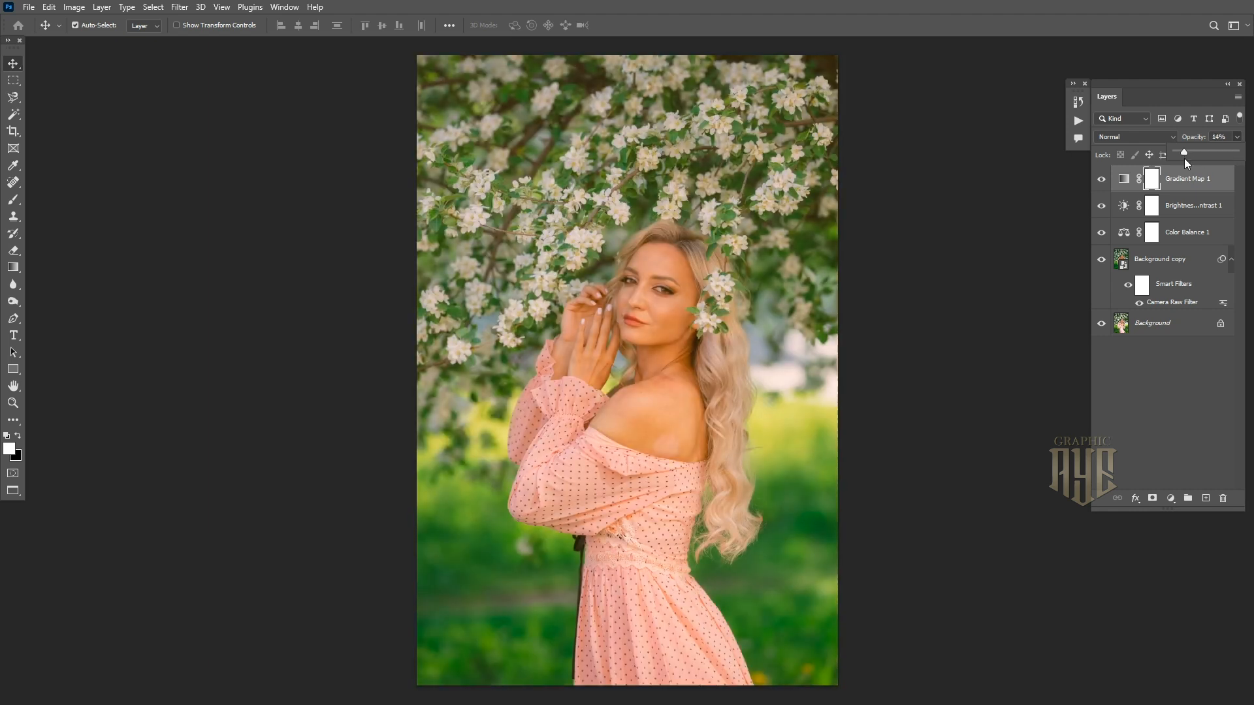
left_click_drag(1183, 158, 1183, 159)
left_click(1237, 155)
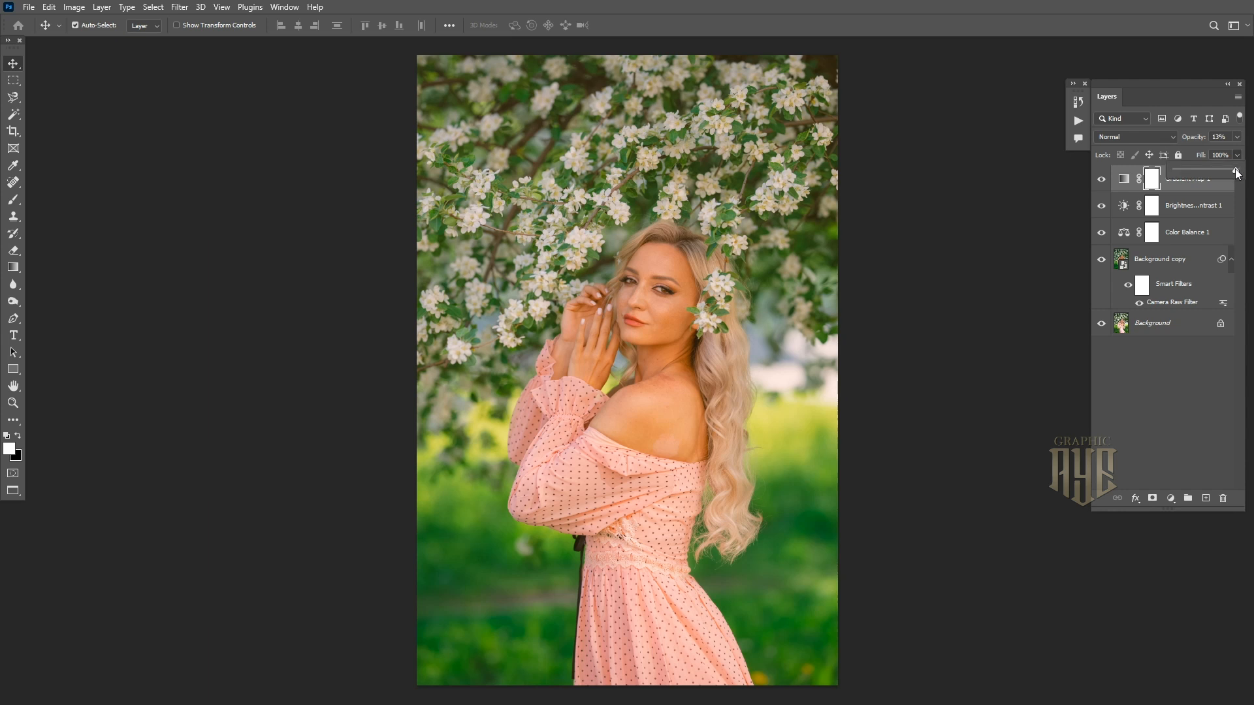
left_click_drag(1236, 173, 1220, 174)
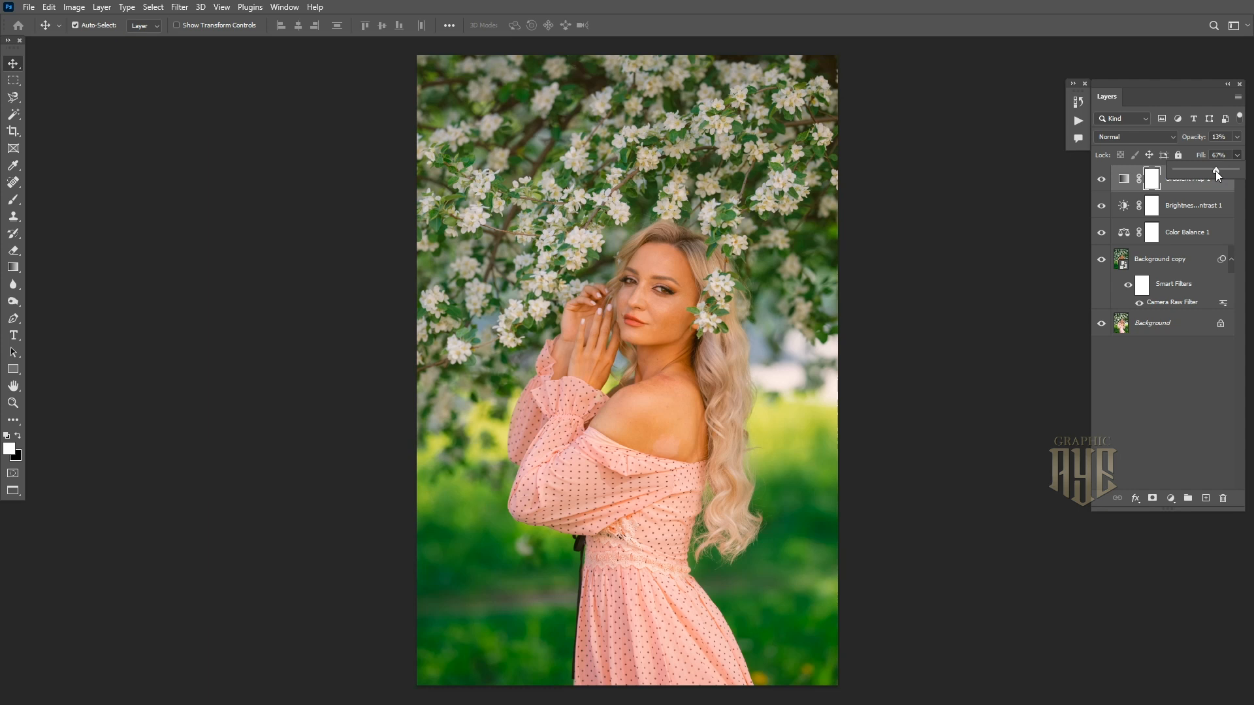
Set the Gradient Map layer's blend mode to Overlay and compare the image with and without the layer.
left_click(1169, 138)
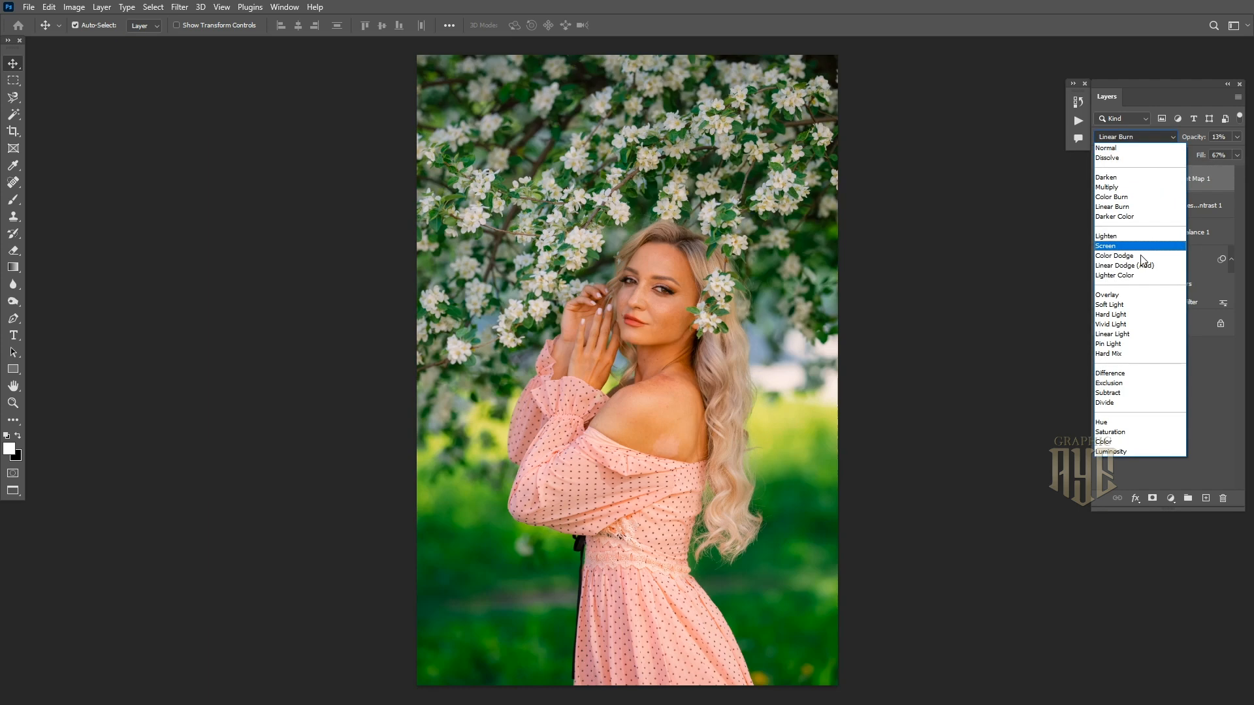
left_click(1125, 300)
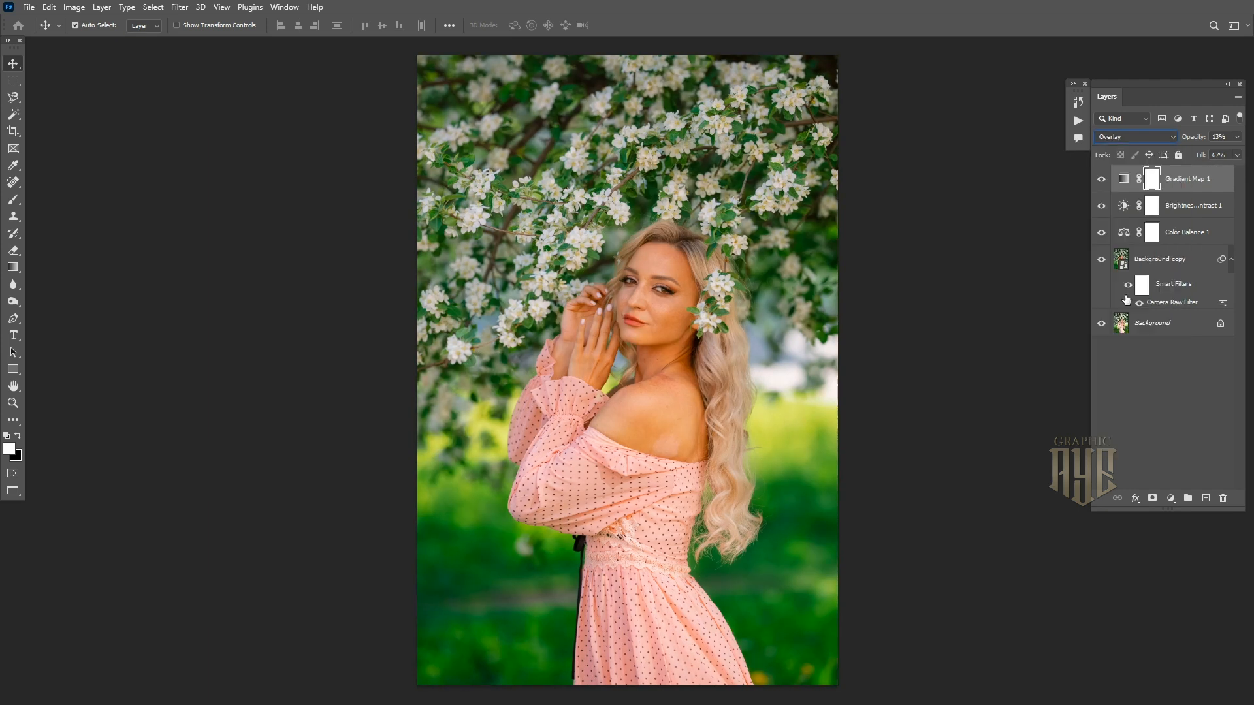
left_click(1102, 182)
left_click(1102, 182)
Add a Color Lookup adjustment layer with the Aye.Graphic(B).cube LUT and set its blend mode to Luminosity.
left_click(1171, 499)
left_click(1177, 426)
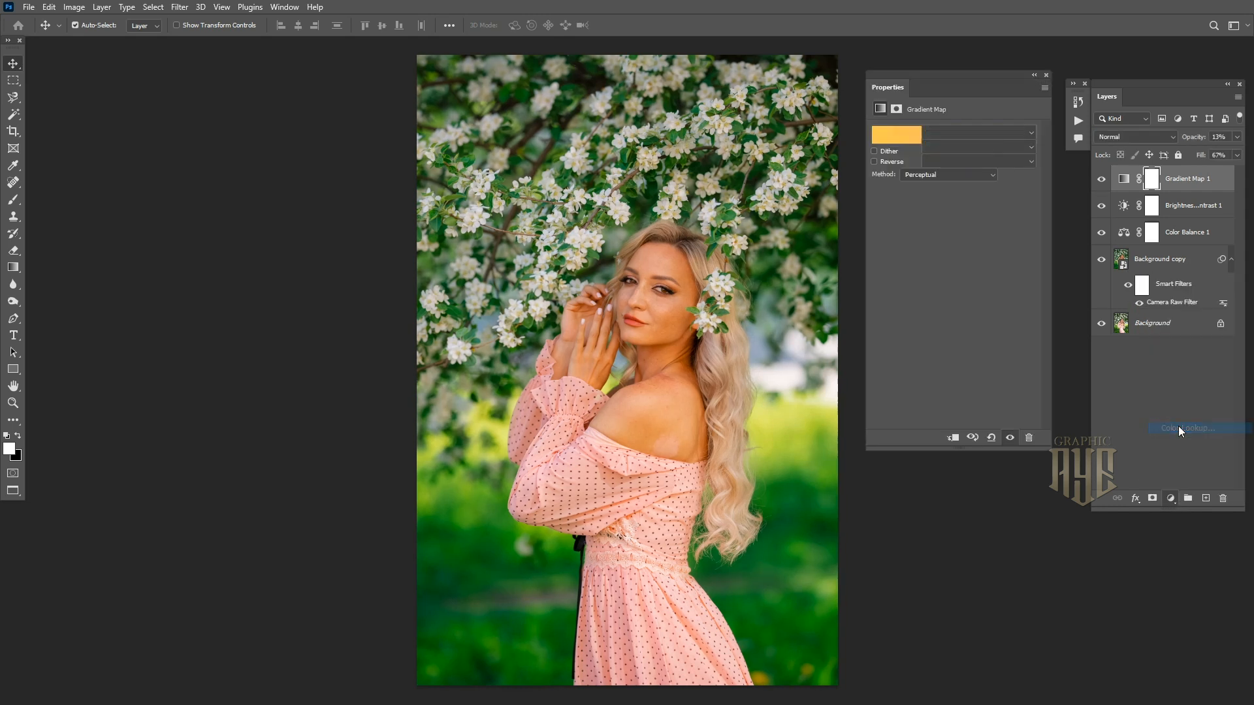
left_click(984, 131)
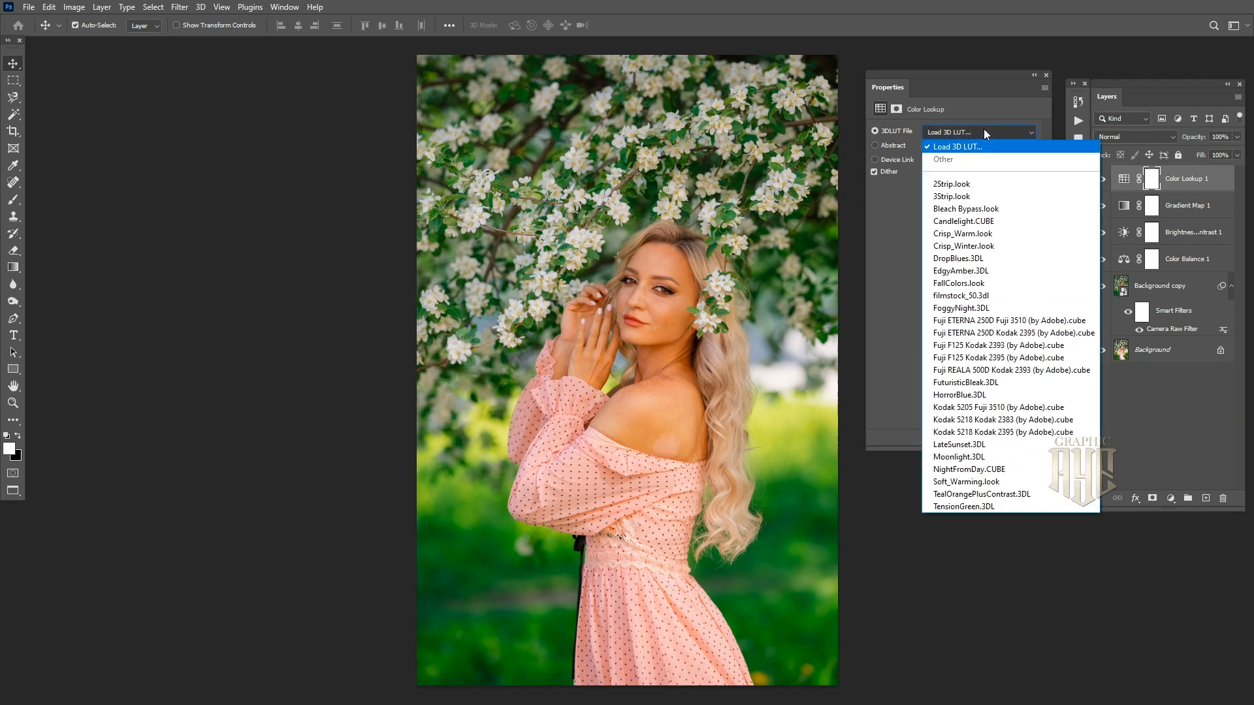
left_click(980, 141)
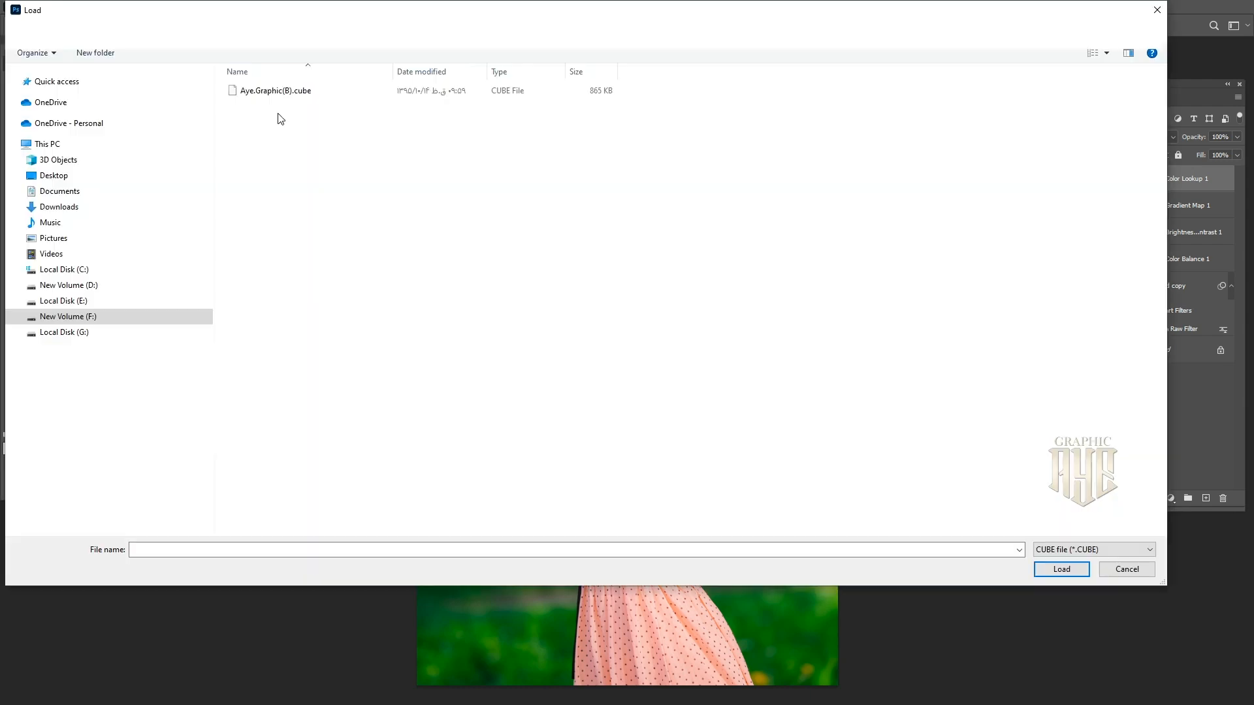
left_click(306, 96)
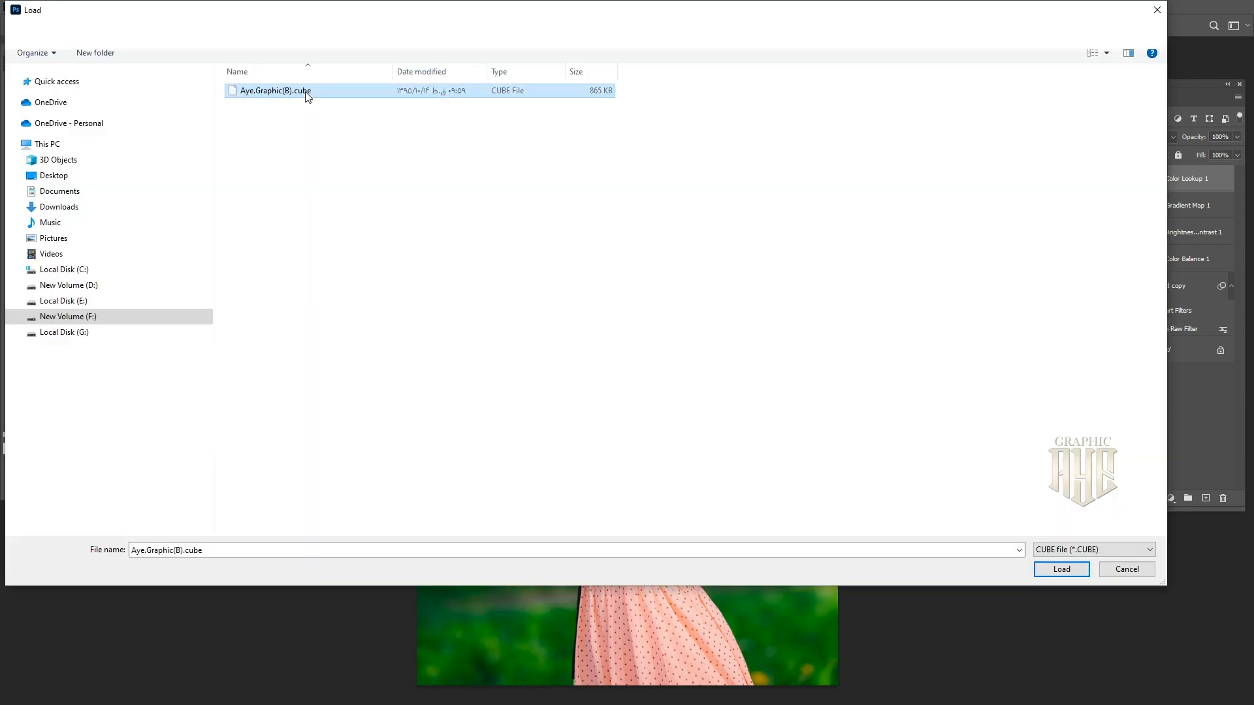
left_click(1058, 570)
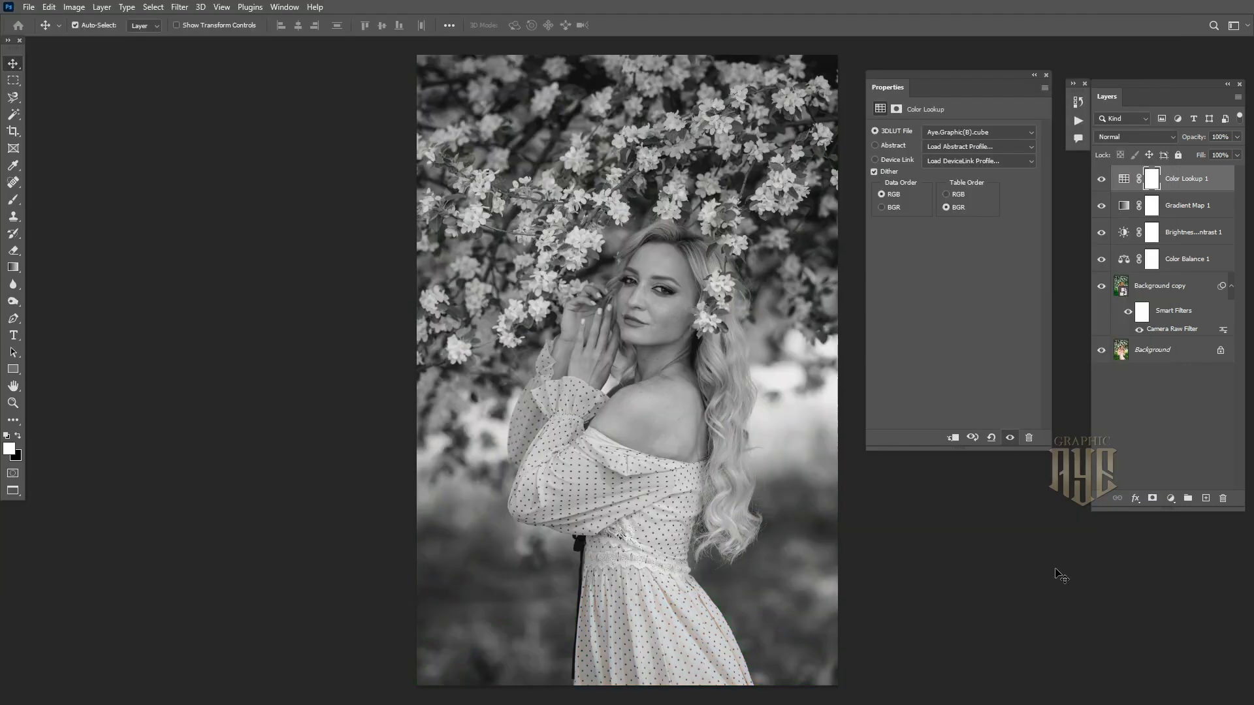
left_click(1045, 76)
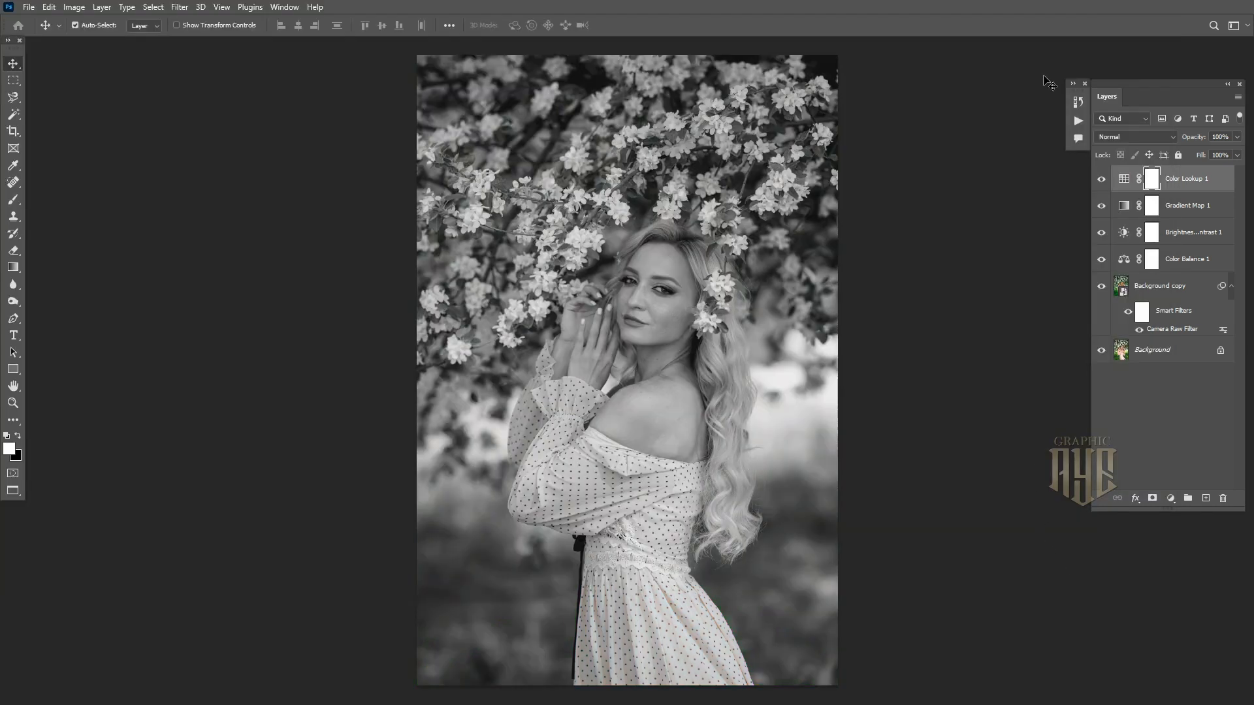
left_click(1170, 136)
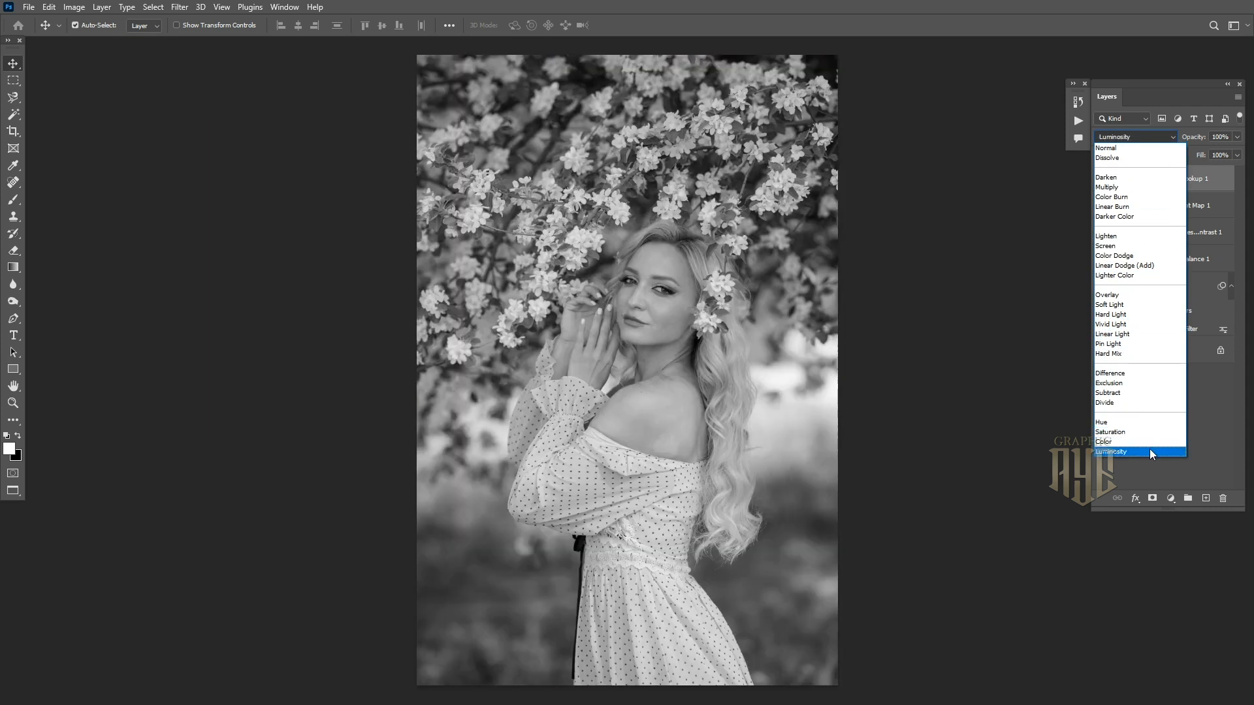
left_click(1150, 453)
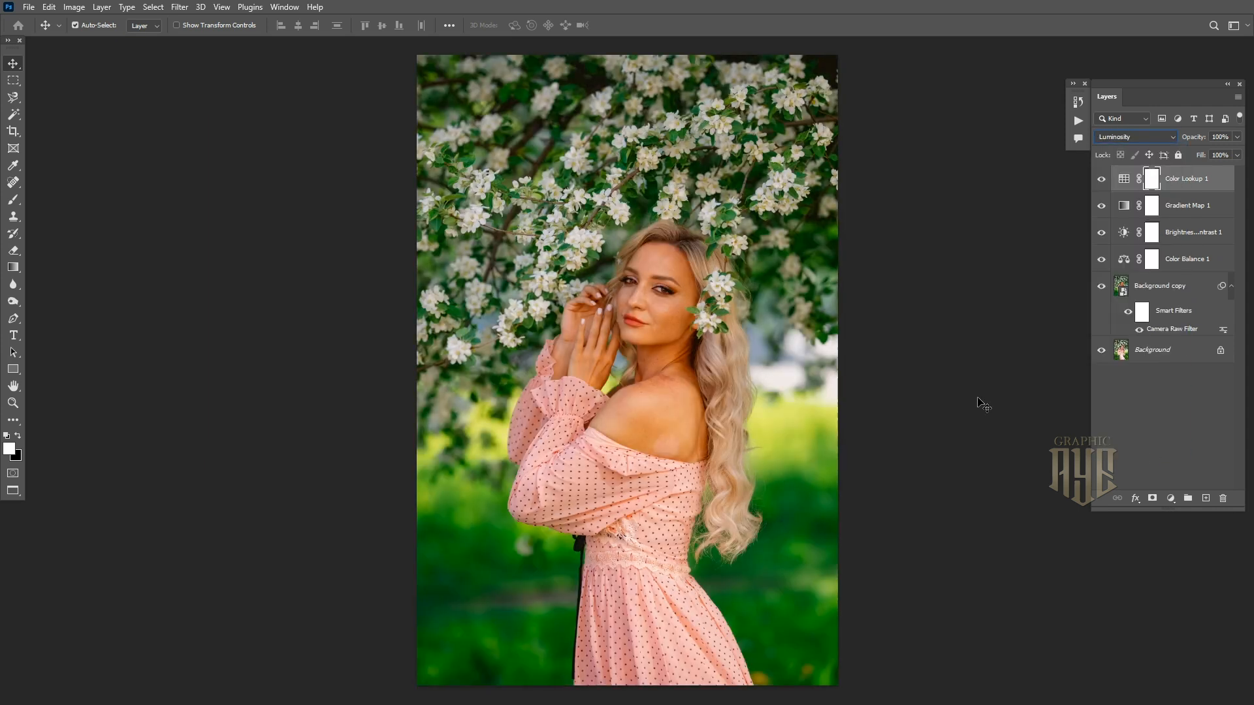
Paint black on the Color Lookup layer's mask over the woman's face, hands and shoulder, using a large brush at 31% opacity.
left_click(12, 199)
left_click(17, 436)
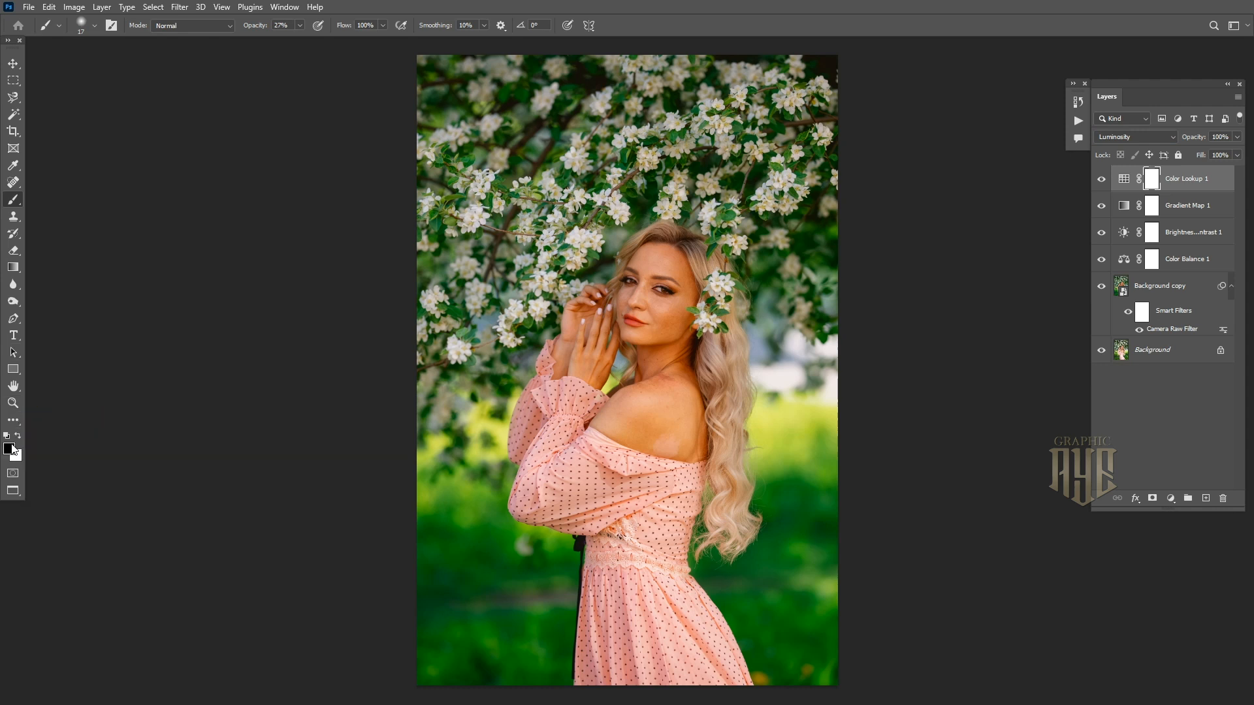
left_click(300, 25)
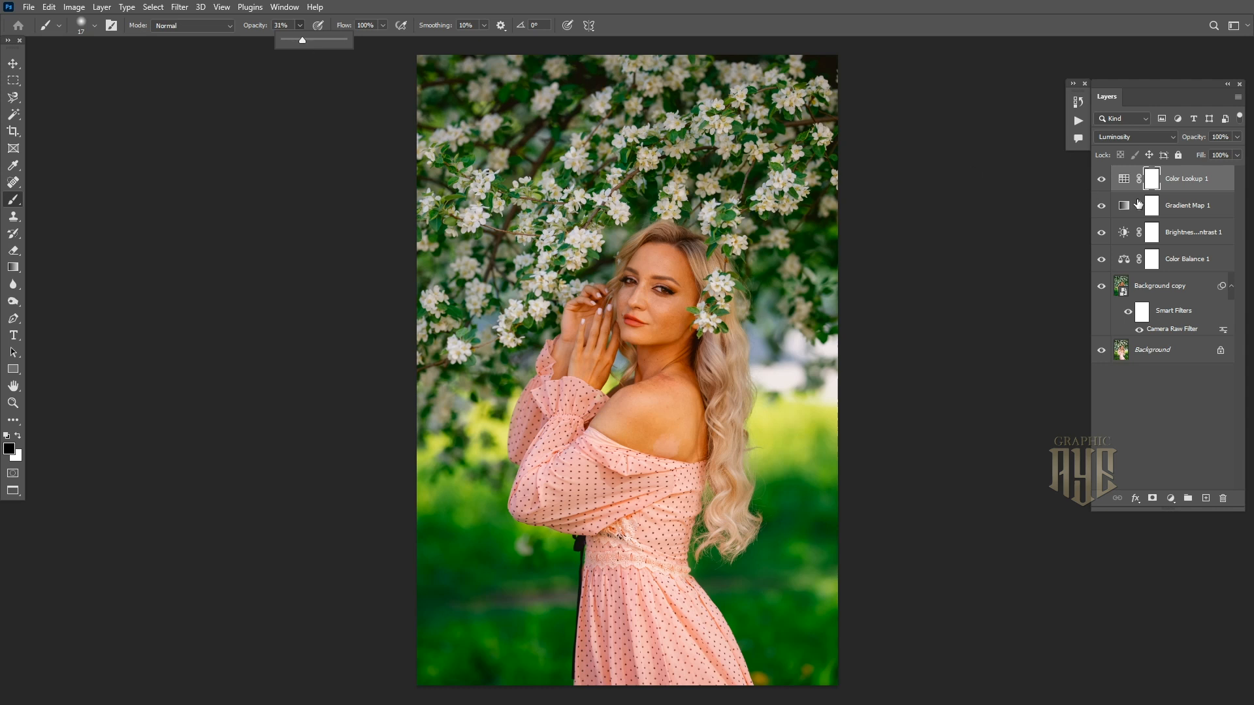
left_click(1151, 184)
scroll(662, 299, "up", 3)
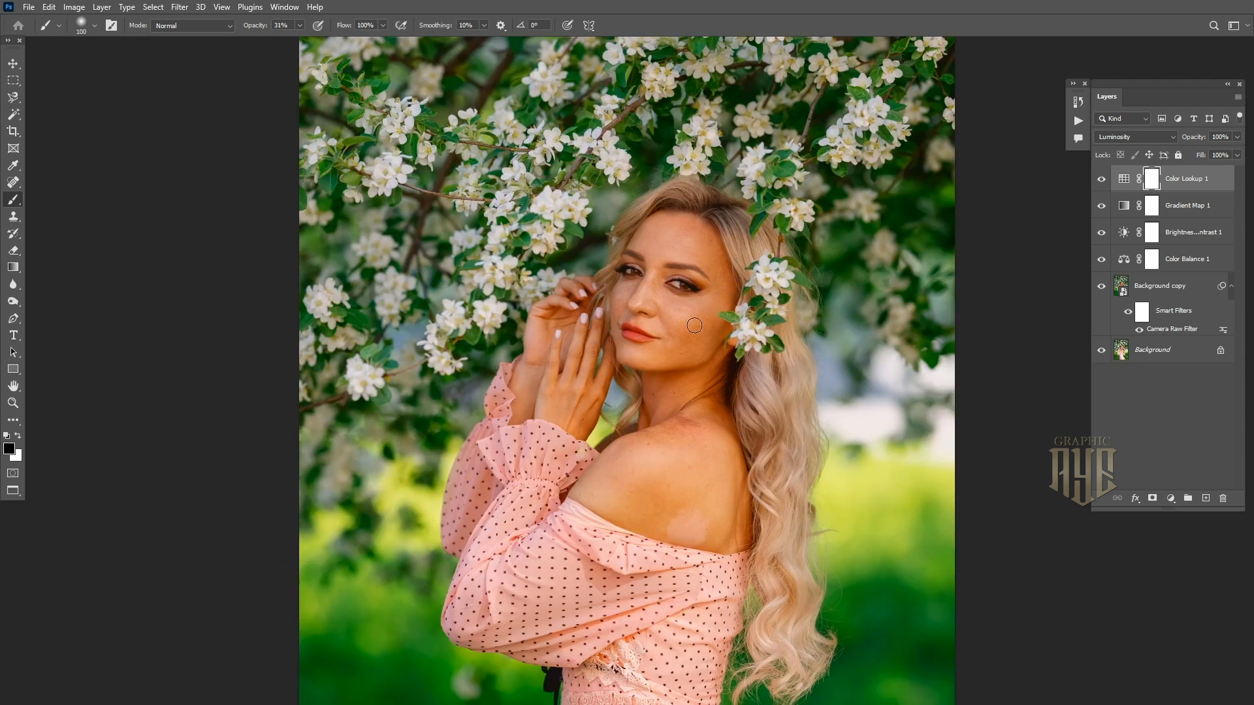
key("bracketright")
key("bracketright")
key("bracketright")
key("bracketright")
key("bracketright")
key("bracketright")
key("bracketright")
key("bracketright")
key("bracketright")
key("bracketright")
key("bracketright")
key("bracketright")
key("bracketright")
key("bracketright")
key("bracketright")
key("bracketright")
key("bracketright")
key("bracketright")
key("bracketright")
key("bracketright")
mouse_move(695, 302)
left_mouse_down()
mouse_move(684, 367)
mouse_move(705, 332)
mouse_move(707, 279)
mouse_move(702, 478)
mouse_move(691, 349)
mouse_move(714, 413)
mouse_move(717, 489)
mouse_move(652, 504)
left_mouse_up()
mouse_move(594, 333)
left_mouse_down()
mouse_move(609, 374)
mouse_move(659, 379)
mouse_move(674, 405)
left_mouse_up()
key("bracketleft")
key("bracketleft")
key("bracketleft")
mouse_move(707, 241)
left_mouse_down()
mouse_move(694, 338)
mouse_move(728, 359)
mouse_move(714, 509)
mouse_move(700, 522)
mouse_move(699, 344)
mouse_move(604, 323)
mouse_move(687, 235)
mouse_move(682, 382)
mouse_move(704, 241)
mouse_move(673, 369)
left_mouse_up()
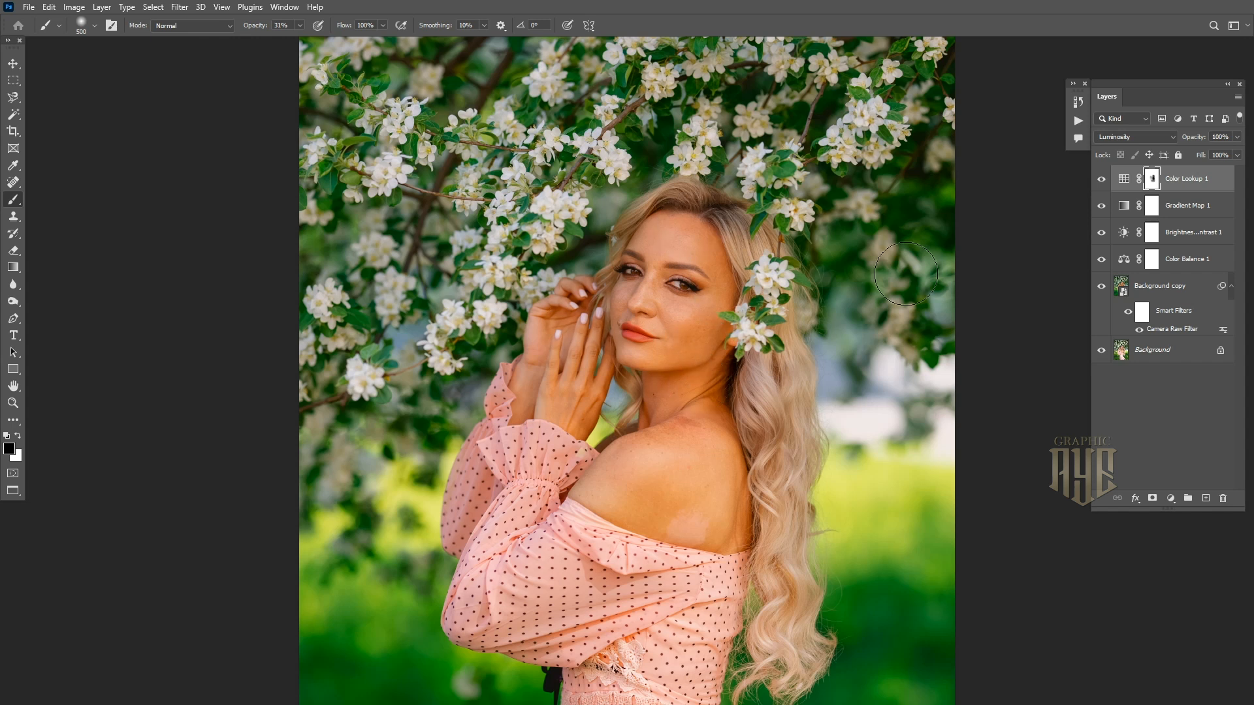
Compare the portrait with and without the masked Color Lookup layer.
left_click(1100, 180)
left_click(1100, 180)
key("ctrl+minus")
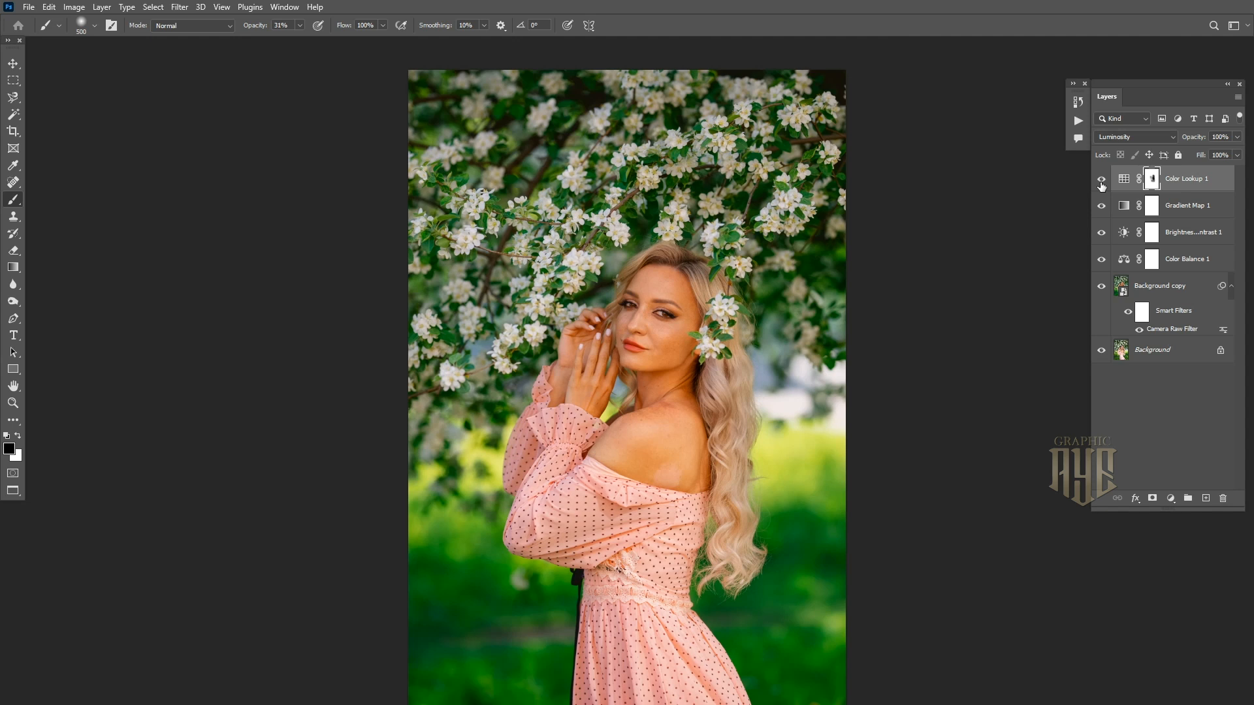
Check the Color Lookup effect once more and stamp all visible layers into a new layer on top.
left_click(1101, 180)
left_click(1100, 182)
key("ctrl+shift+alt+e")
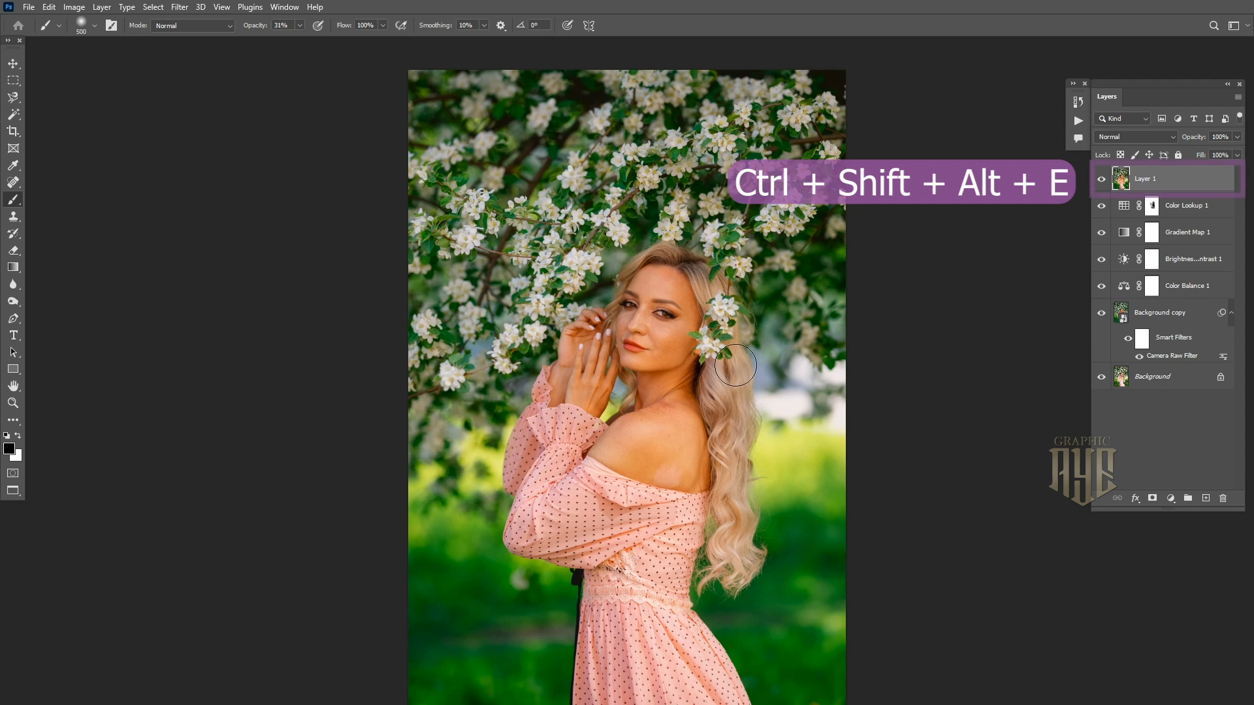
Select the woman's lips by tracing their outline with the Magnetic Lasso tool.
left_click(644, 348, "ctrl")
left_click(645, 348, "ctrl")
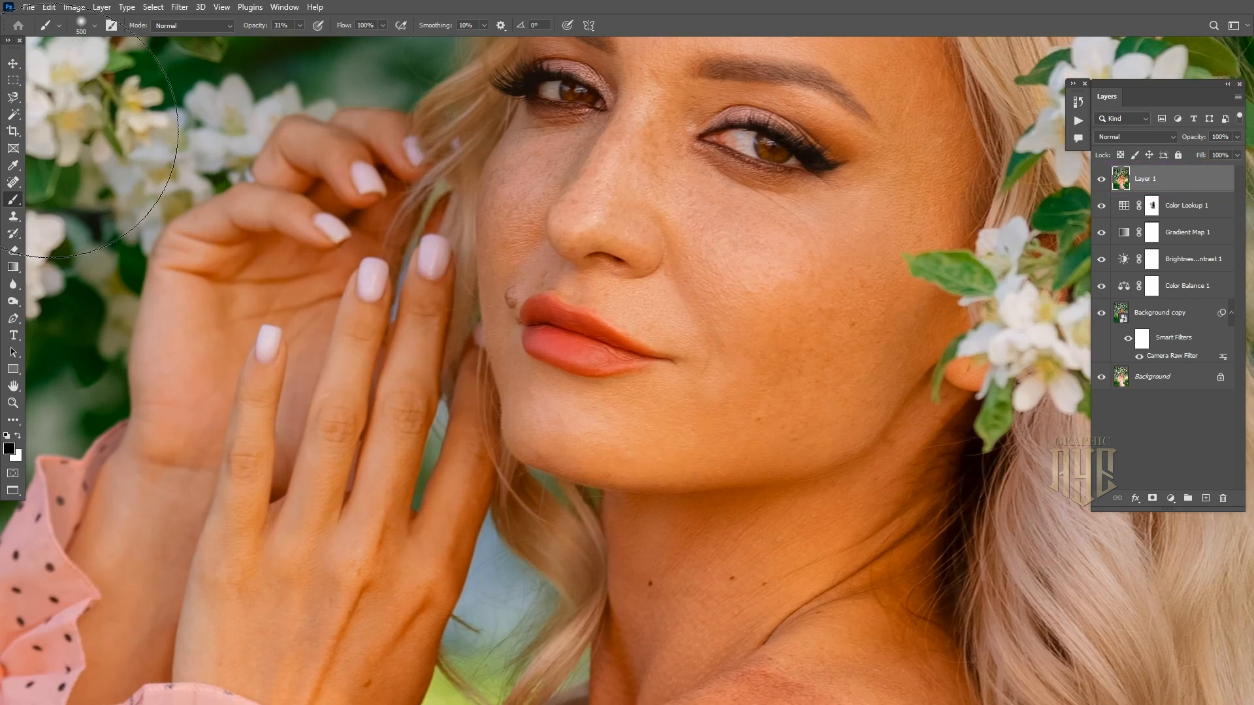
left_click(14, 99)
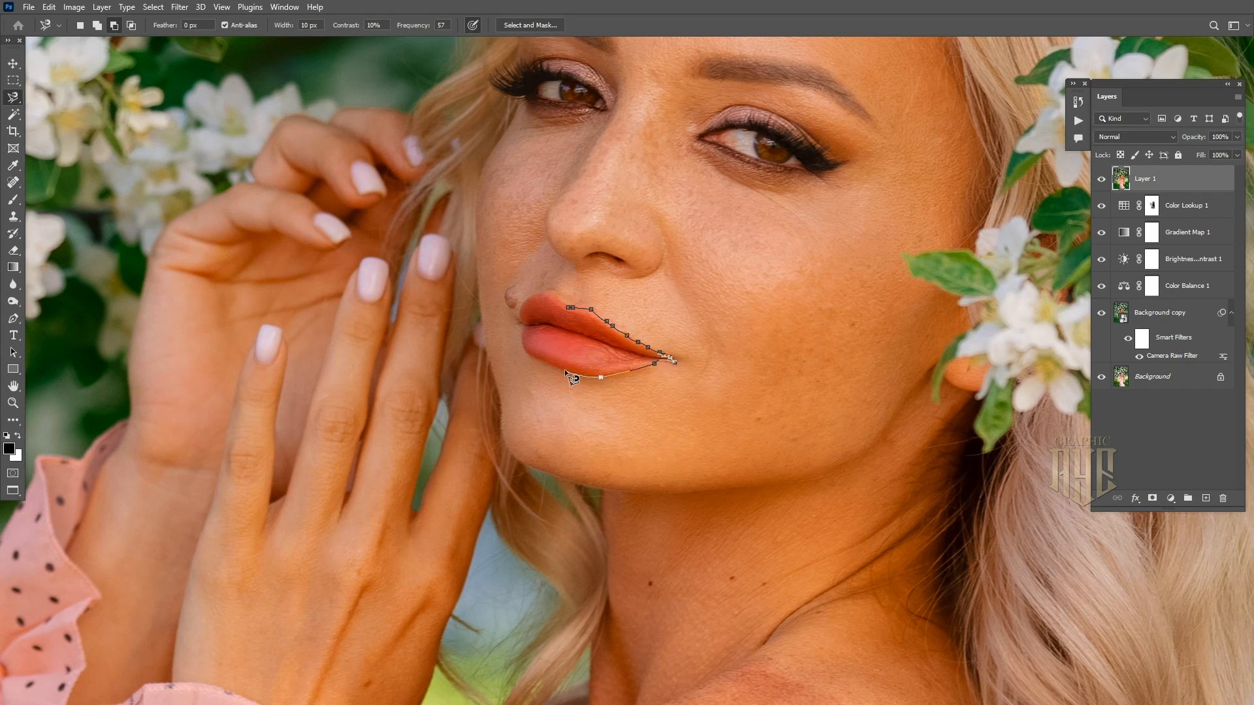
left_click(569, 309)
Feather the lip selection by 2 pixels and turn it into a layer mask on the stamped layer.
left_click(152, 6)
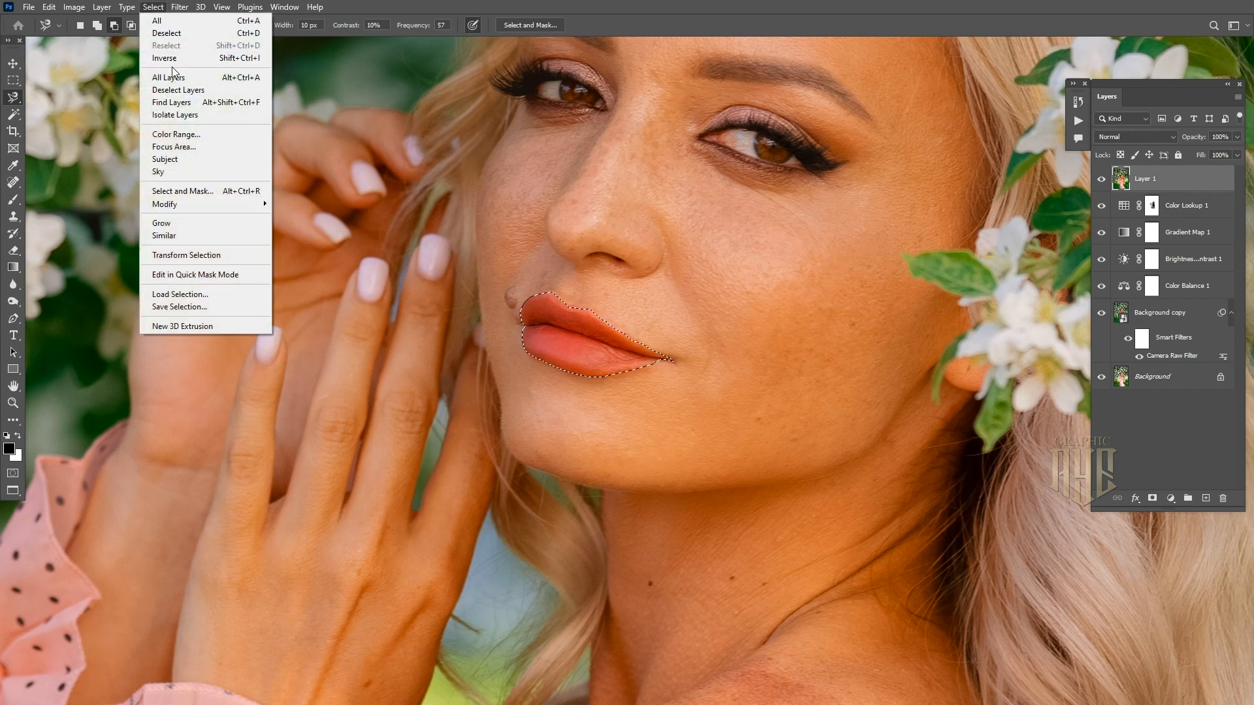
mouse_move(225, 205)
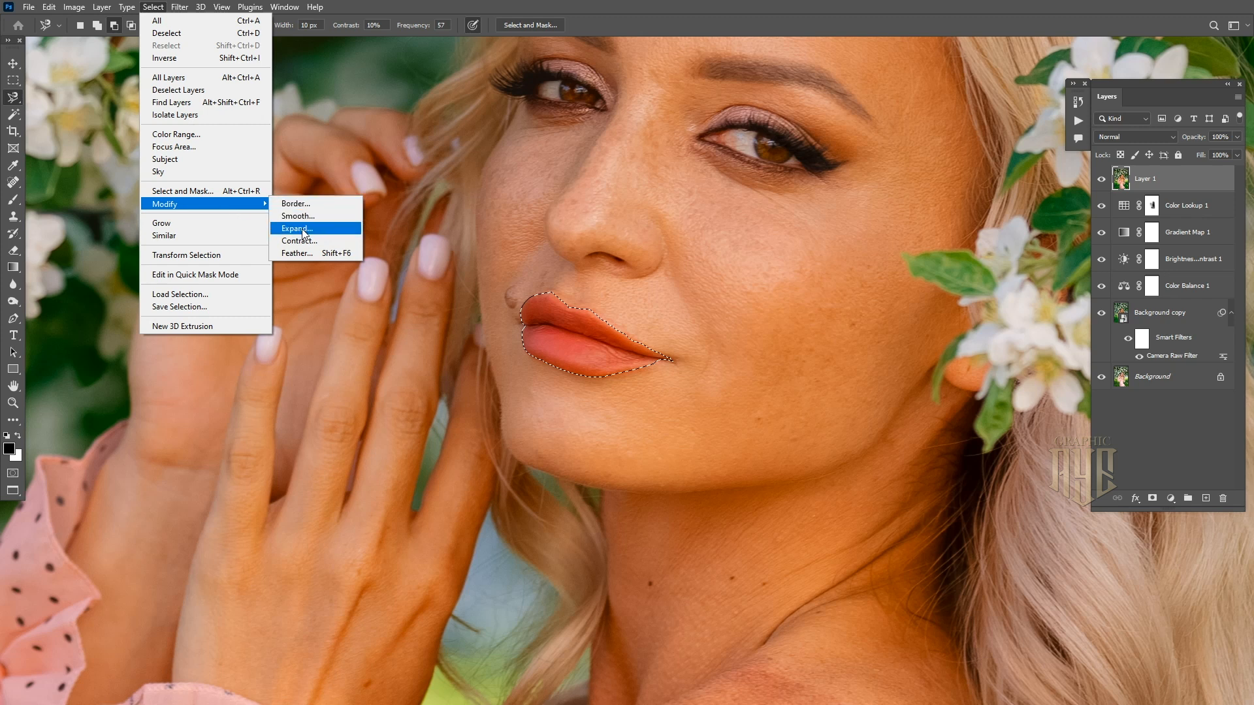
left_click(308, 254)
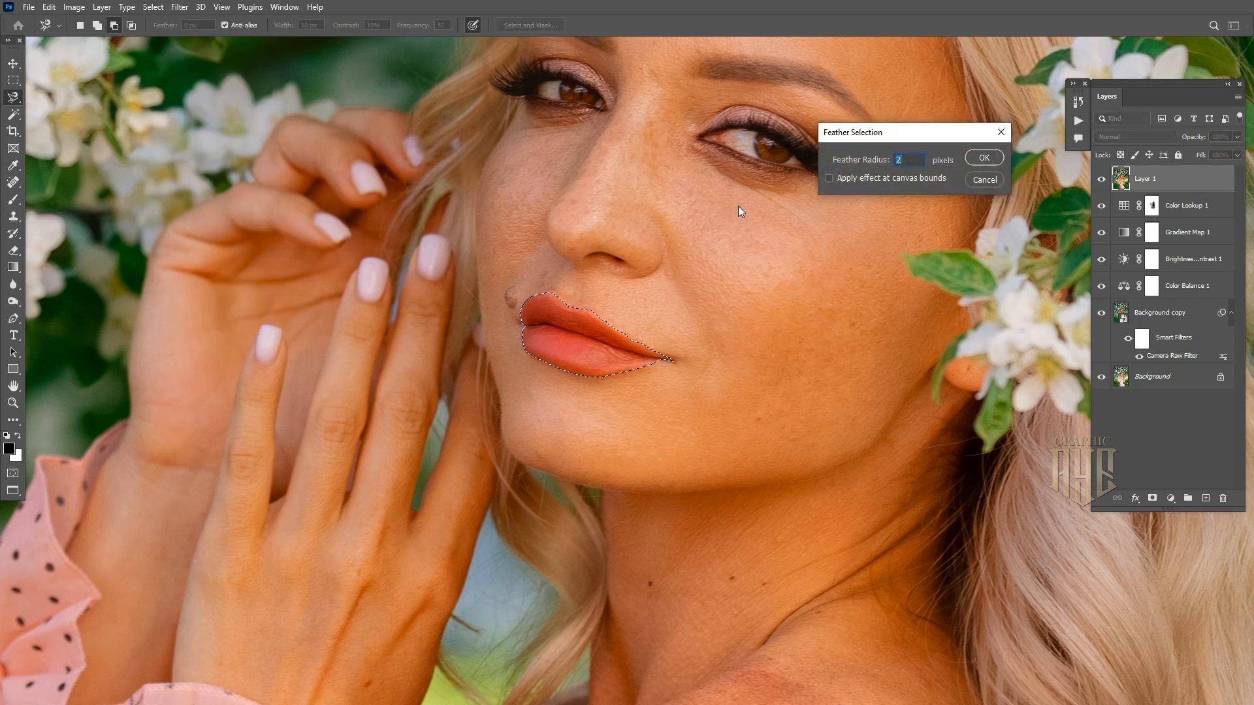
type("2")
left_click(975, 157)
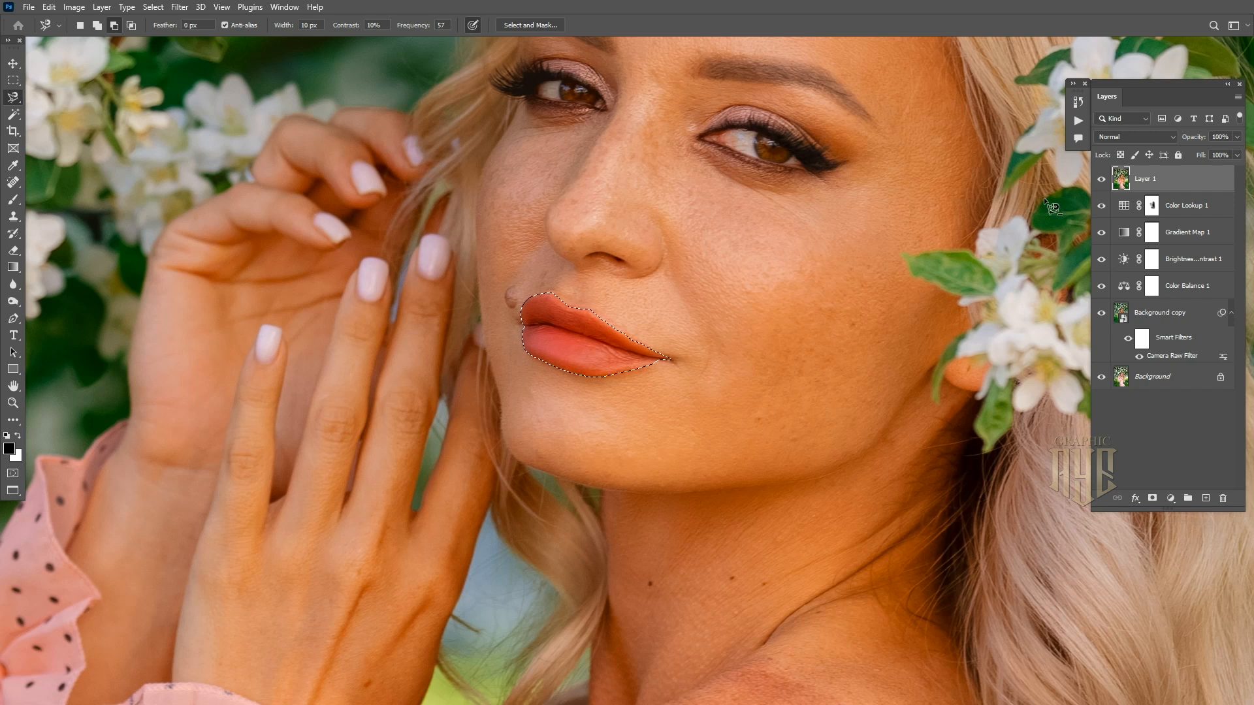
left_click(1152, 498)
Recolor the lips by applying Hue/Saturation to the Layer 1 image with Hue -26 and Lightness -5.
left_click(1118, 183)
left_click(79, 9)
mouse_move(88, 41)
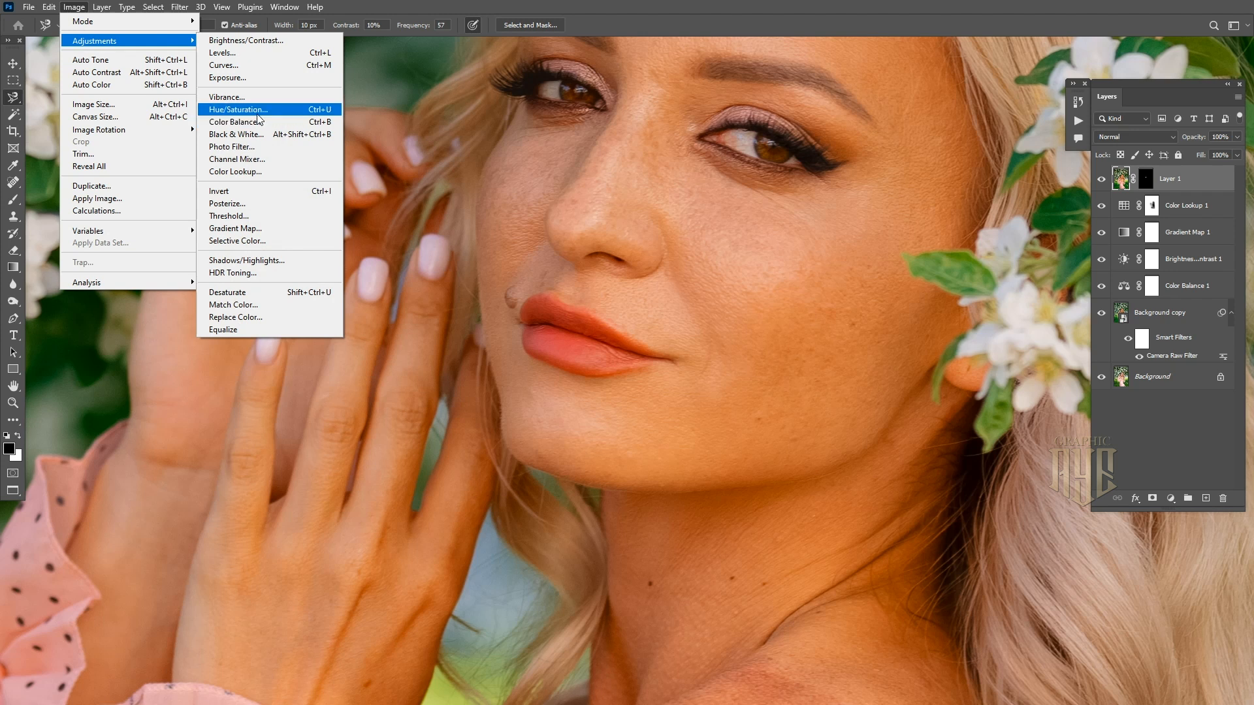
left_click(238, 110)
left_click_drag(803, 164, 843, 114)
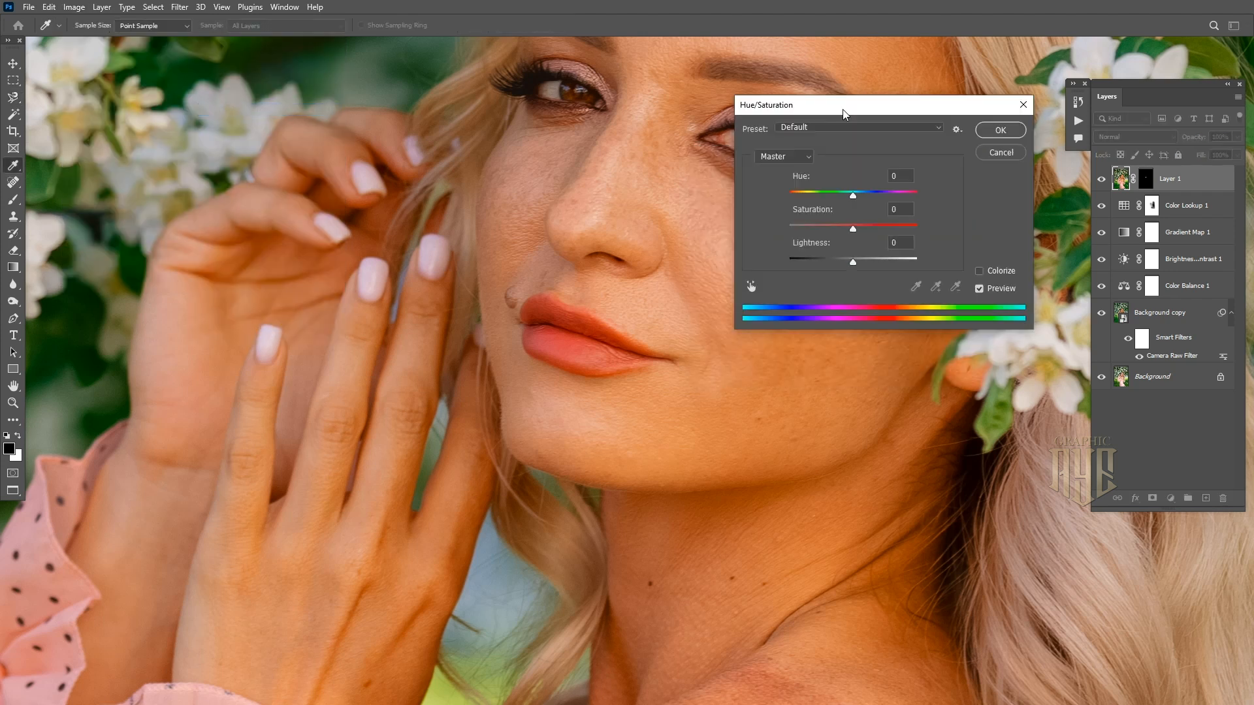
mouse_move(856, 199)
left_mouse_down()
mouse_move(885, 201)
mouse_move(839, 202)
left_mouse_up()
left_click_drag(854, 261, 847, 263)
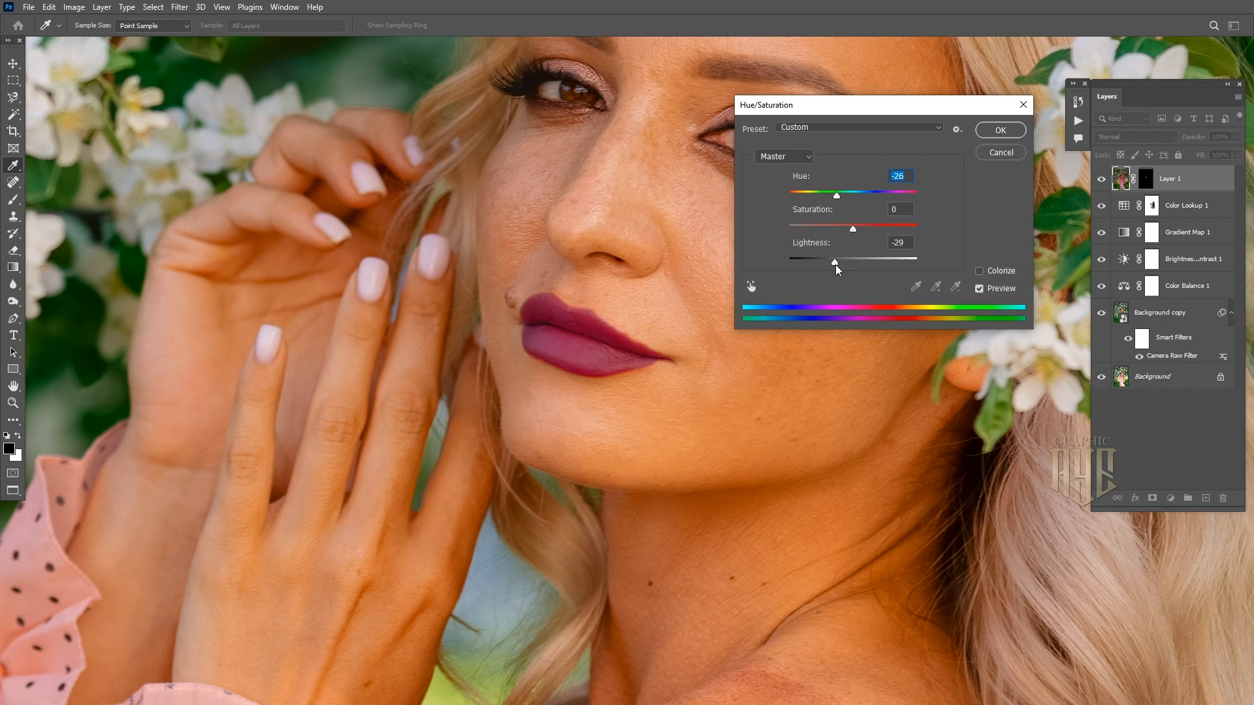
left_click(849, 268)
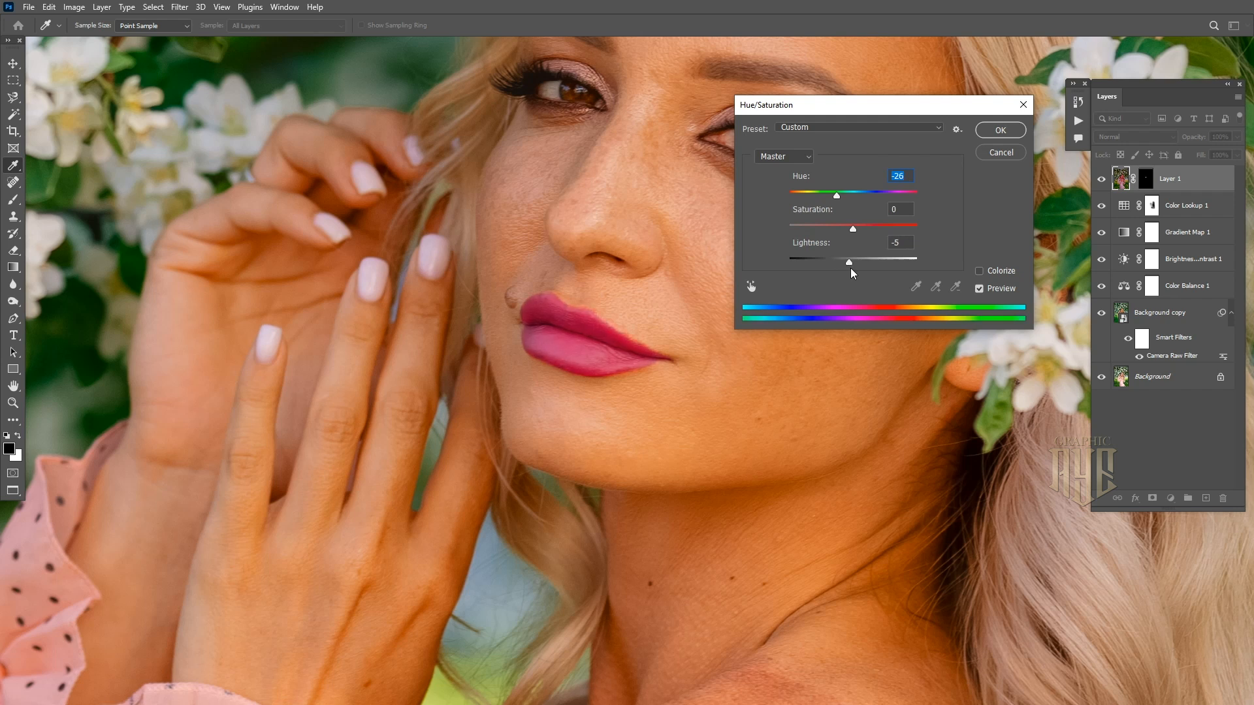
left_click(992, 131)
key("l")
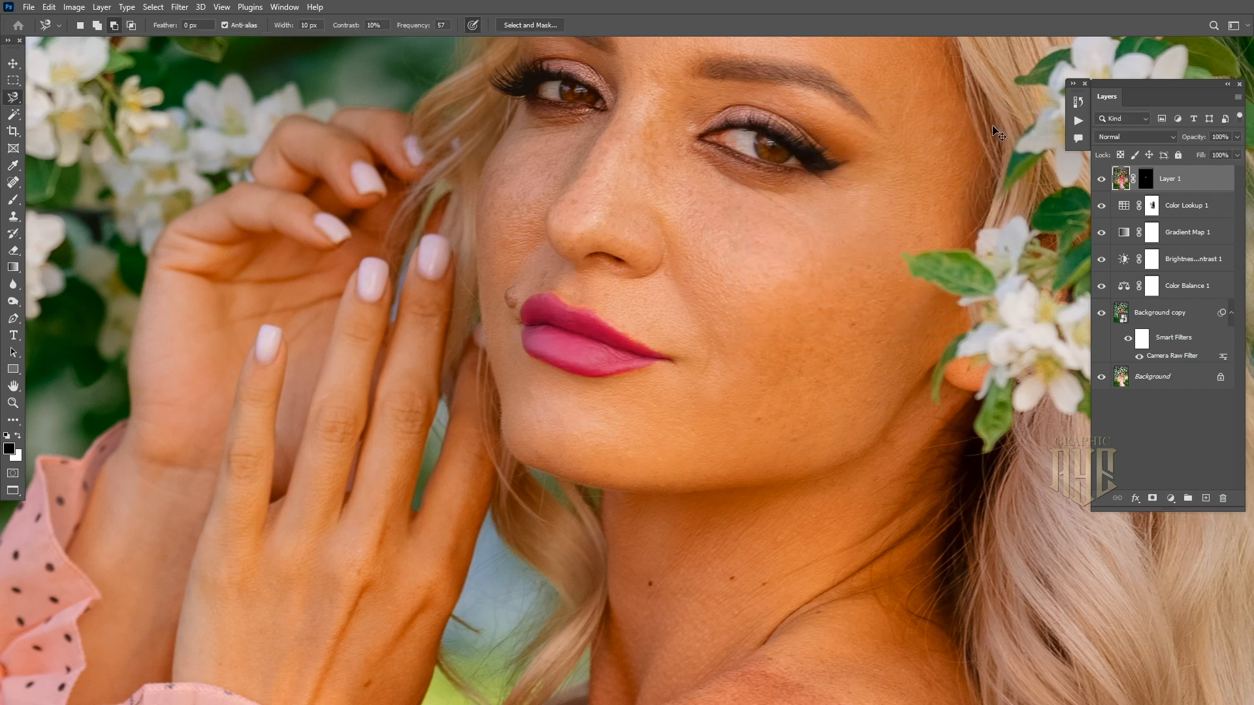
Darken the lips with a Curves adjustment, lowering the RGB midpoint to input 136, output 106.
scroll(992, 126, "down", 5)
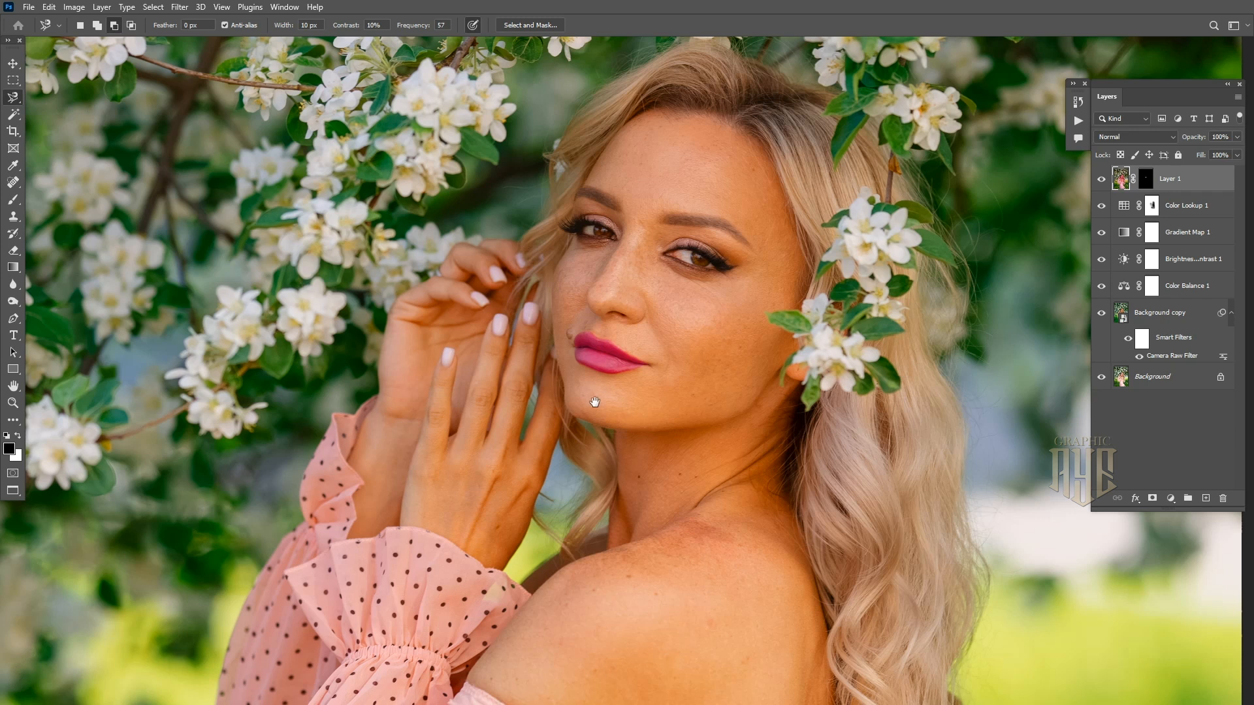
left_click_drag(594, 400, 592, 344)
left_click(74, 7)
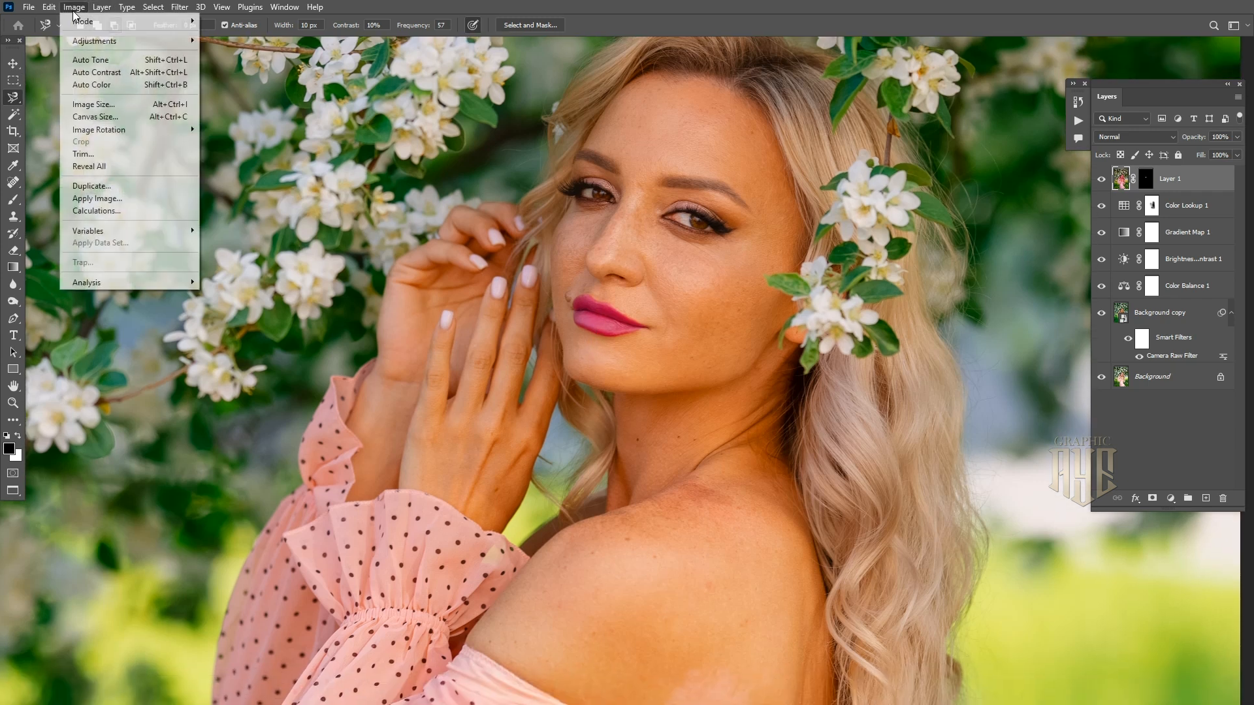
mouse_move(91, 44)
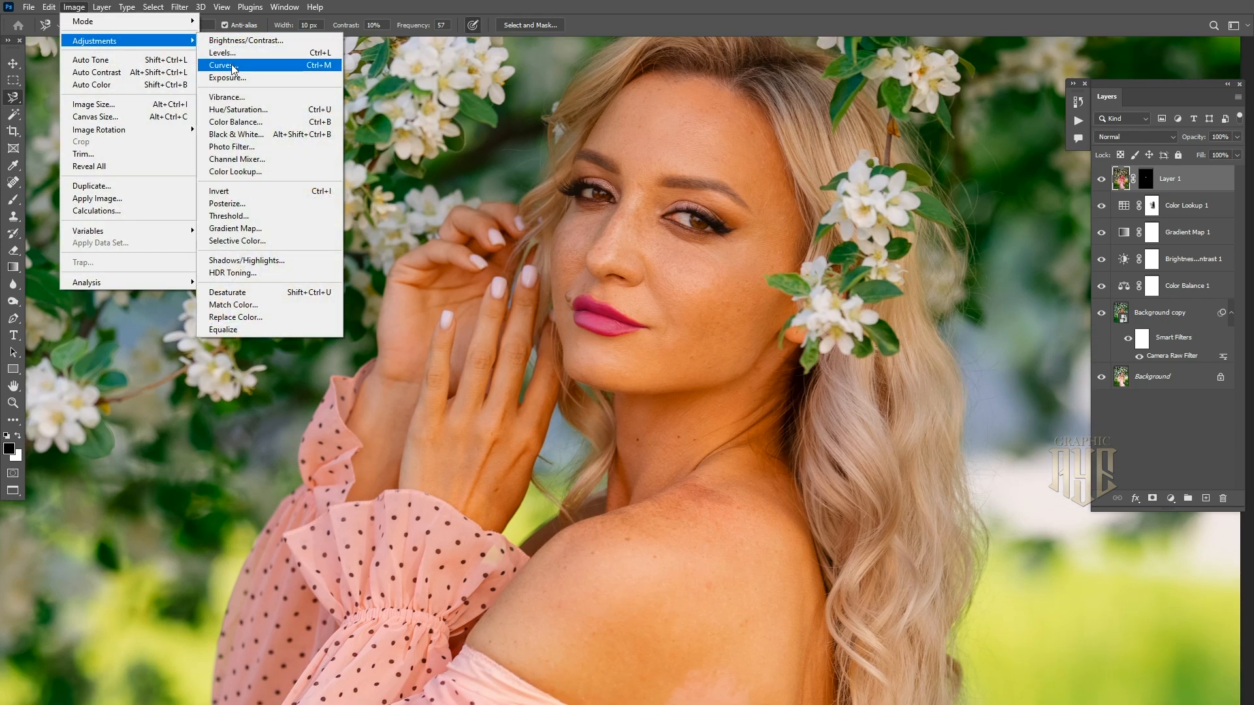
left_click(233, 65)
left_click_drag(878, 205, 880, 224)
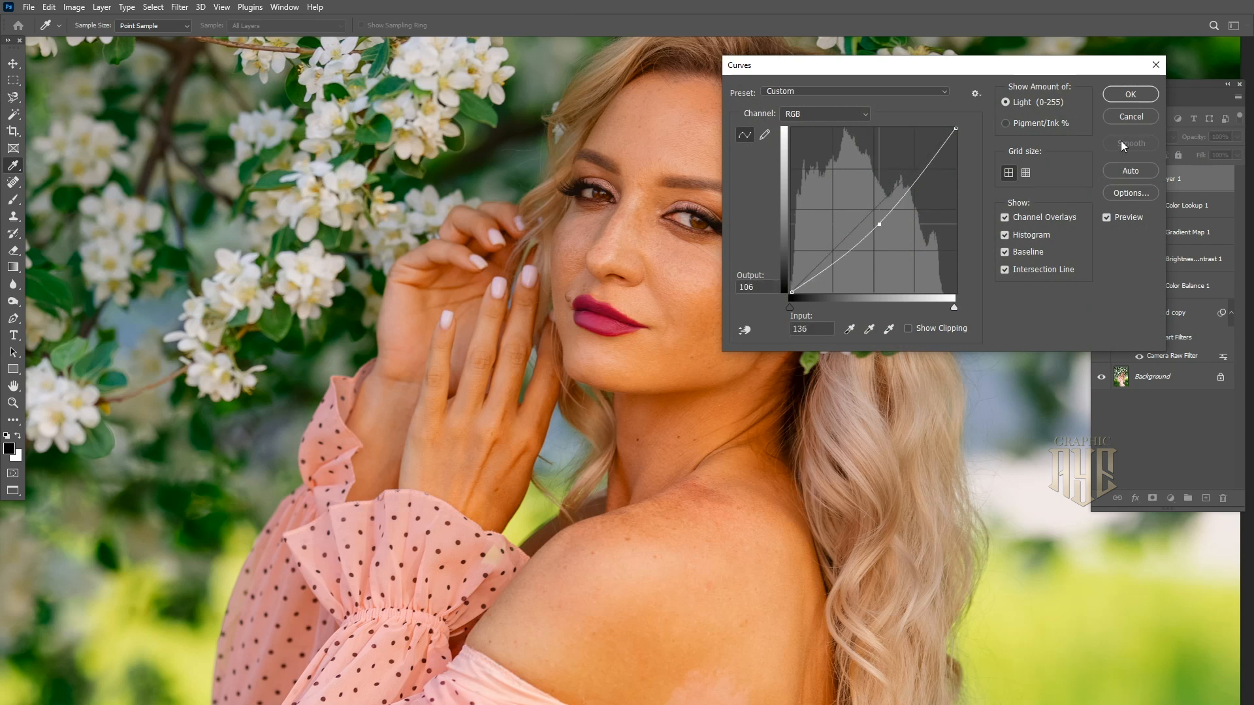
left_click(1129, 97)
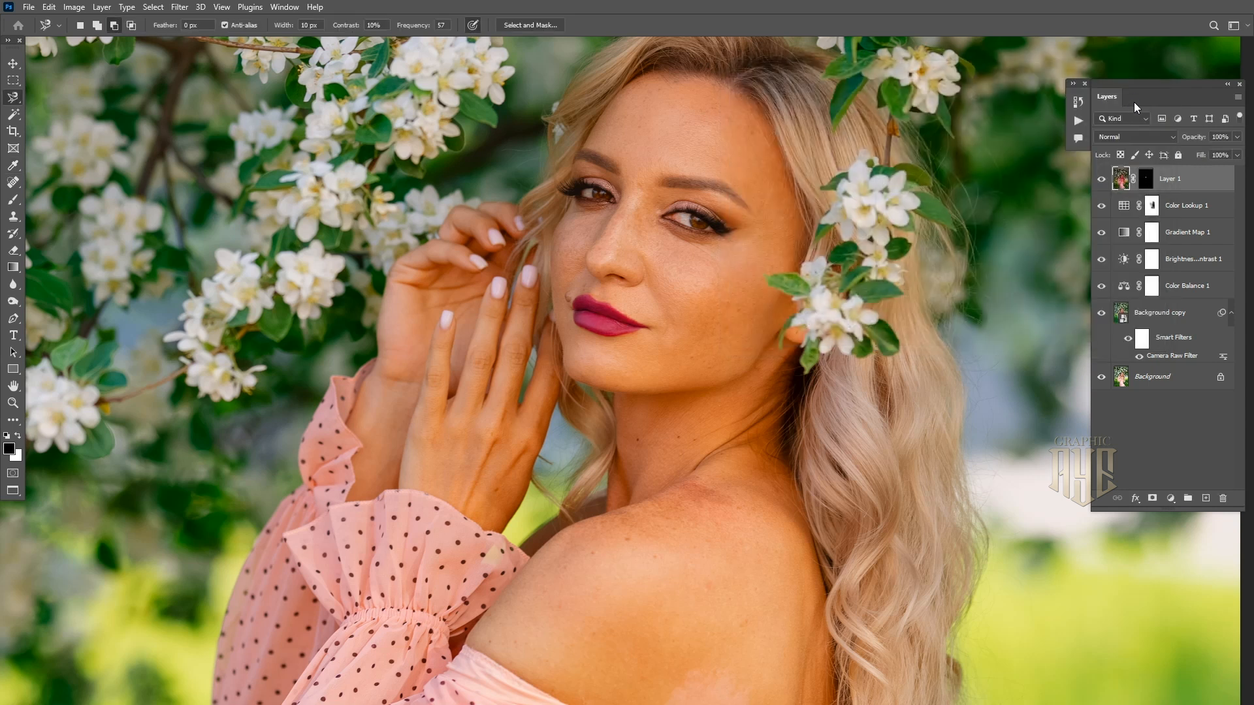
Compare the portrait with and without the recolored lips layer.
left_click(1237, 137)
left_click(1101, 179)
left_click(1101, 179)
Stamp all visible layers into another new layer above the lips layer.
key("x")
key("ctrl+0")
key("ctrl+shift+alt+e")
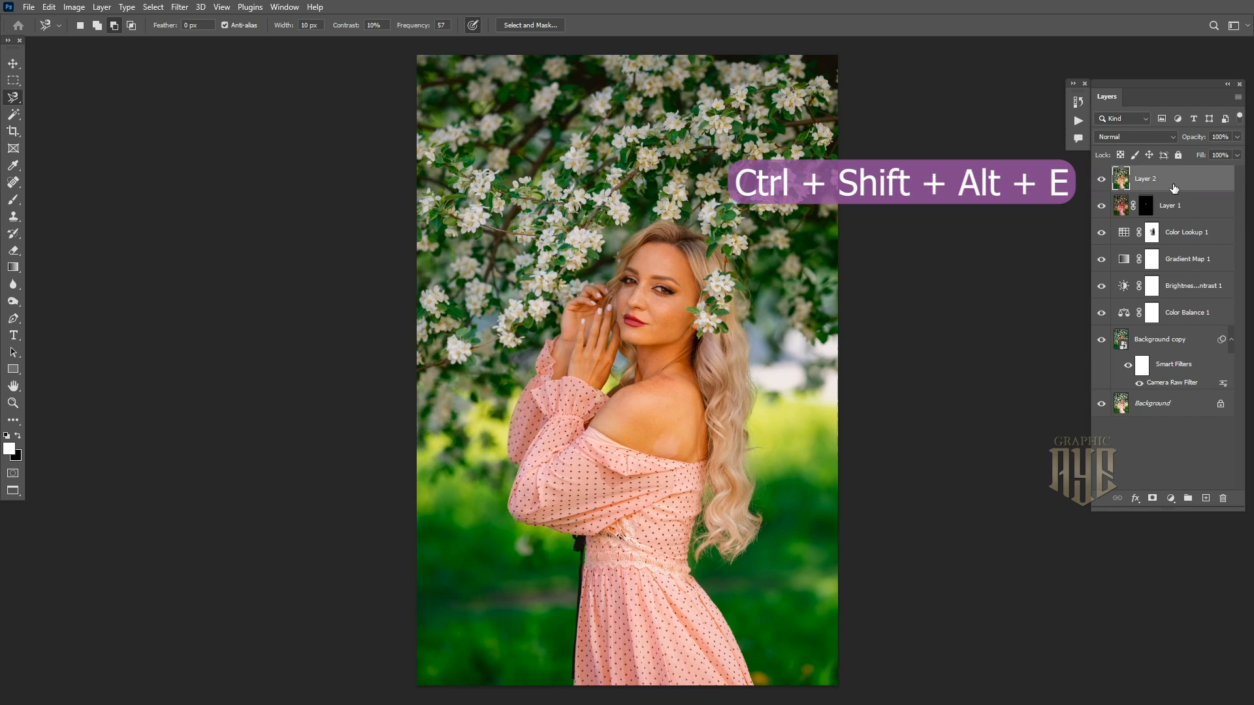
Open the new stamped layer in the Camera Raw Filter and set Exposure to +1.45 and Shadows to +77.
left_click(179, 6)
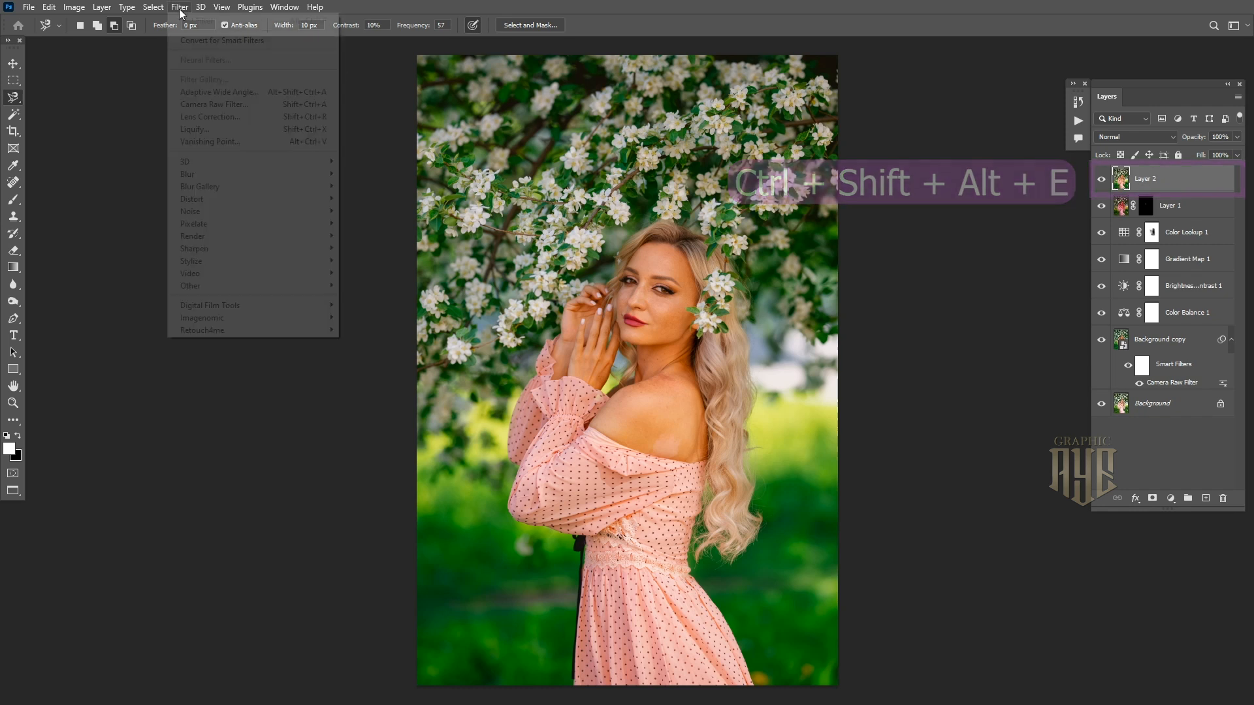
left_click(215, 105)
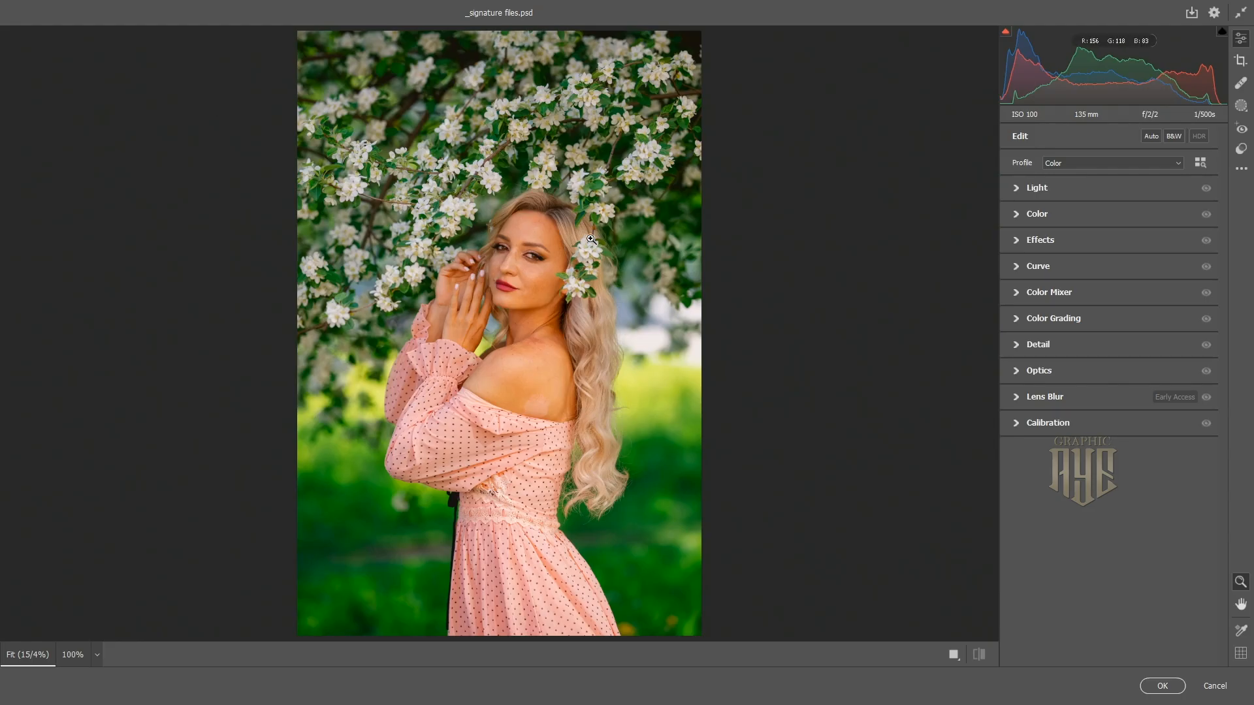
left_click(519, 247)
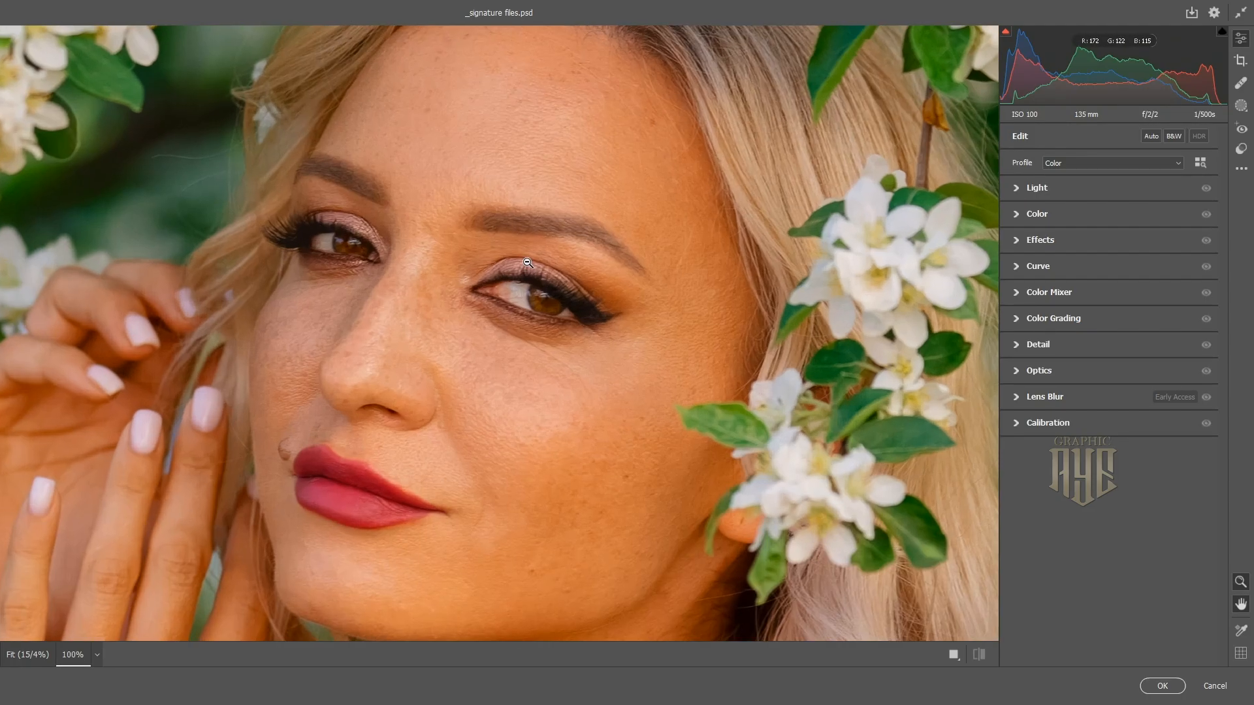
left_click(1018, 188)
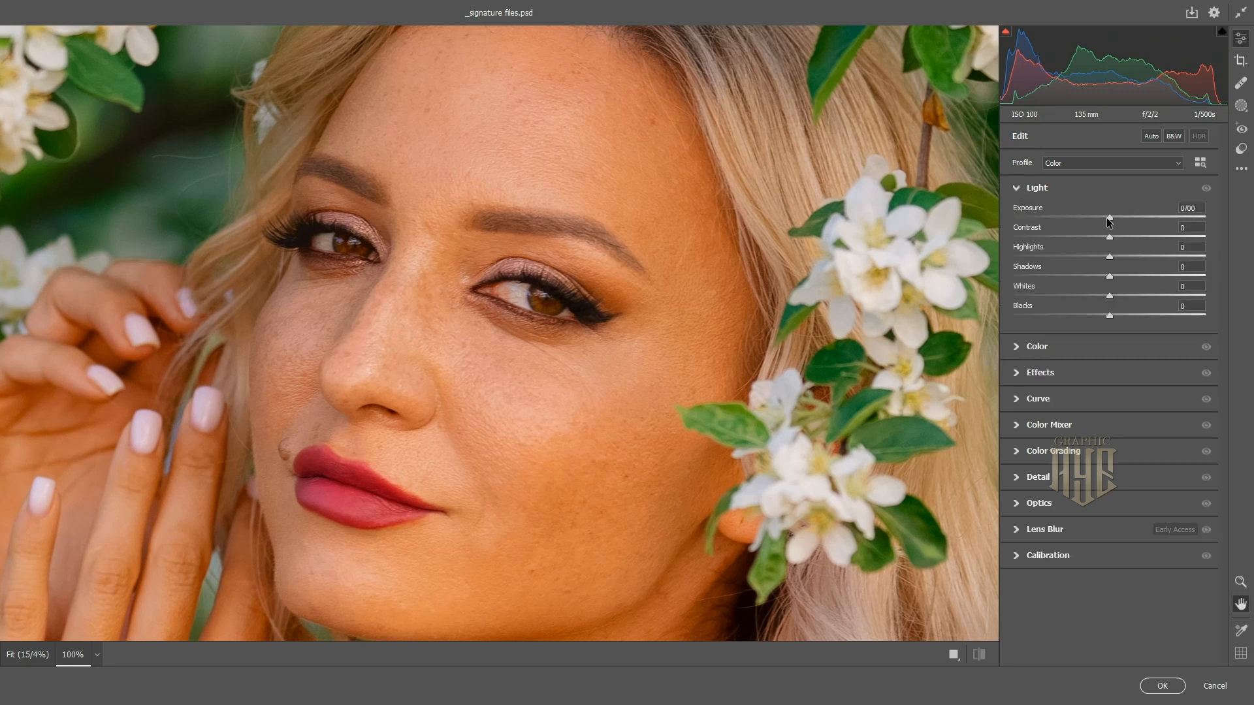
left_click_drag(1109, 218, 1133, 221)
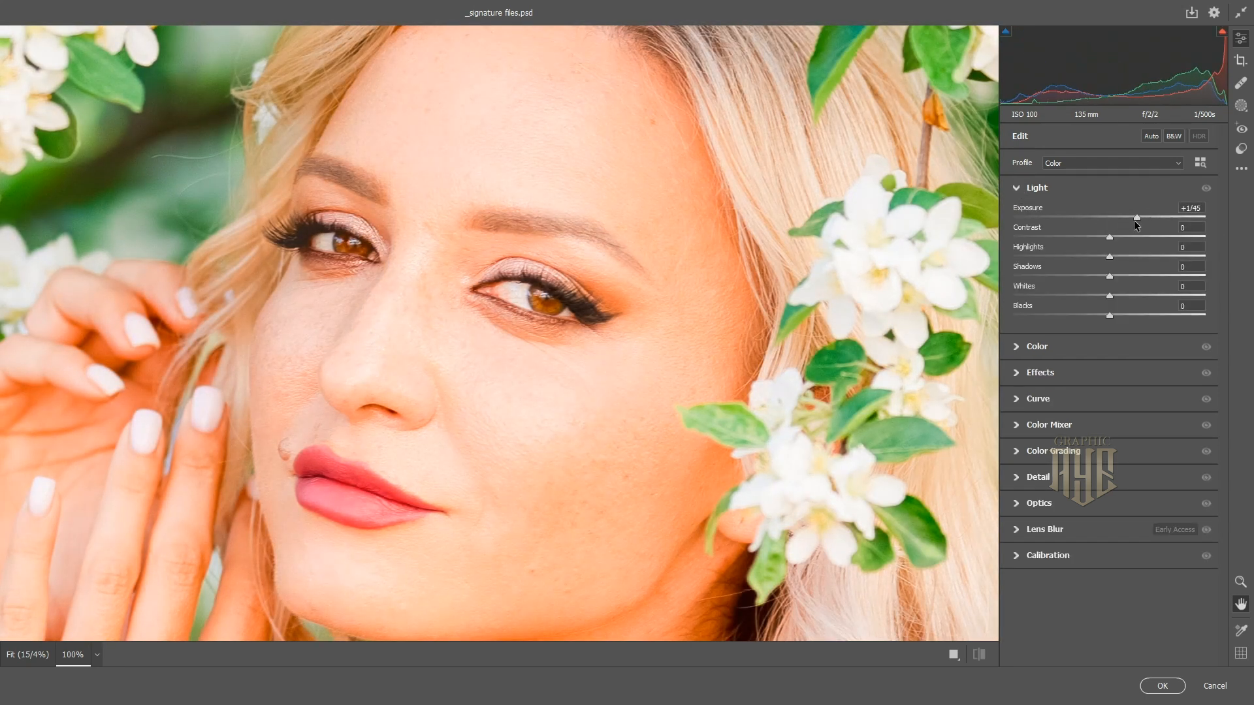
left_click_drag(1109, 276, 1184, 279)
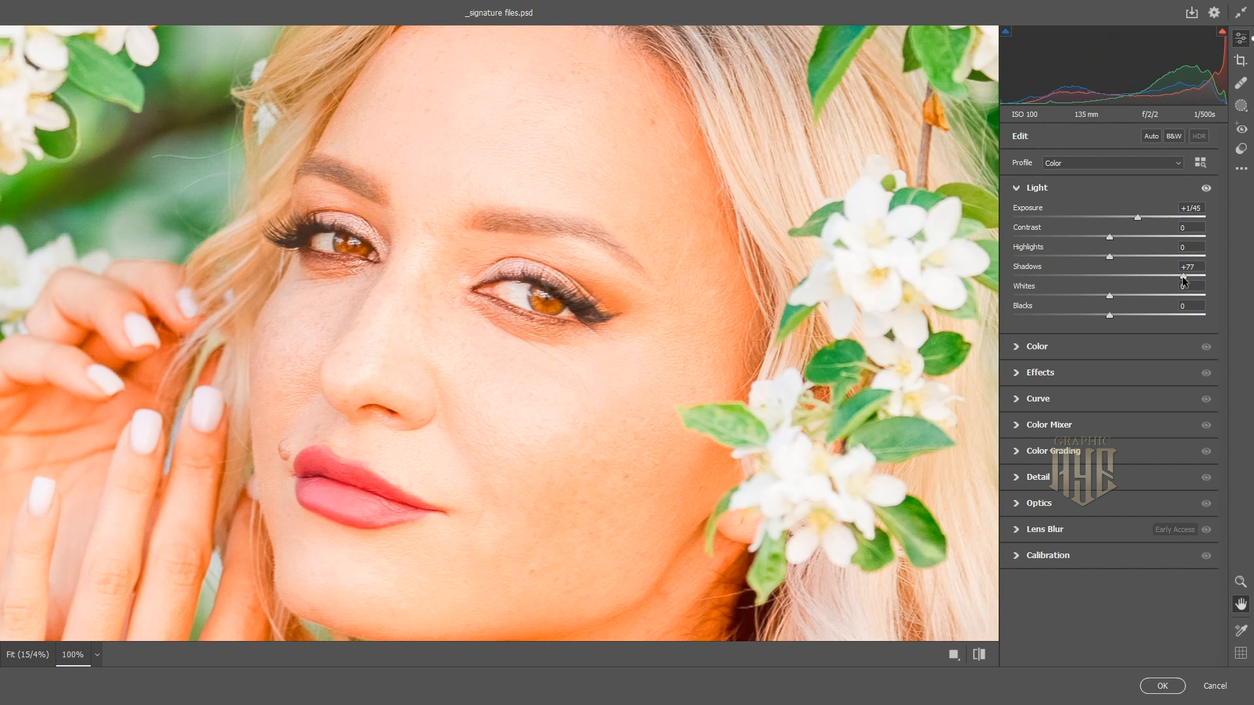
Set Temperature -50, Tint -87, Vibrance -12 and Saturation -16 in Camera Raw and apply the filter.
left_click(1016, 189)
left_click(1019, 214)
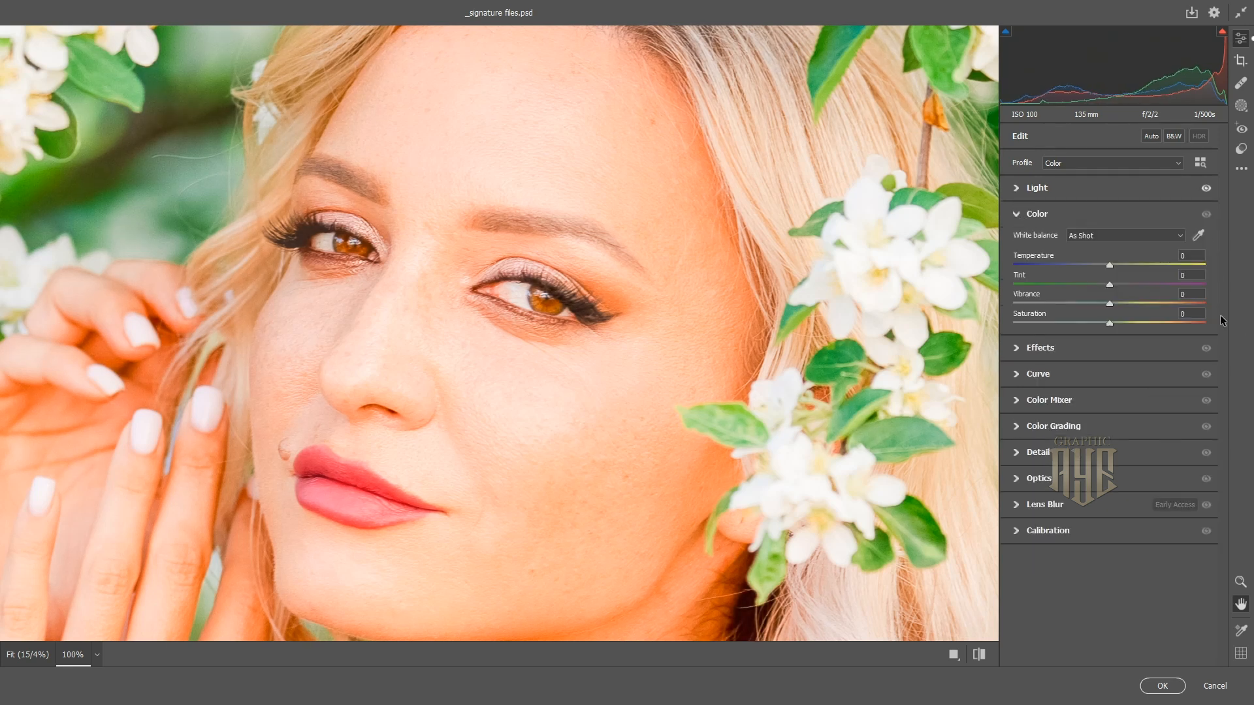
left_click_drag(1109, 268, 1027, 288)
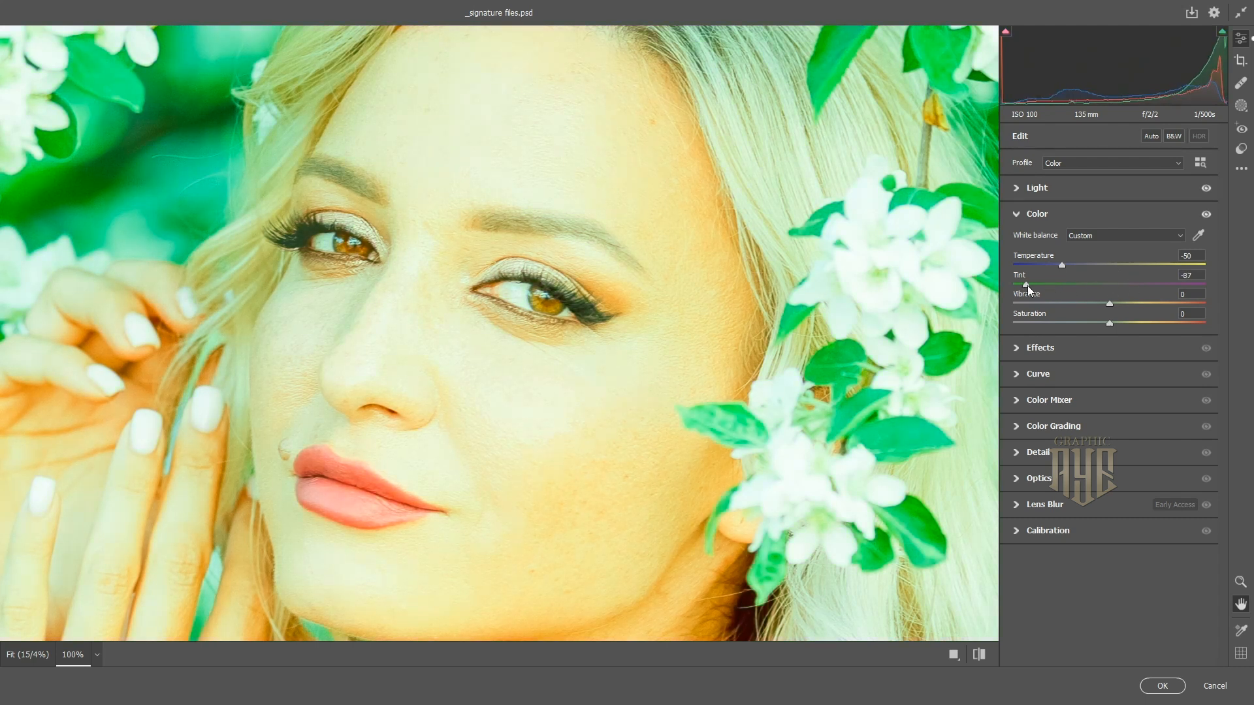
left_click_drag(1149, 307, 1095, 325)
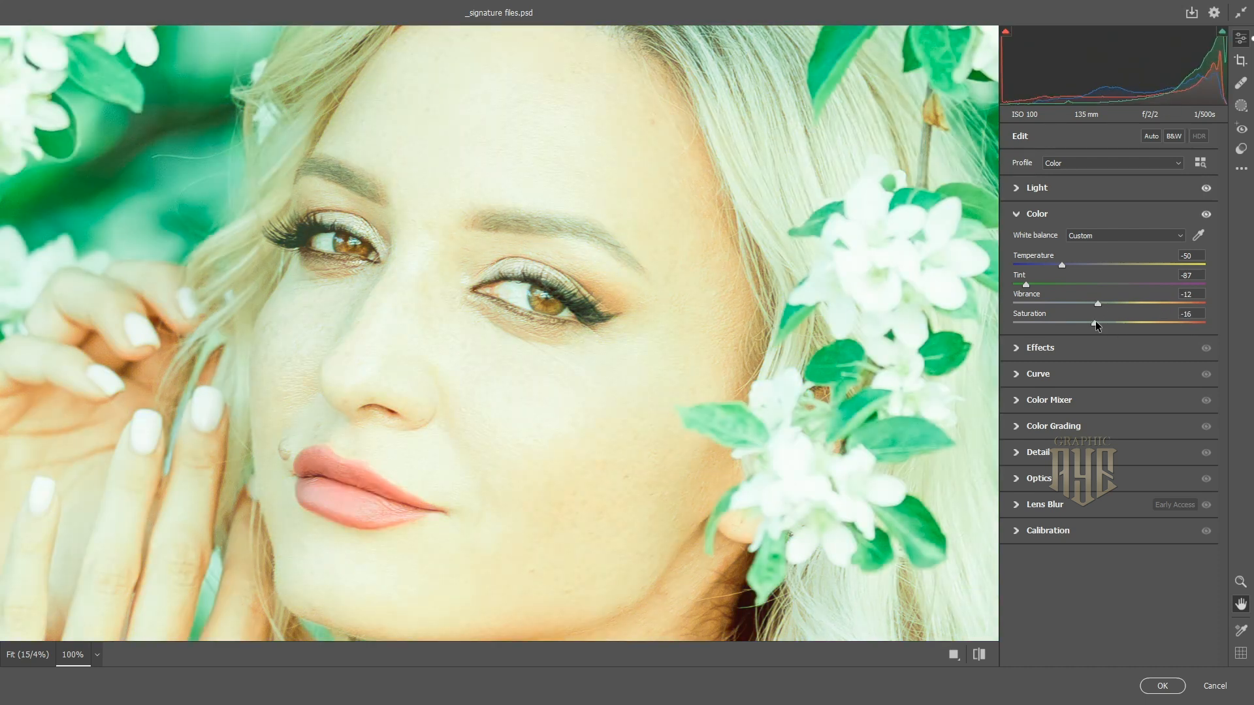
left_click(1161, 686)
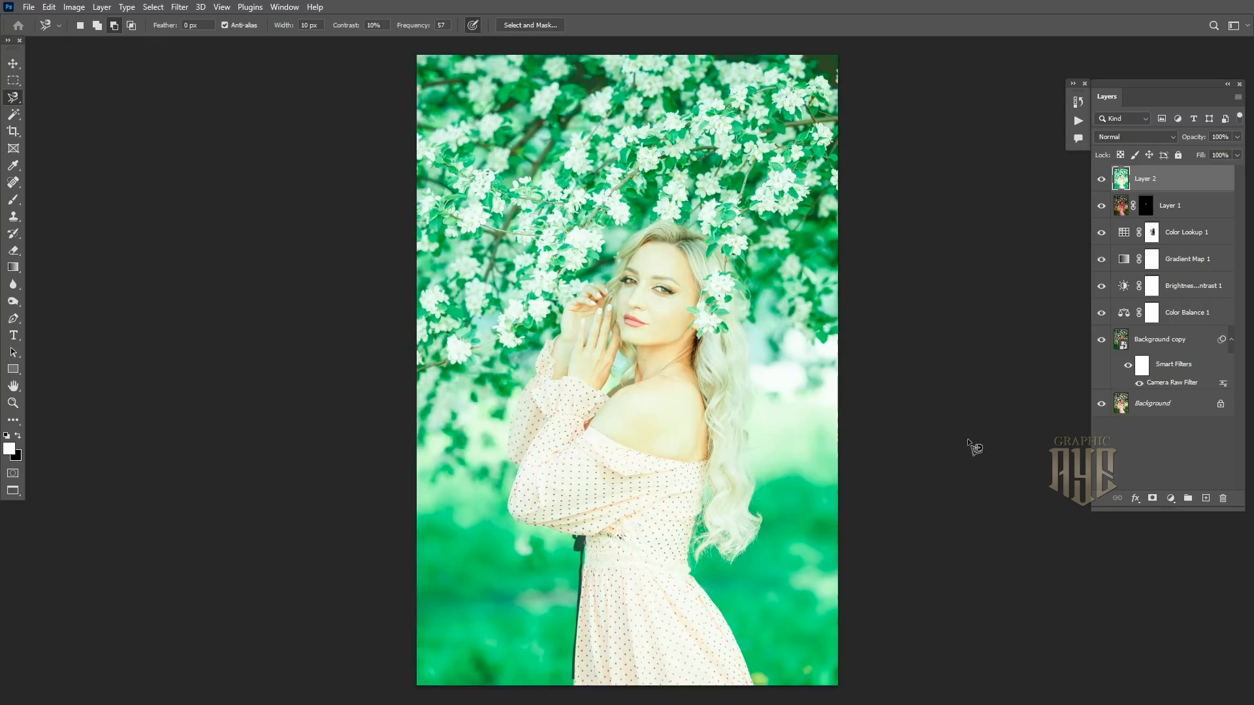
Add a layer mask to Layer 2 and invert it to black to hide the green-tinted effect.
left_click(665, 286, "ctrl")
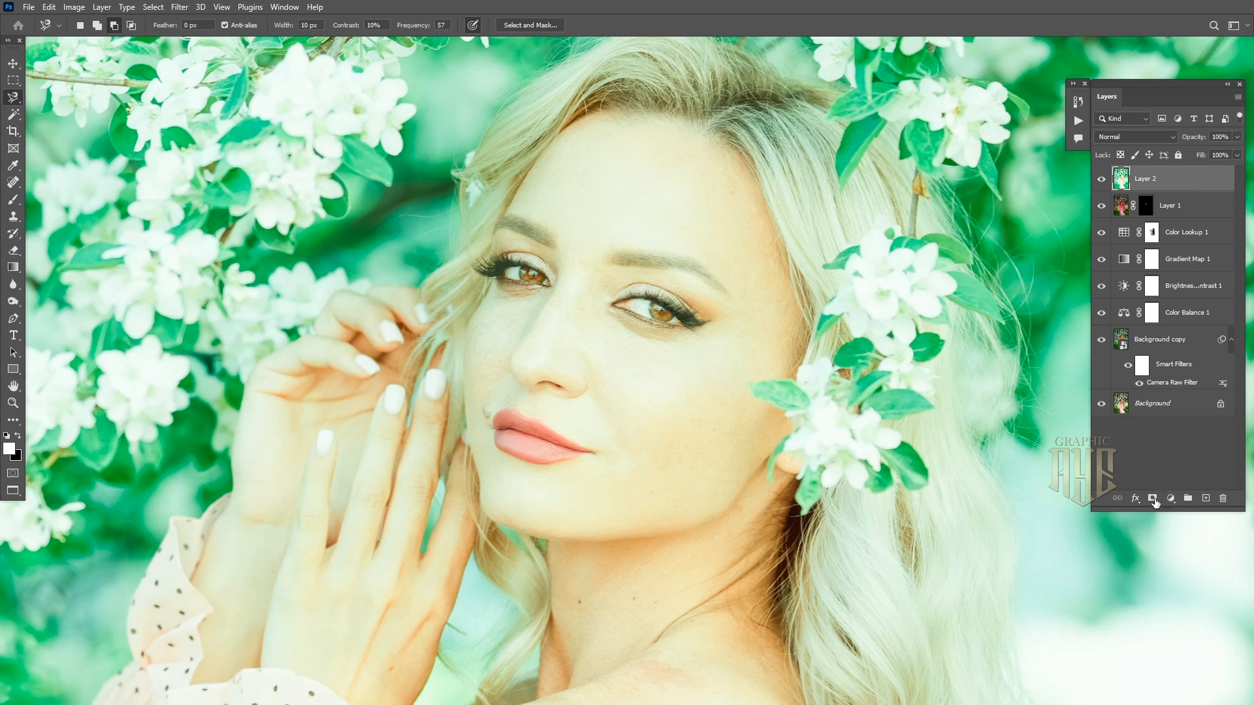
left_click(1153, 502)
key("ctrl+i")
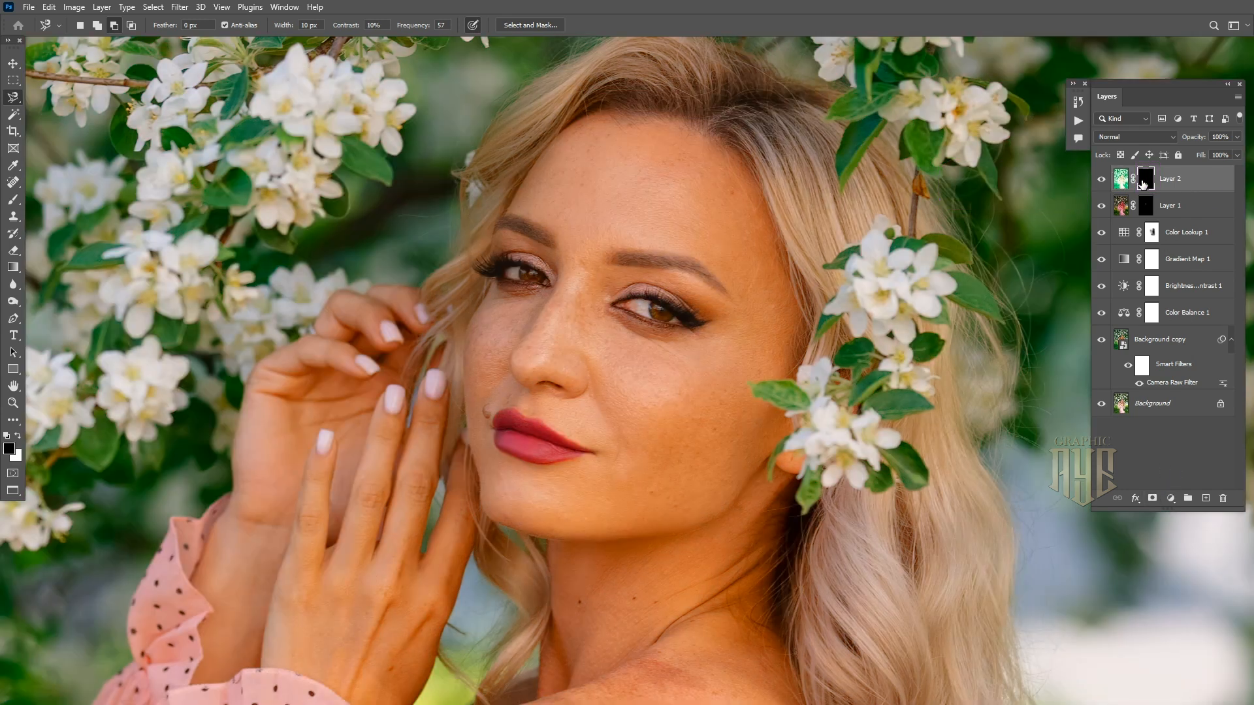
Paint white on the Layer 2 mask over both irises, using a size 20 brush at 50% opacity.
left_click(13, 202)
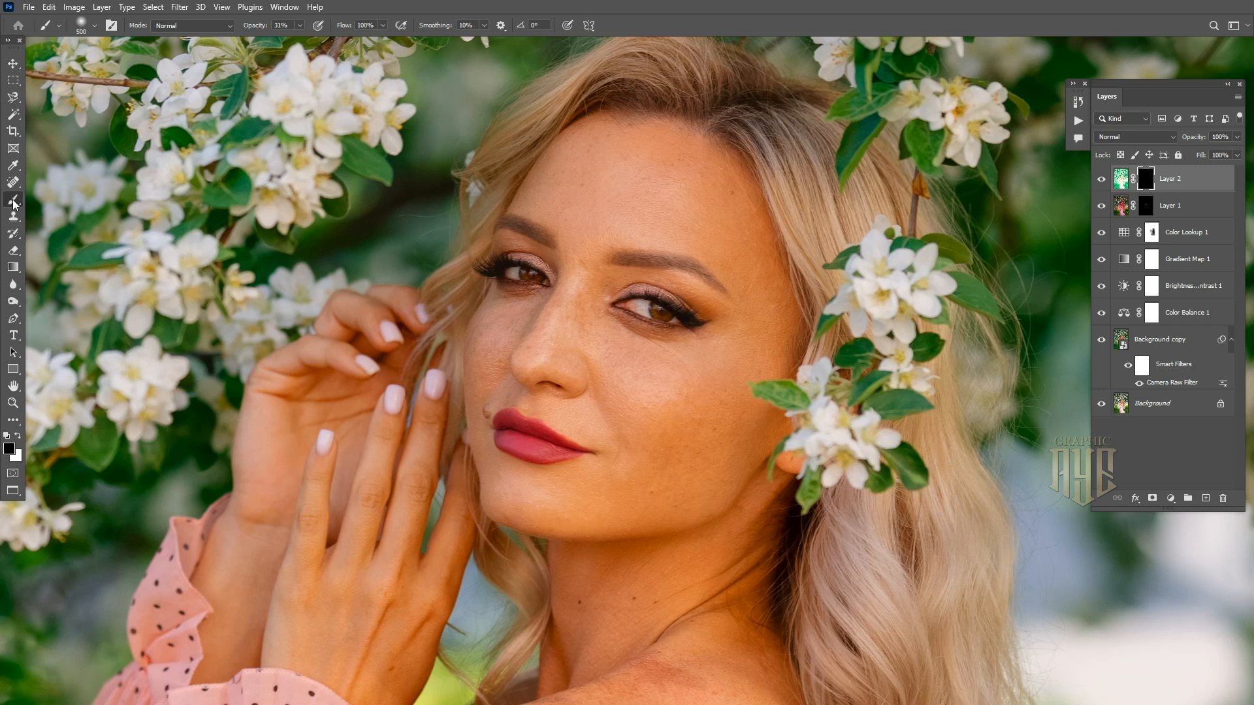
left_click(18, 436)
type("50")
key("Return")
scroll(619, 302, "up", 5)
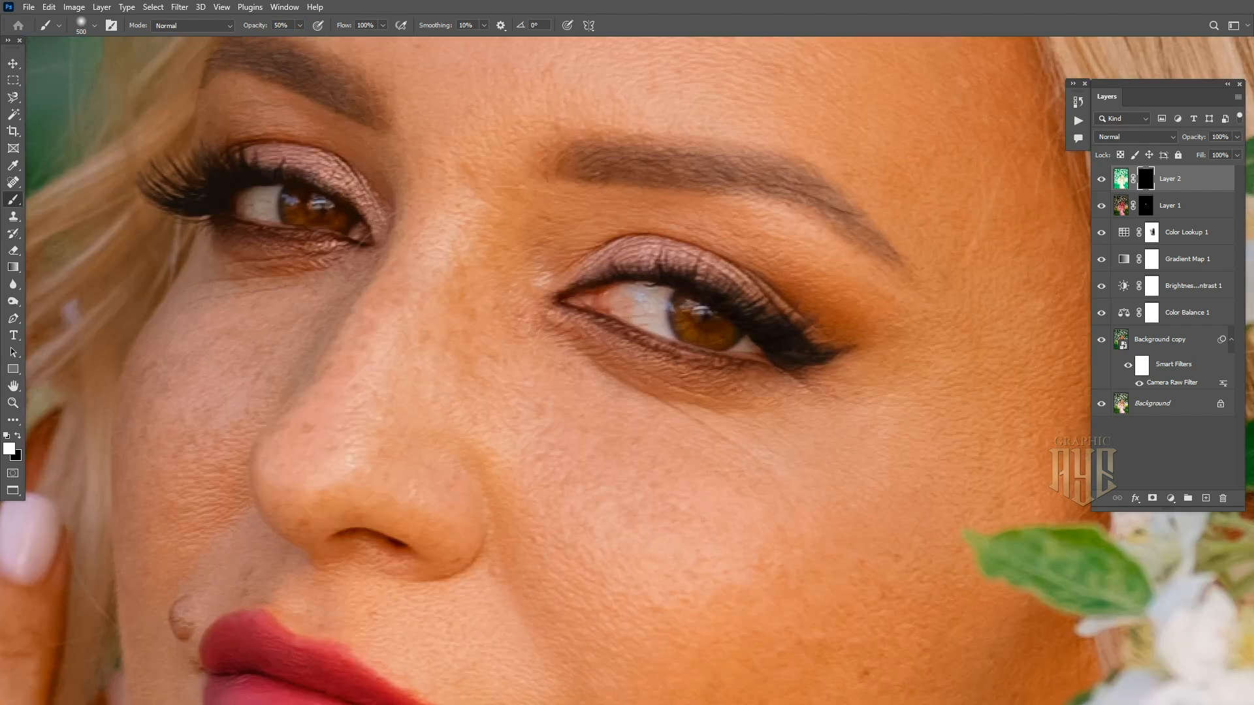
key("bracketleft")
key("bracketleft")
key("bracketleft")
key("bracketleft")
key("bracketleft")
key("bracketleft")
key("bracketleft")
key("bracketleft")
key("bracketleft")
key("bracketleft")
key("bracketleft")
key("bracketleft")
key("bracketleft")
key("bracketleft")
key("bracketleft")
key("bracketleft")
key("bracketleft")
key("bracketleft")
key("bracketleft")
key("bracketleft")
mouse_move(684, 305)
left_mouse_down()
mouse_move(695, 334)
mouse_move(731, 333)
mouse_move(709, 334)
left_mouse_up()
mouse_move(295, 203)
left_mouse_down()
mouse_move(299, 217)
mouse_move(357, 226)
mouse_move(347, 231)
left_mouse_up()
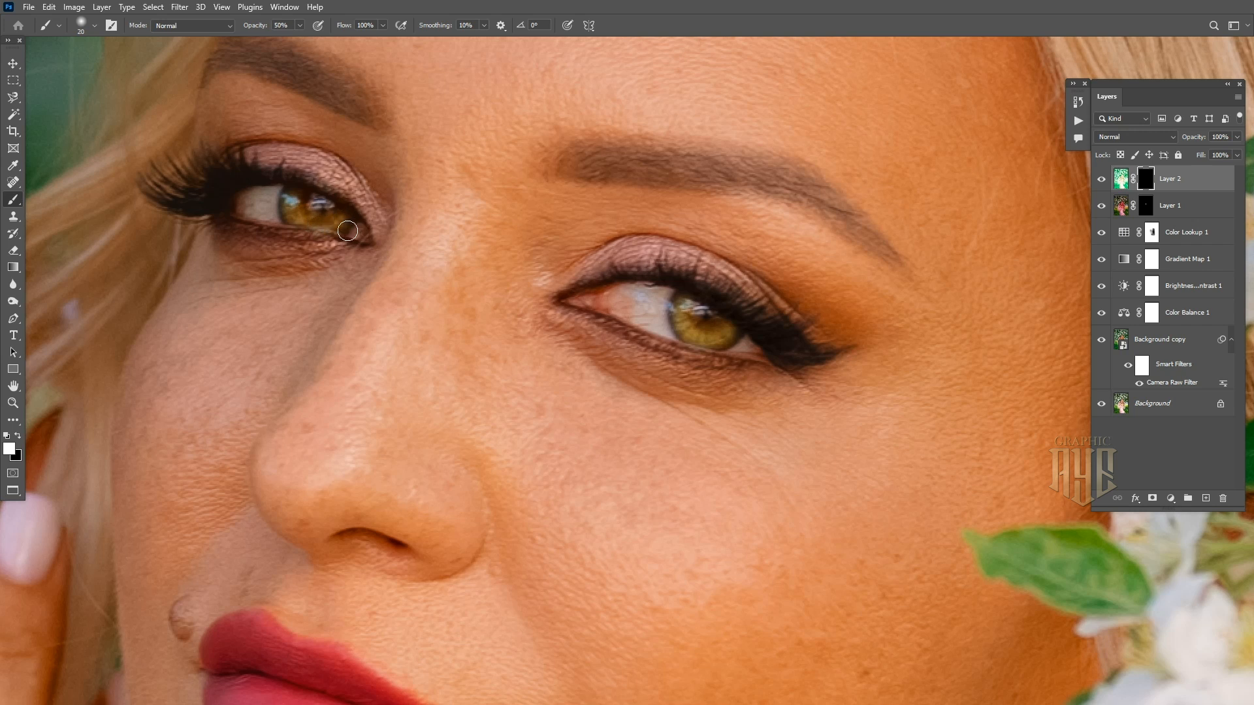
Paint black on the mask around the edges of both irises to clean up the eye color effect.
left_click(18, 436)
mouse_move(324, 212)
left_mouse_down()
mouse_move(277, 233)
mouse_move(345, 250)
mouse_move(351, 218)
left_mouse_up()
mouse_move(715, 323)
left_mouse_down()
mouse_move(685, 316)
mouse_move(663, 339)
mouse_move(694, 357)
mouse_move(778, 347)
mouse_move(745, 303)
left_mouse_up()
Compare the portrait with and without the masked eye color layer.
key("ctrl+0")
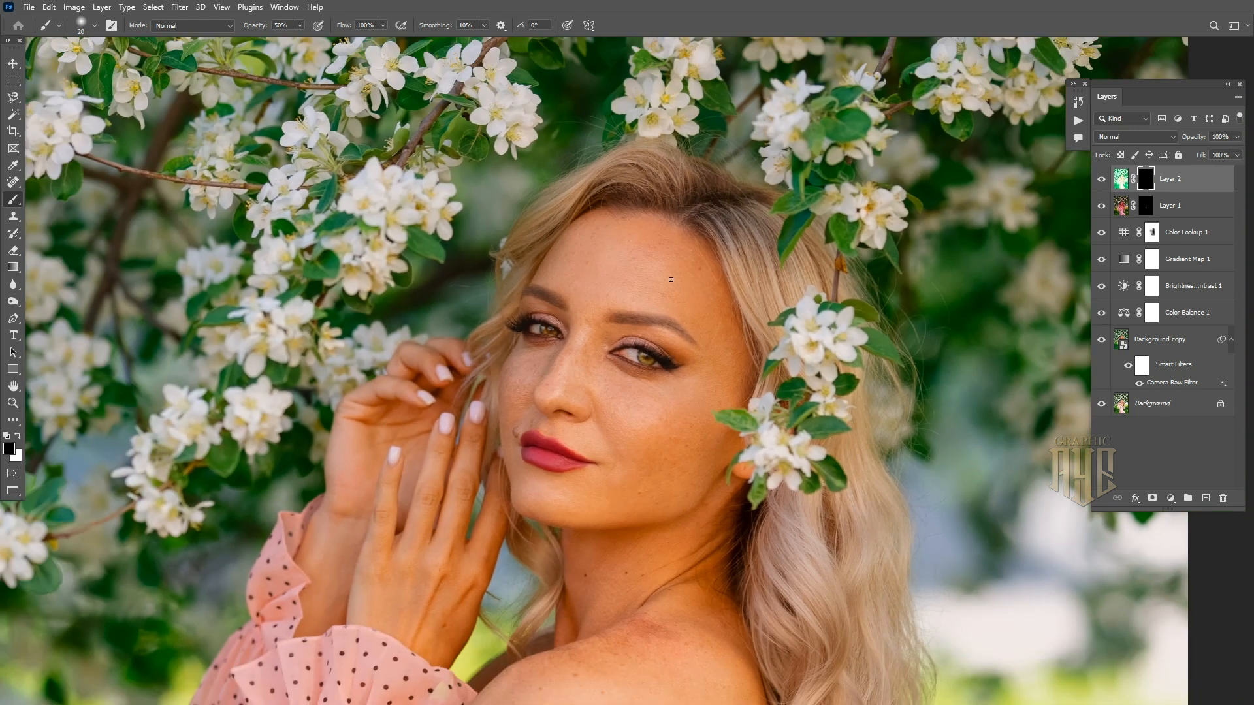
left_click_drag(646, 362, 670, 318)
left_click(1102, 179)
left_click(1102, 178)
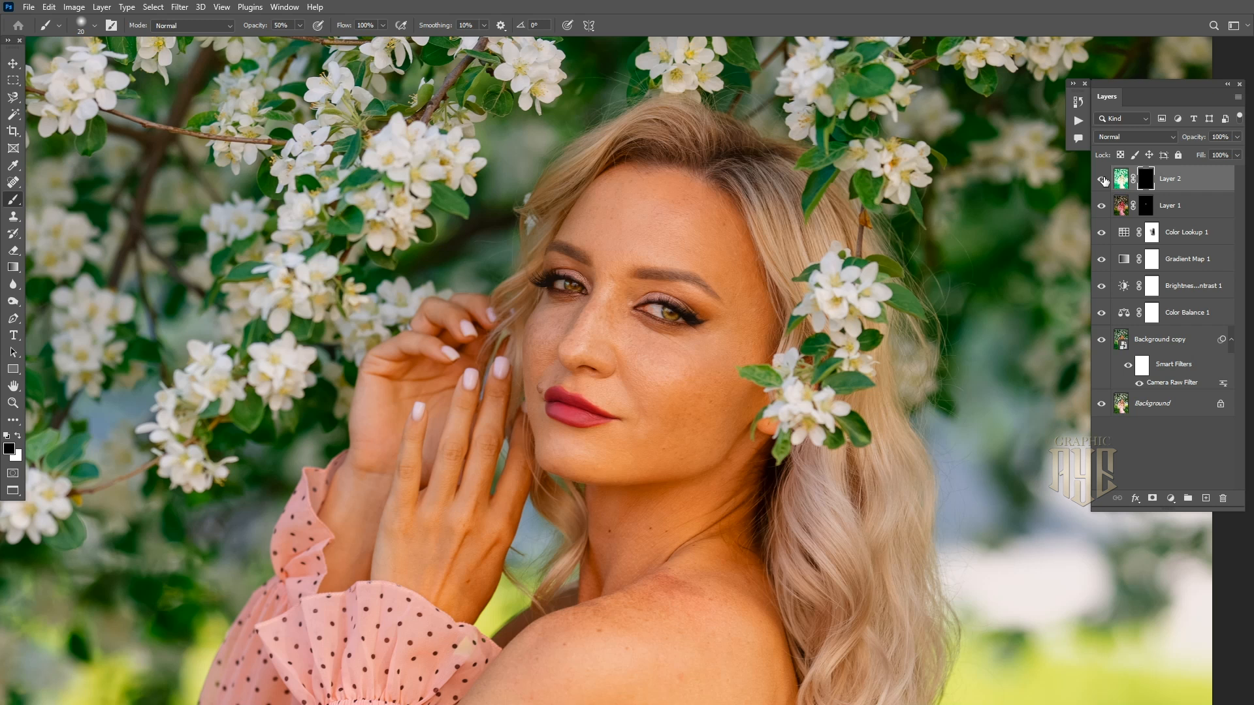
Stamp all visible layers into a new layer at the top of the stack.
key("ctrl+0")
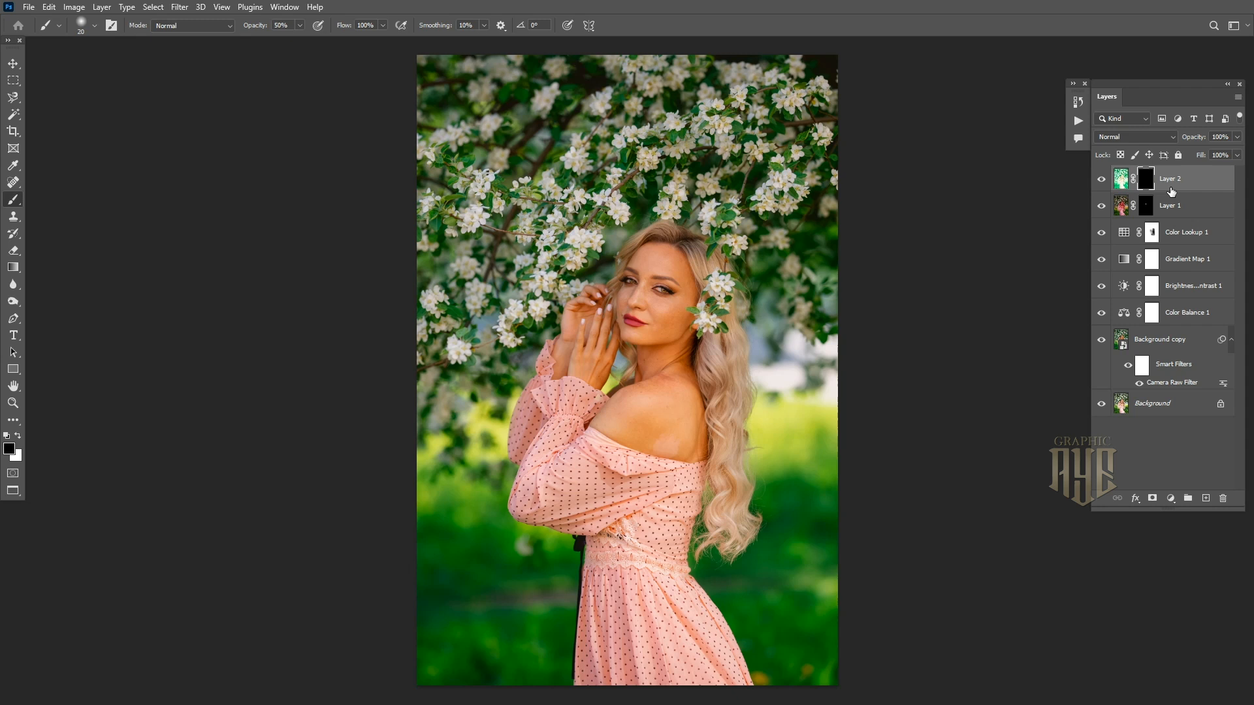
key("ctrl+shift+alt+e")
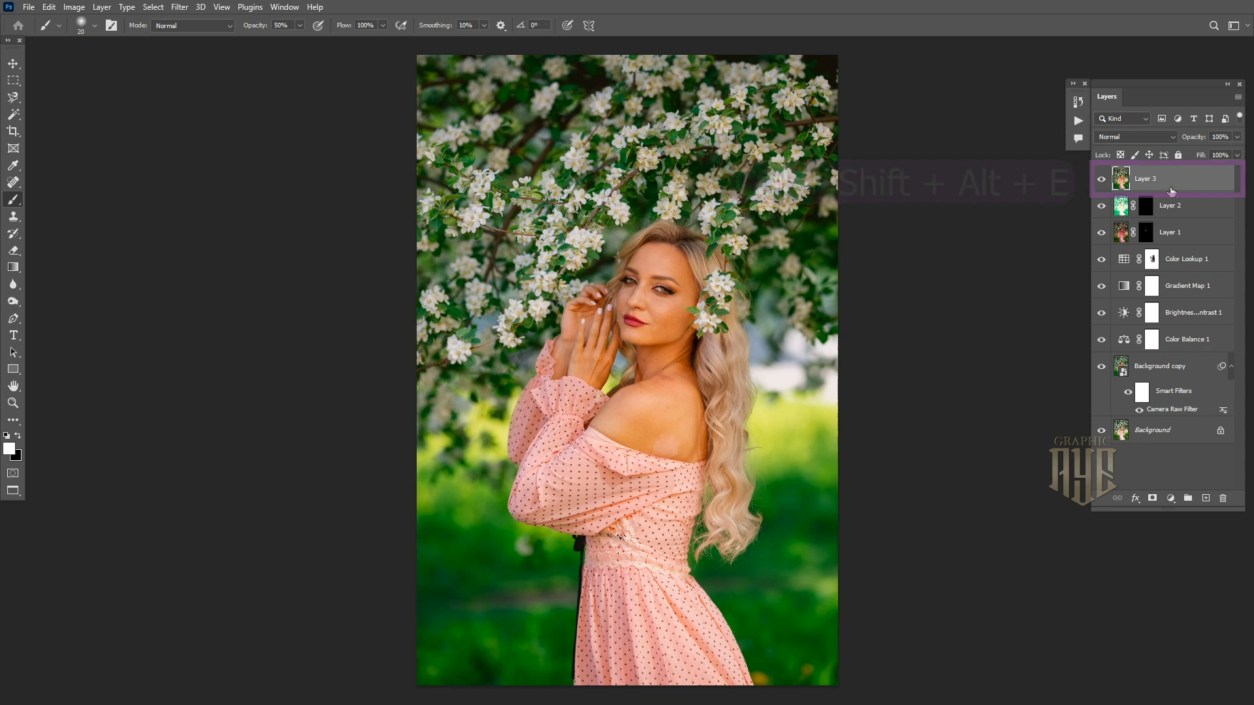
key("x")
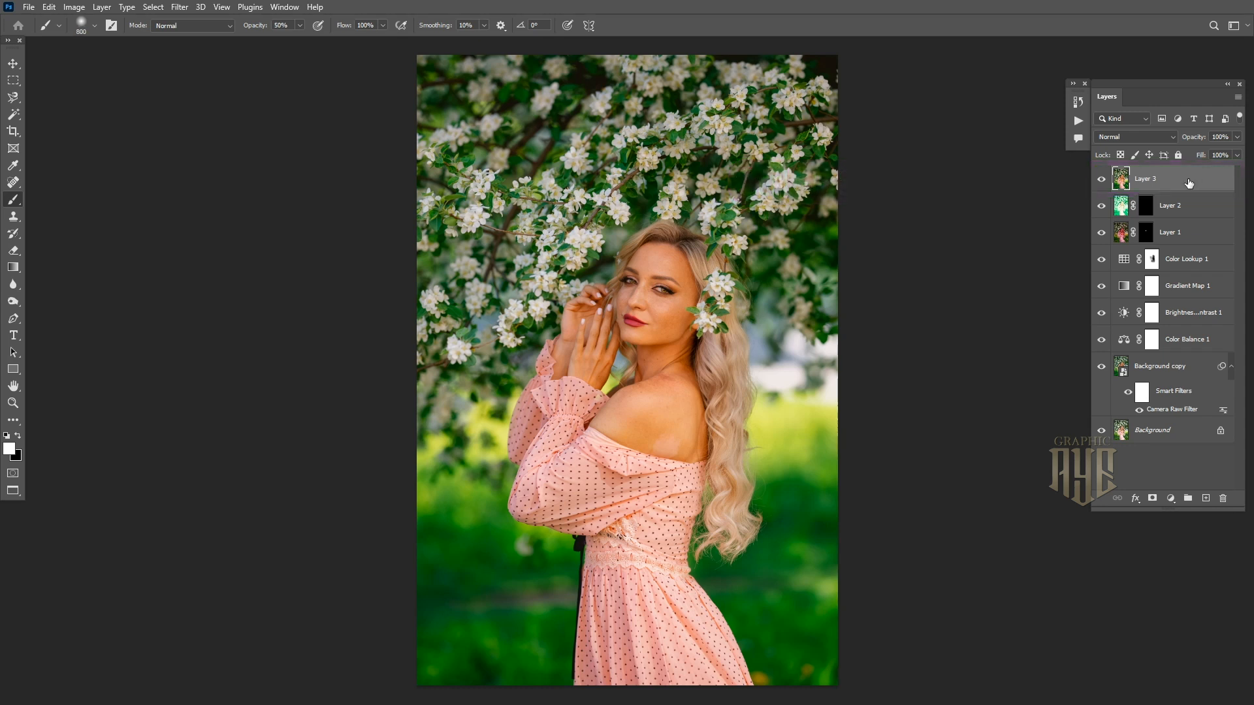
Use the Patch tool to replace the pale patch on the lower back of the shoulder with nearby skin.
mouse_move(660, 435)
left_mouse_down()
mouse_move(684, 450)
mouse_move(680, 433)
left_mouse_up()
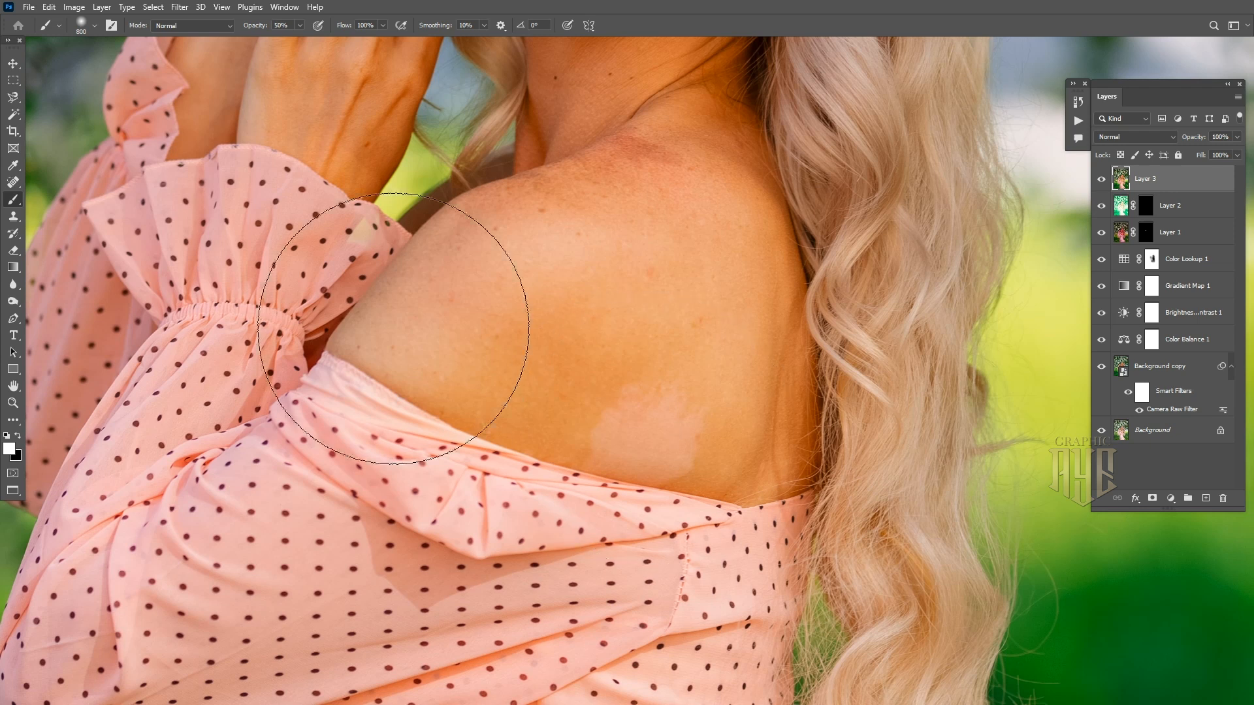
right_click(18, 186)
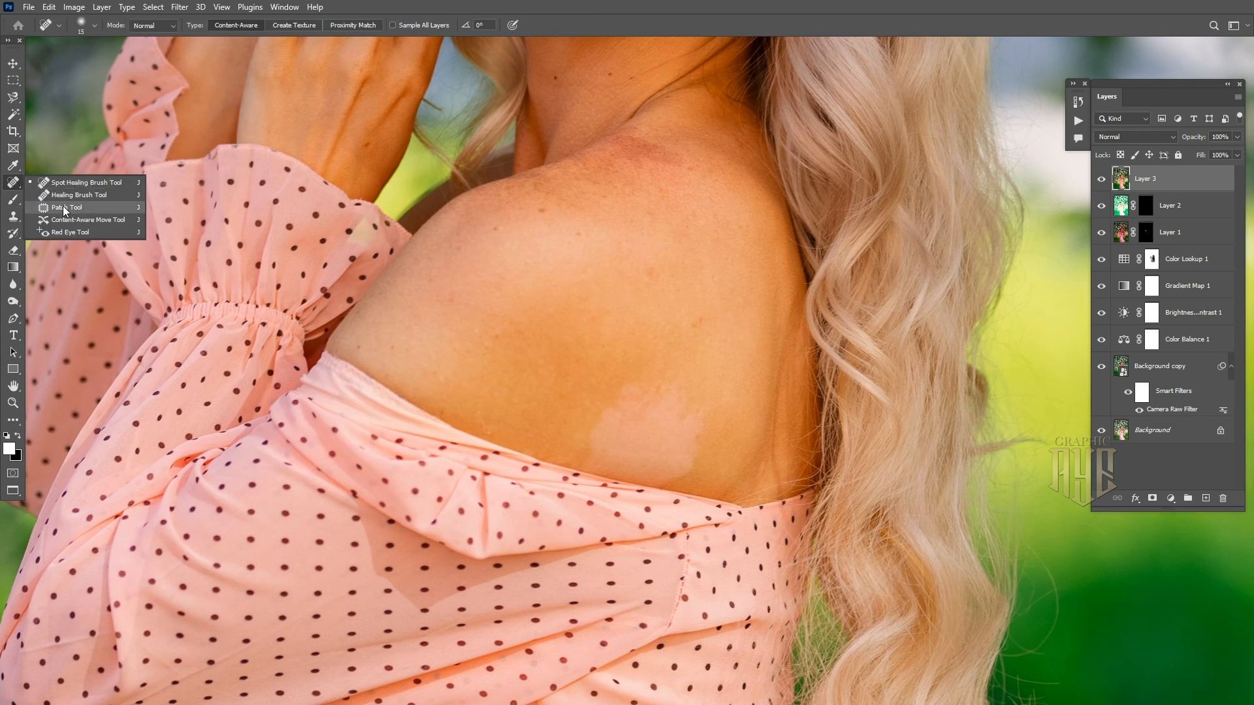
left_click(62, 206)
scroll(680, 377, "up", 2)
left_click_drag(692, 371, 711, 402)
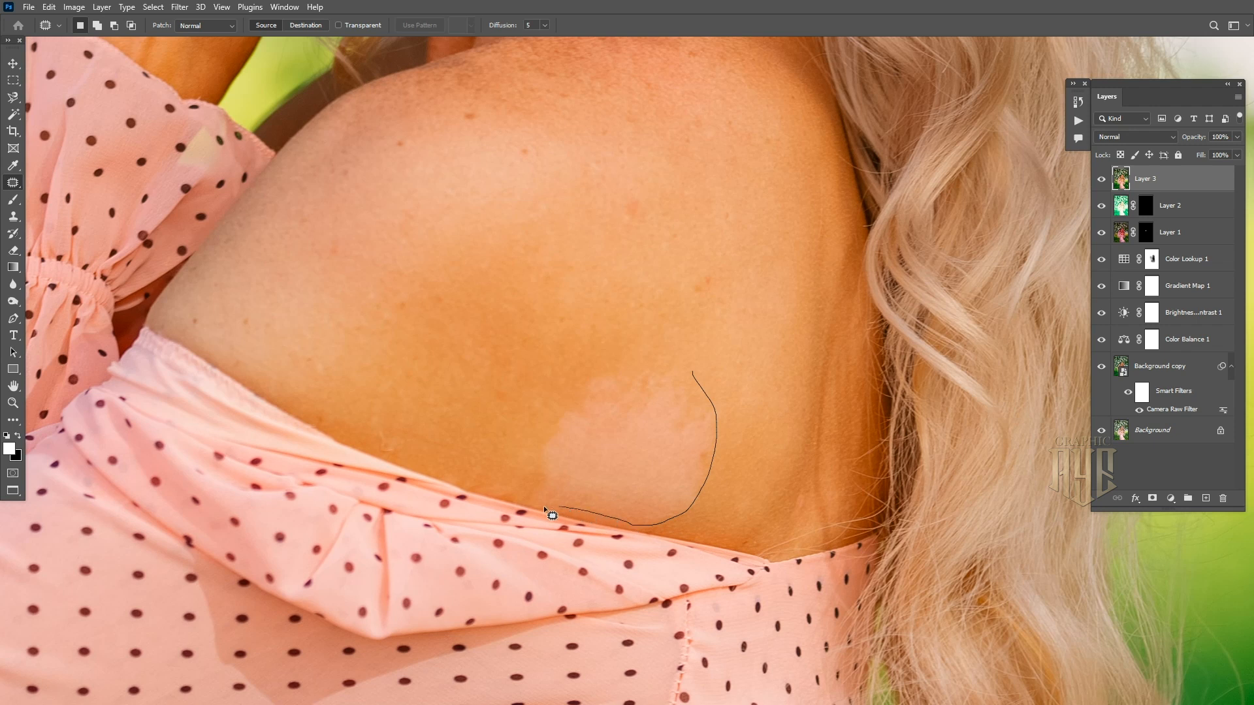
left_click_drag(559, 390, 600, 354)
left_click_drag(632, 433, 545, 269)
key("ctrl+d")
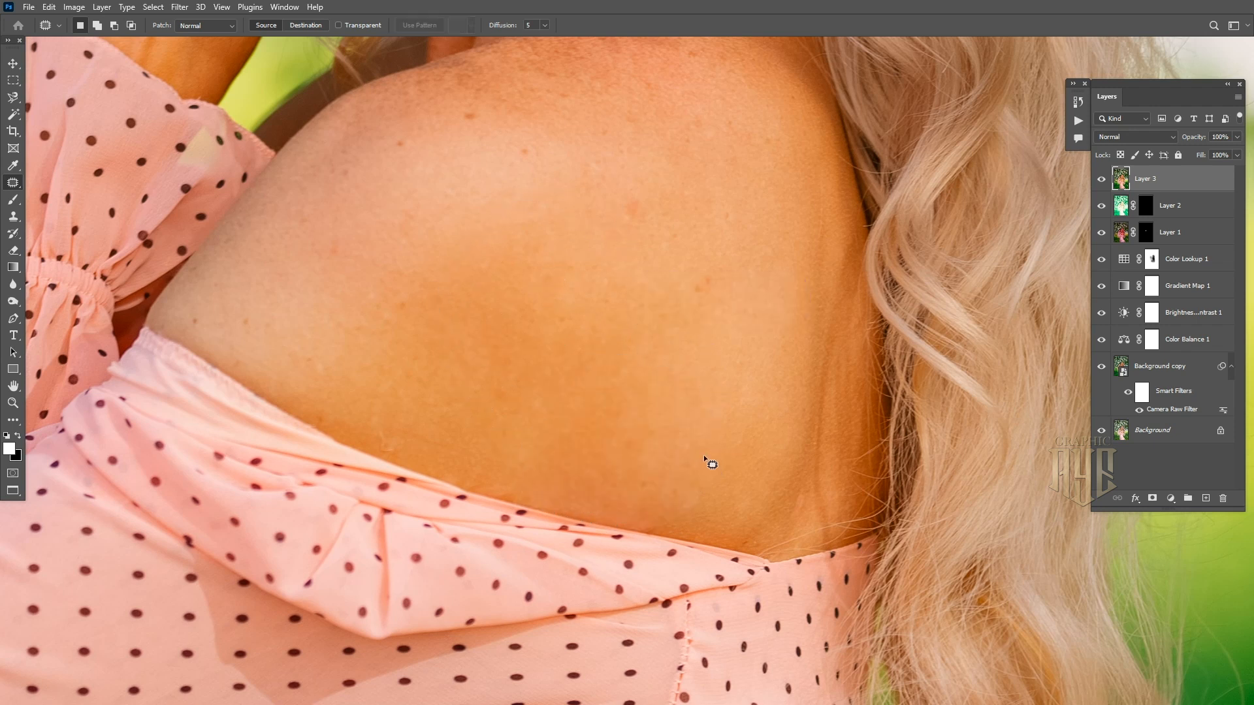
Patch the remaining uneven skin just above the dress edge and clear the selection.
mouse_move(661, 523)
left_mouse_down()
mouse_move(660, 450)
mouse_move(723, 370)
left_mouse_up()
key("ctrl+d")
left_click_drag(635, 270, 628, 421)
key("ctrl+d")
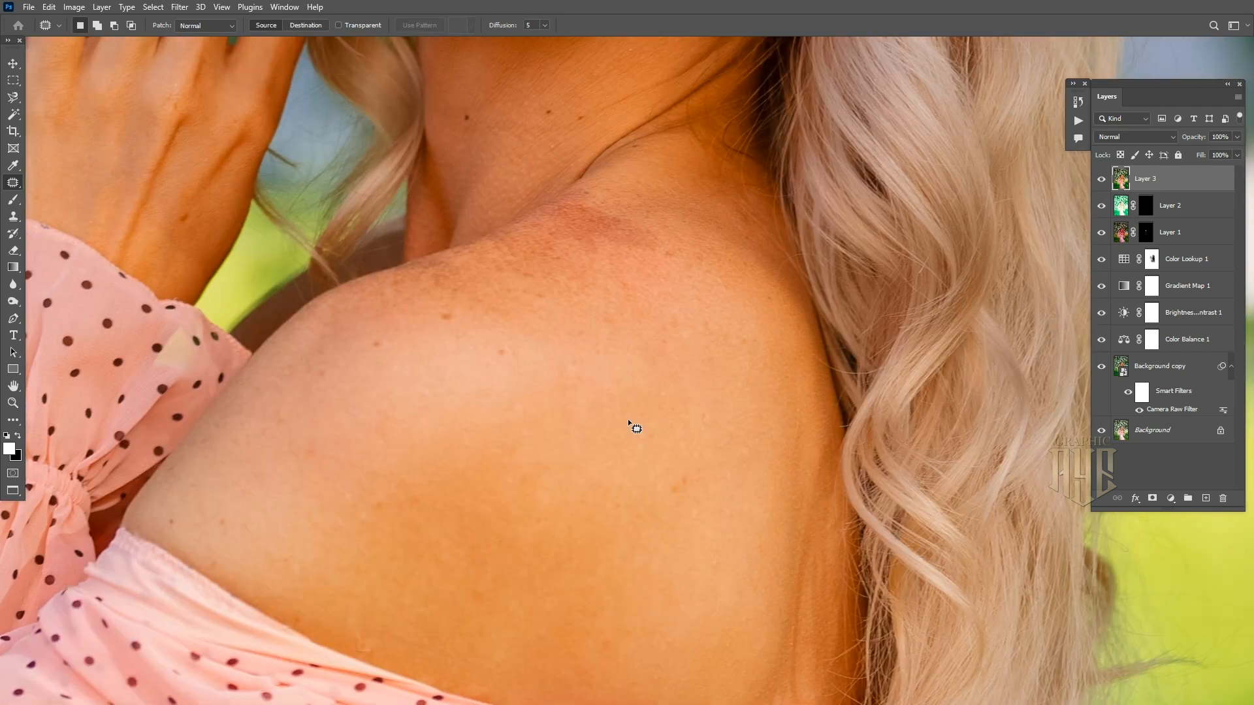
Clone clean skin over the reddish area at the top of the shoulder with the Clone Stamp at 31% opacity and flow.
left_click(13, 216)
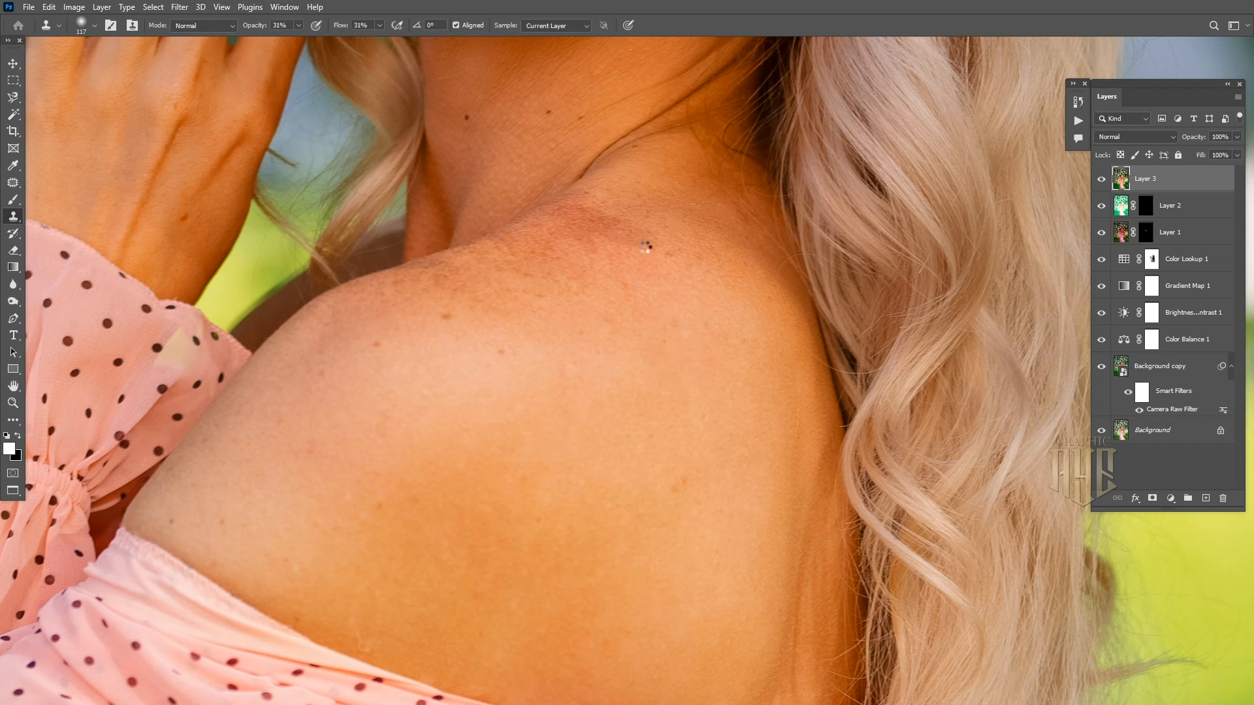
left_click(658, 318, "alt")
mouse_move(609, 233)
left_mouse_down()
mouse_move(553, 231)
mouse_move(630, 235)
mouse_move(652, 252)
mouse_move(585, 224)
left_mouse_up()
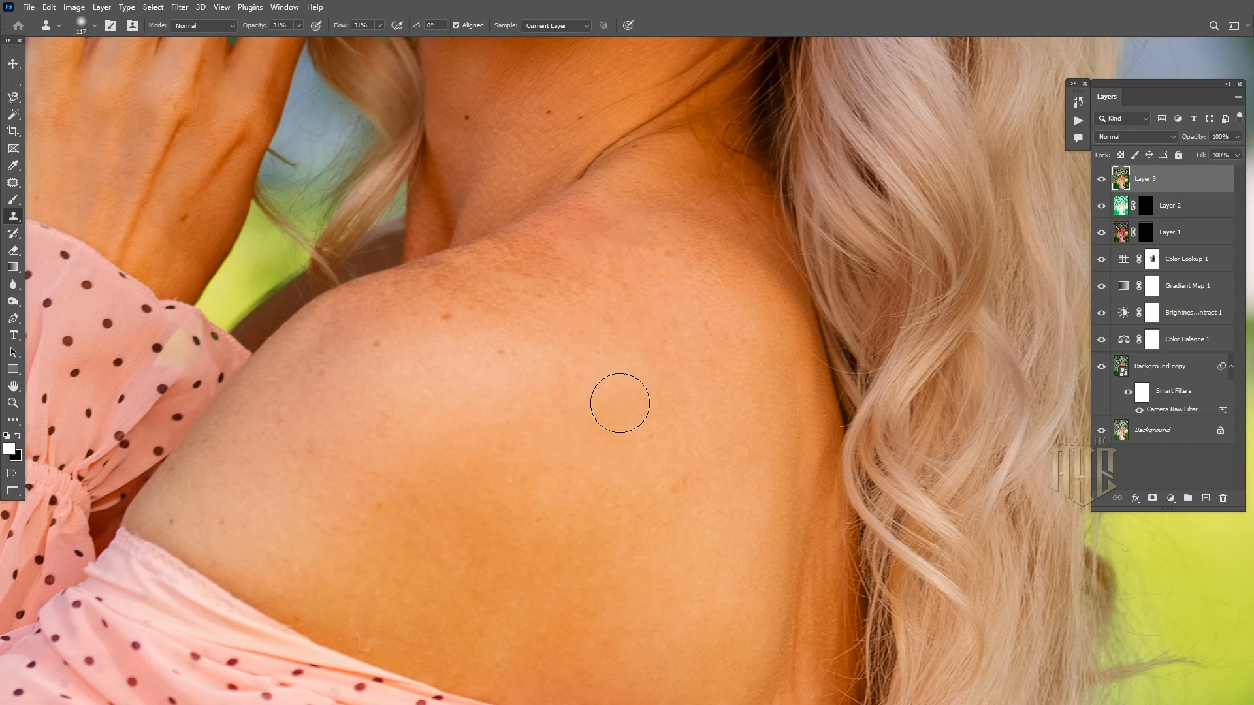
left_click(646, 366, "alt")
mouse_move(623, 320)
left_mouse_down()
mouse_move(577, 286)
mouse_move(425, 296)
mouse_move(540, 302)
mouse_move(641, 224)
mouse_move(456, 283)
mouse_move(738, 298)
mouse_move(697, 199)
left_mouse_up()
left_click_drag(609, 409, 613, 293)
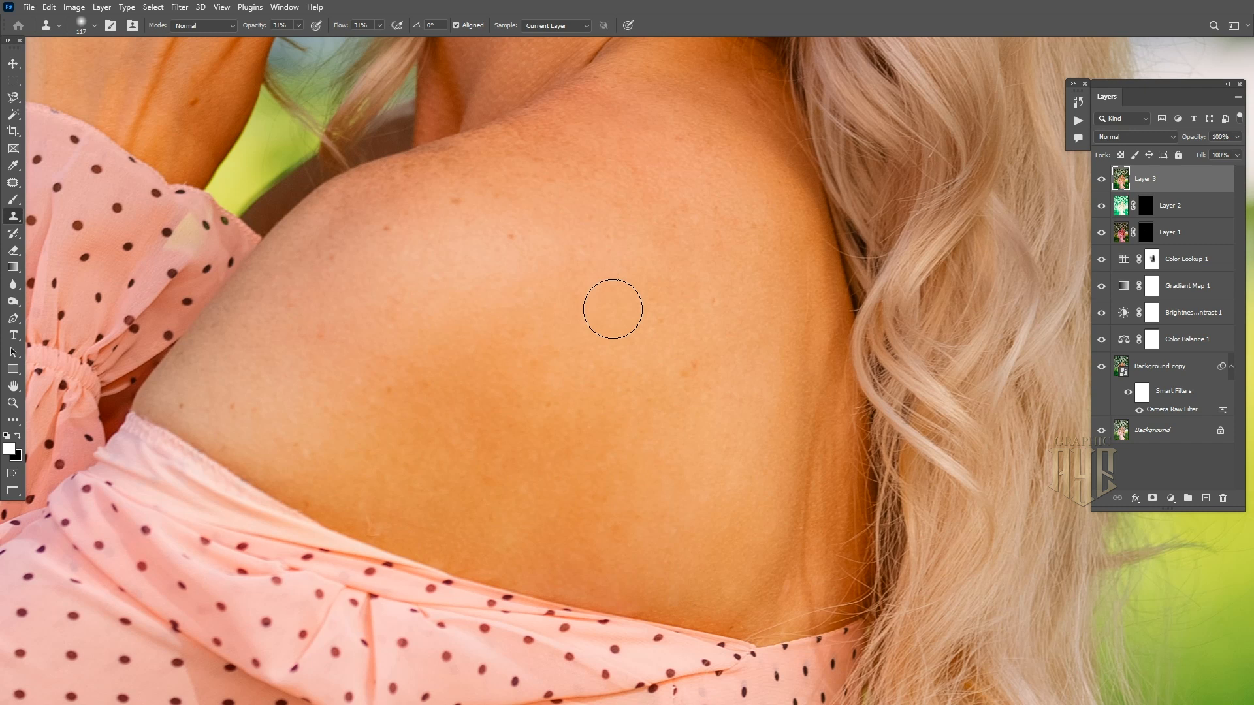
Patch the uneven skin at the base of the neck with smoother skin from just below it.
left_click(13, 183)
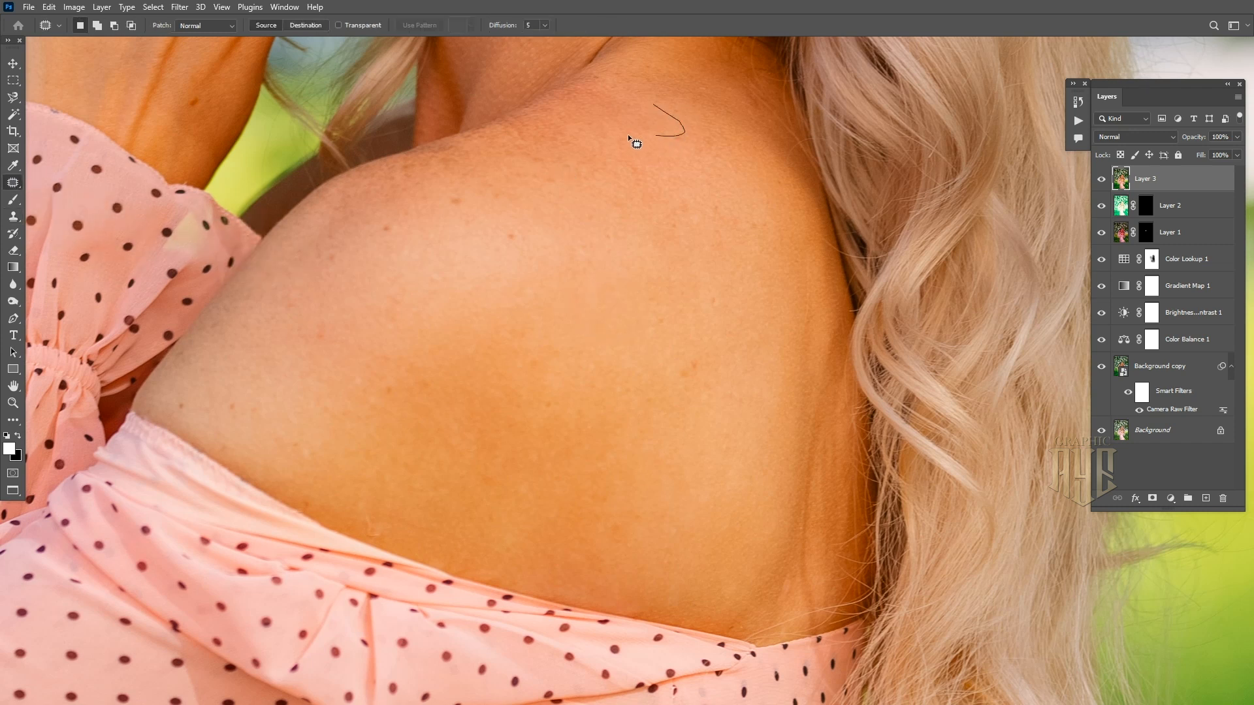
left_click_drag(595, 90, 653, 103)
left_click_drag(640, 117, 658, 190)
key("ctrl+d")
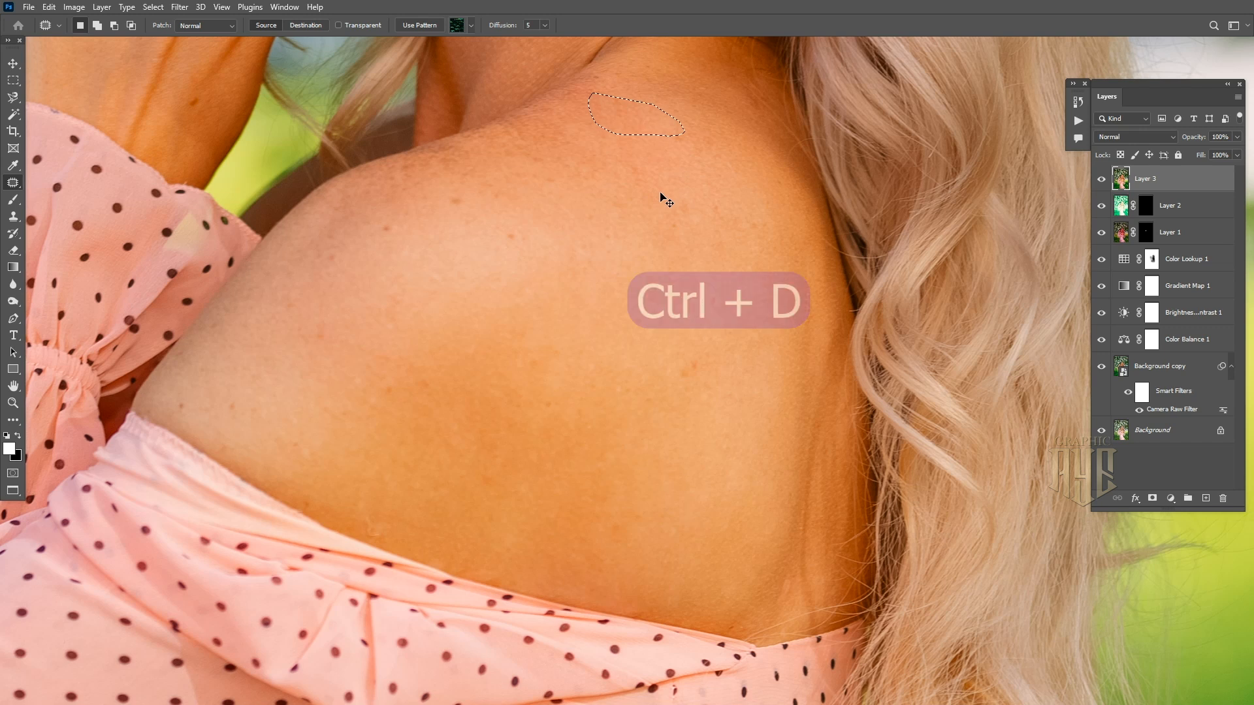
left_click_drag(670, 240, 663, 210)
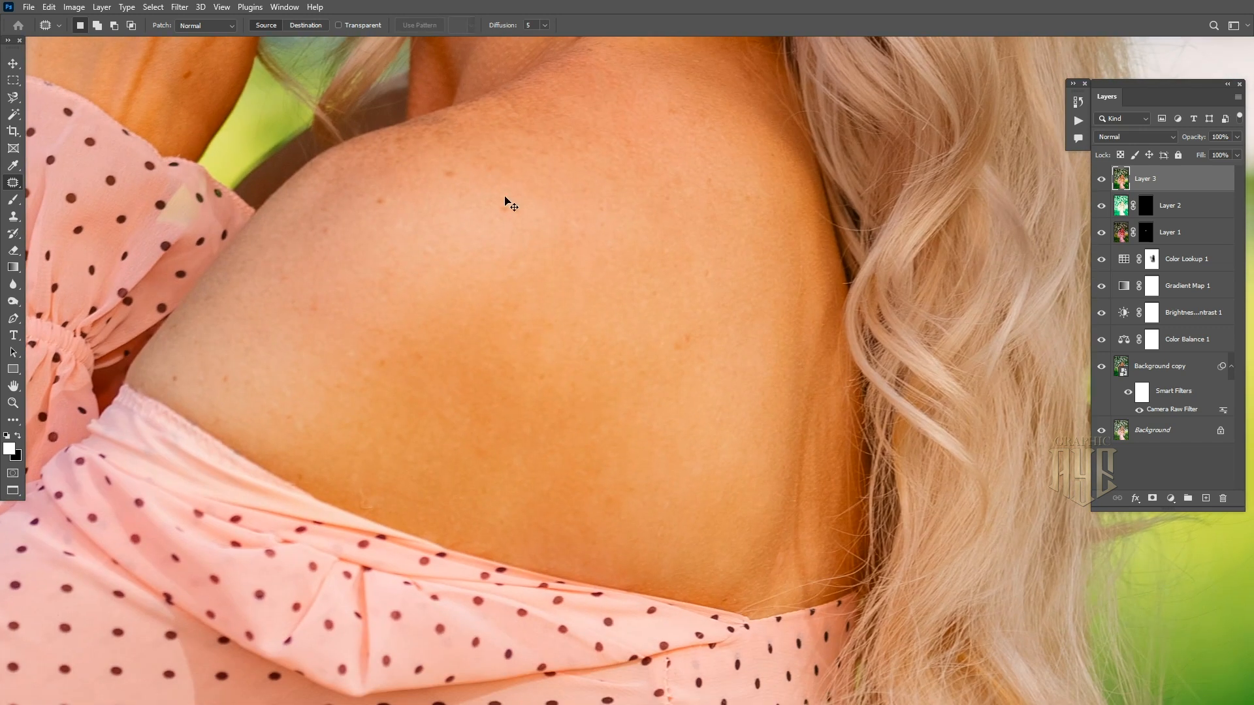
Lasso the darker orange skin area on the back of the shoulder, down to the dress edge.
scroll(506, 201, "down", 4)
mouse_move(605, 355)
left_mouse_down()
mouse_move(600, 478)
mouse_move(614, 396)
left_mouse_up()
left_click(11, 97)
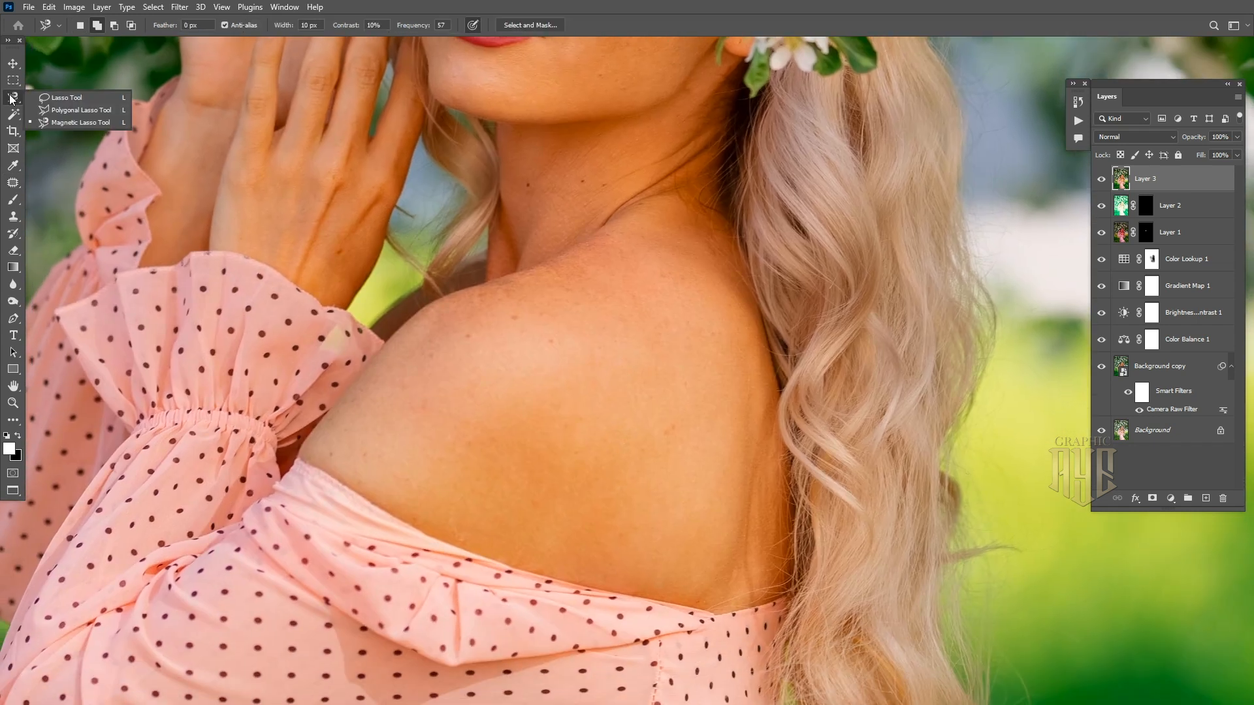
left_click(49, 98)
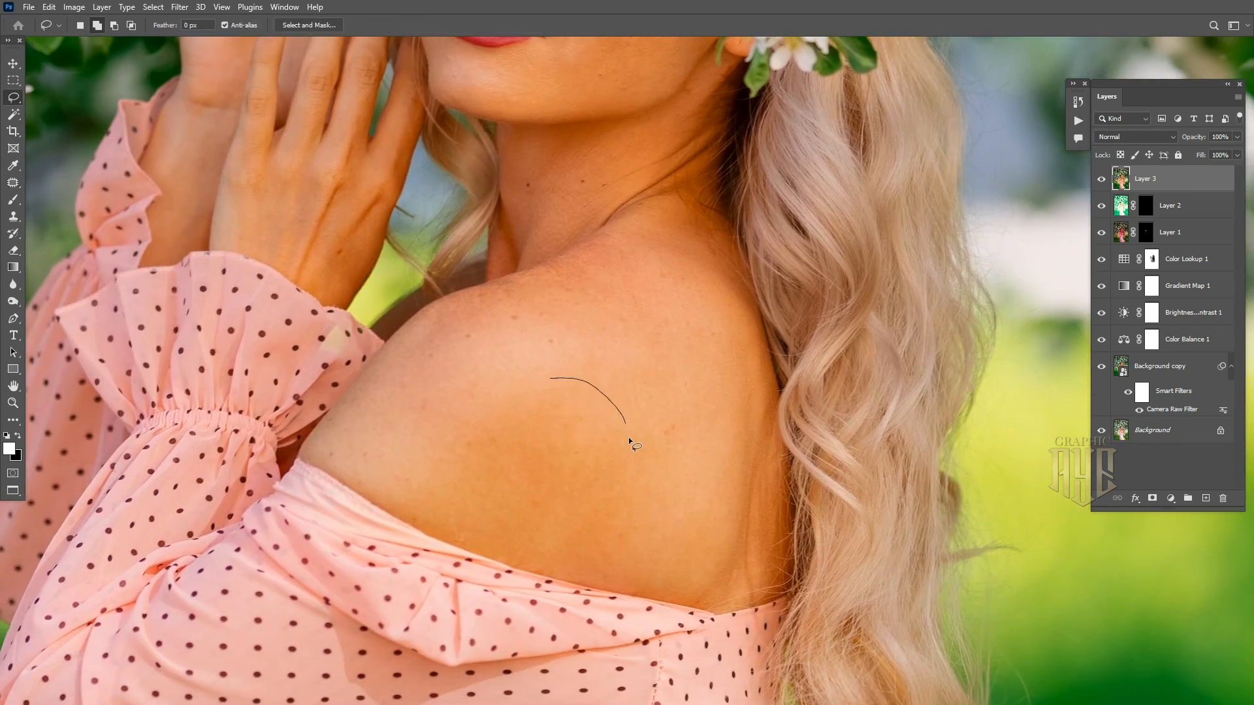
left_click_drag(631, 476, 636, 556)
left_click_drag(536, 396, 541, 390)
left_click_drag(701, 617, 612, 579)
mouse_move(516, 413)
left_mouse_down()
mouse_move(585, 381)
mouse_move(585, 423)
mouse_move(529, 438)
mouse_move(520, 400)
left_mouse_up()
Feather the shoulder selection by 40 pixels.
left_click(153, 7)
mouse_move(223, 205)
left_click(314, 255)
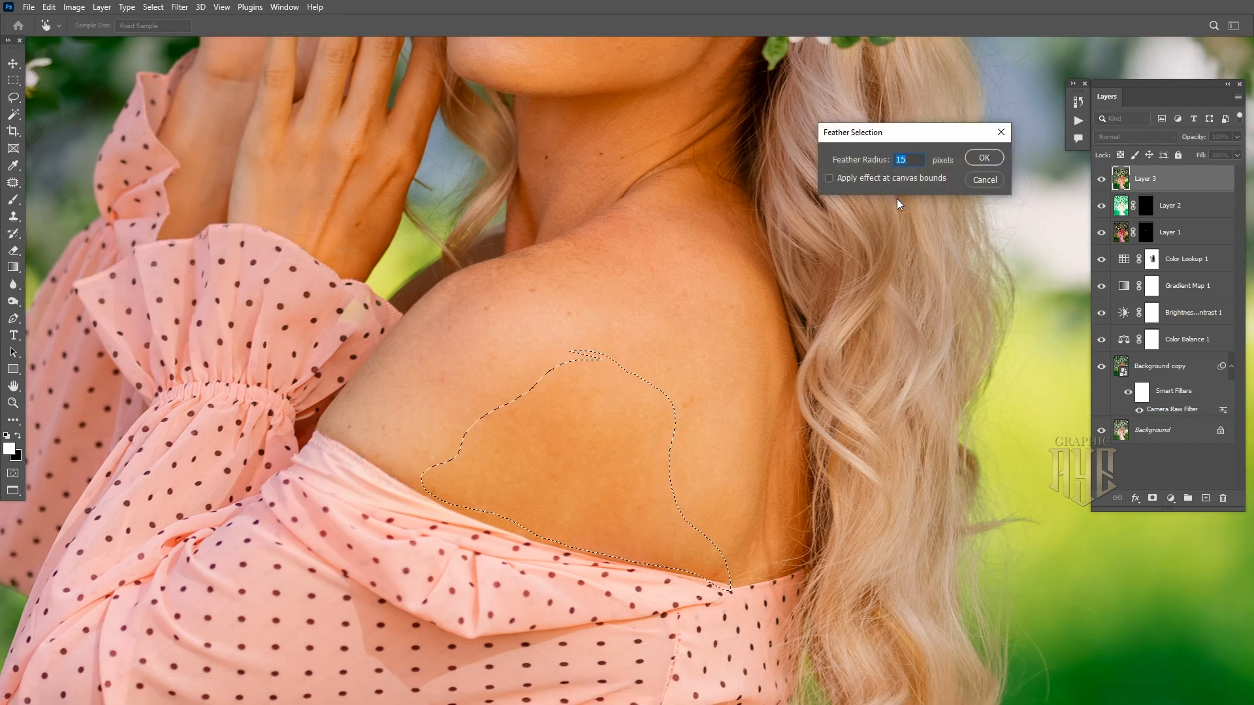
type("40")
left_click(980, 157)
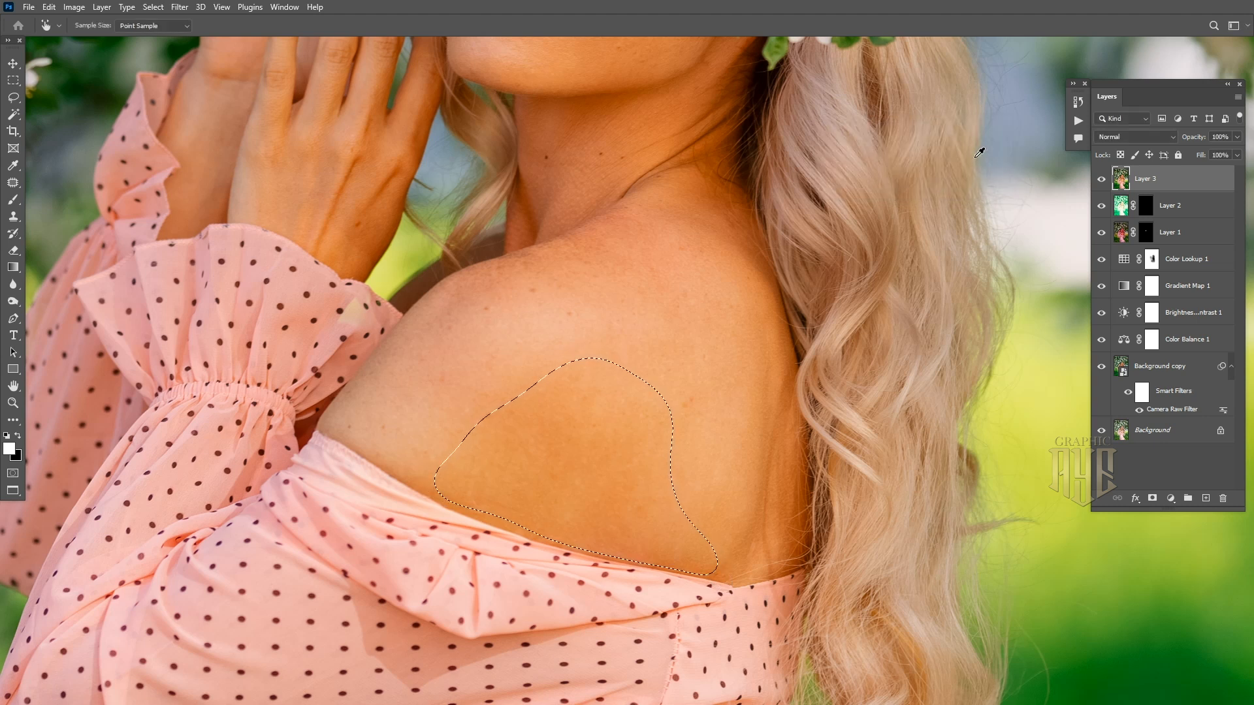
Apply Hue/Saturation to the selected skin with hue -3 and saturation -30.
left_click(74, 7)
mouse_move(95, 43)
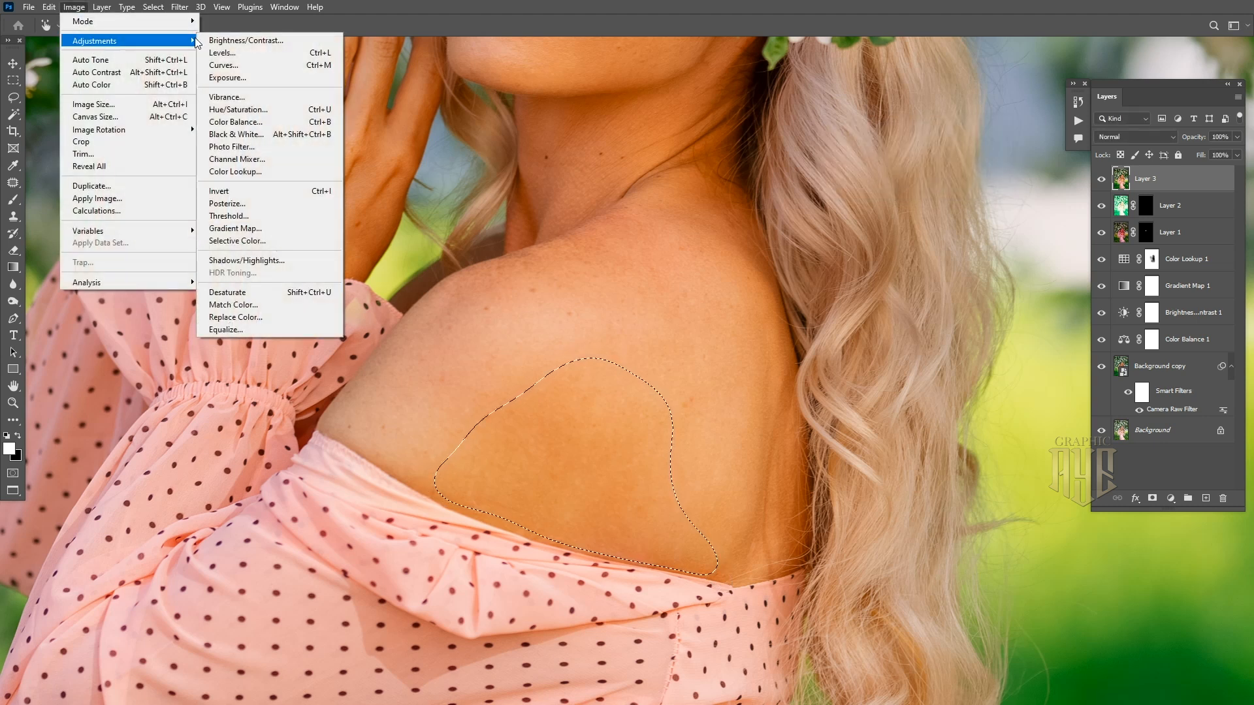
left_click(264, 109)
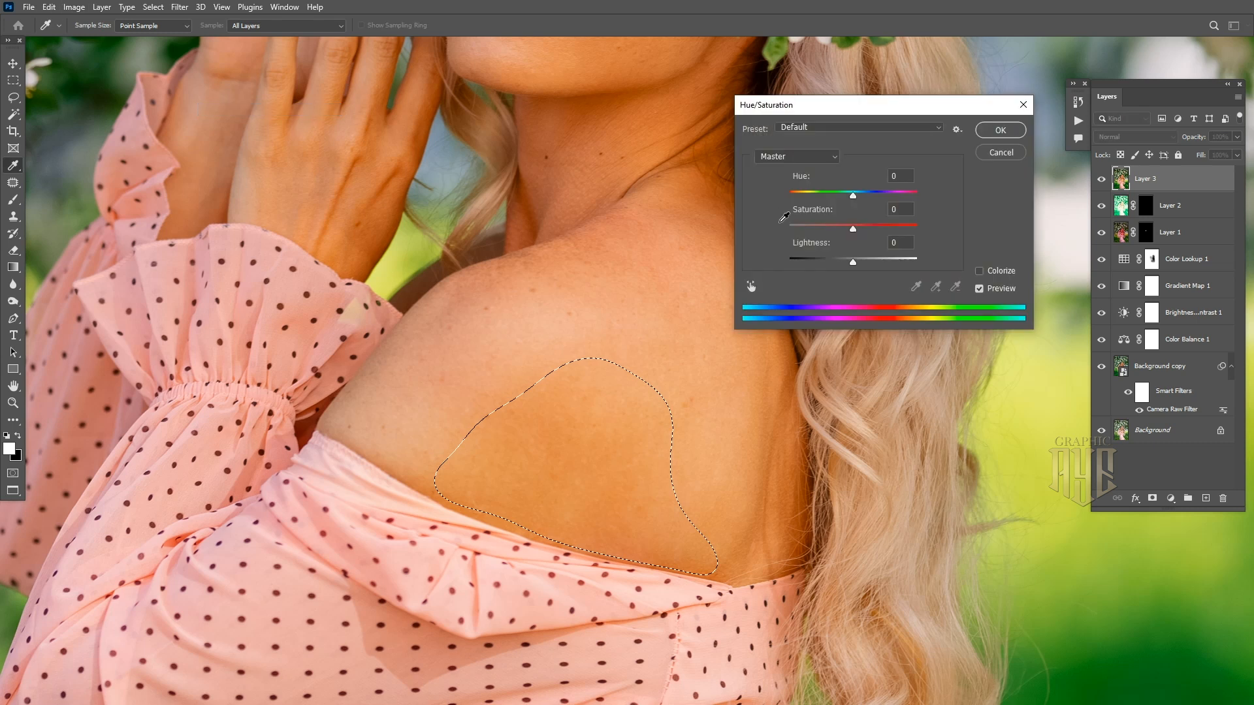
left_click_drag(852, 228, 836, 229)
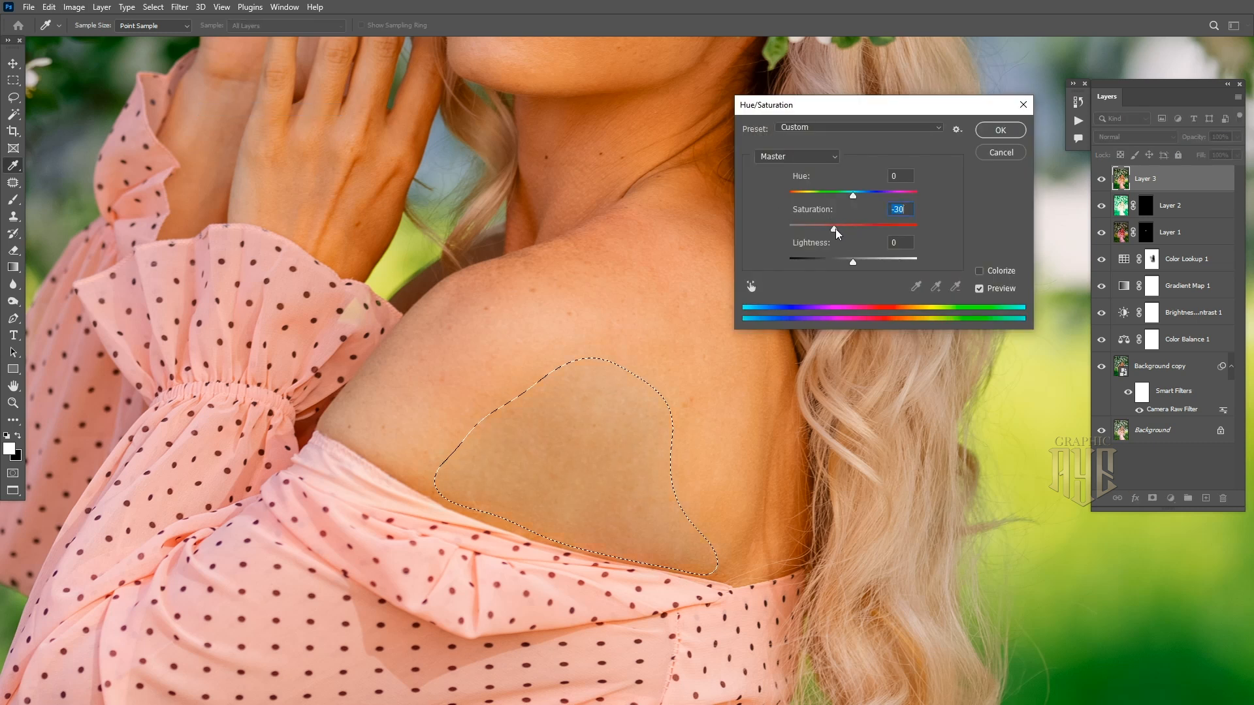
left_click(860, 195)
left_click(852, 195)
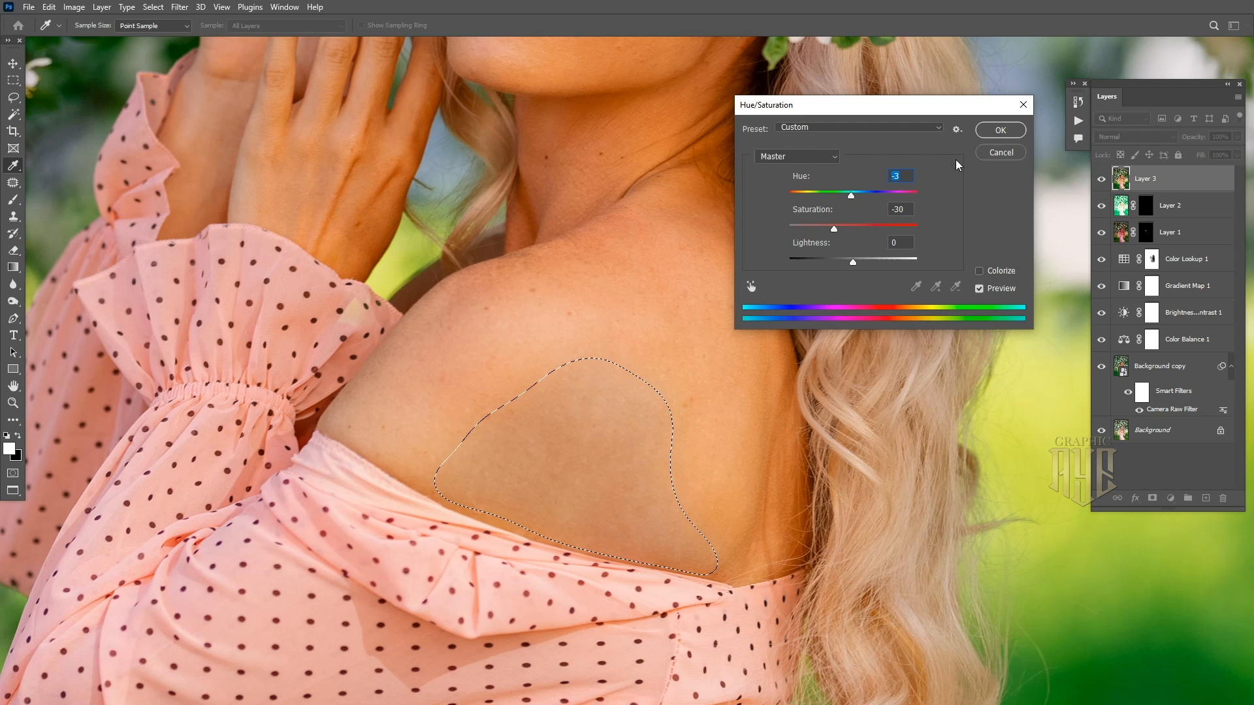
left_click(999, 130)
Apply Color Balance to the selected skin's midtones, shifting them toward yellow at about -8 and slightly toward red.
key("ctrl+minus")
left_click(74, 7)
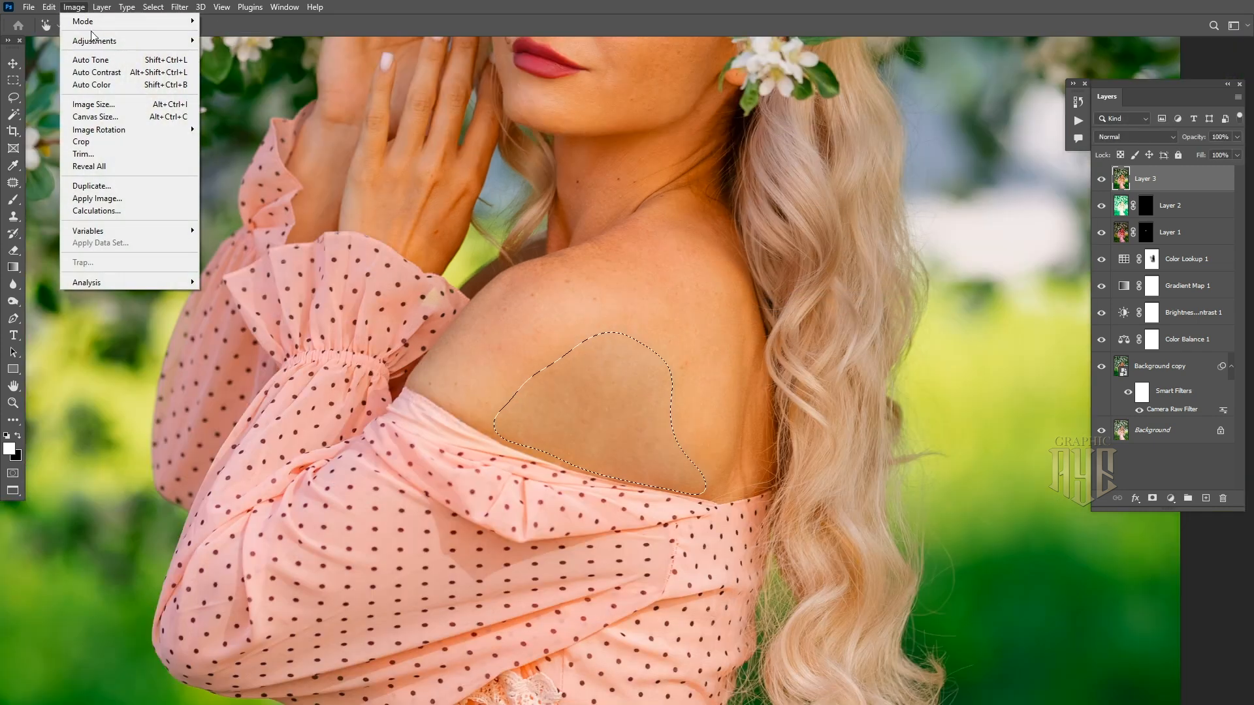
mouse_move(130, 41)
left_click(269, 121)
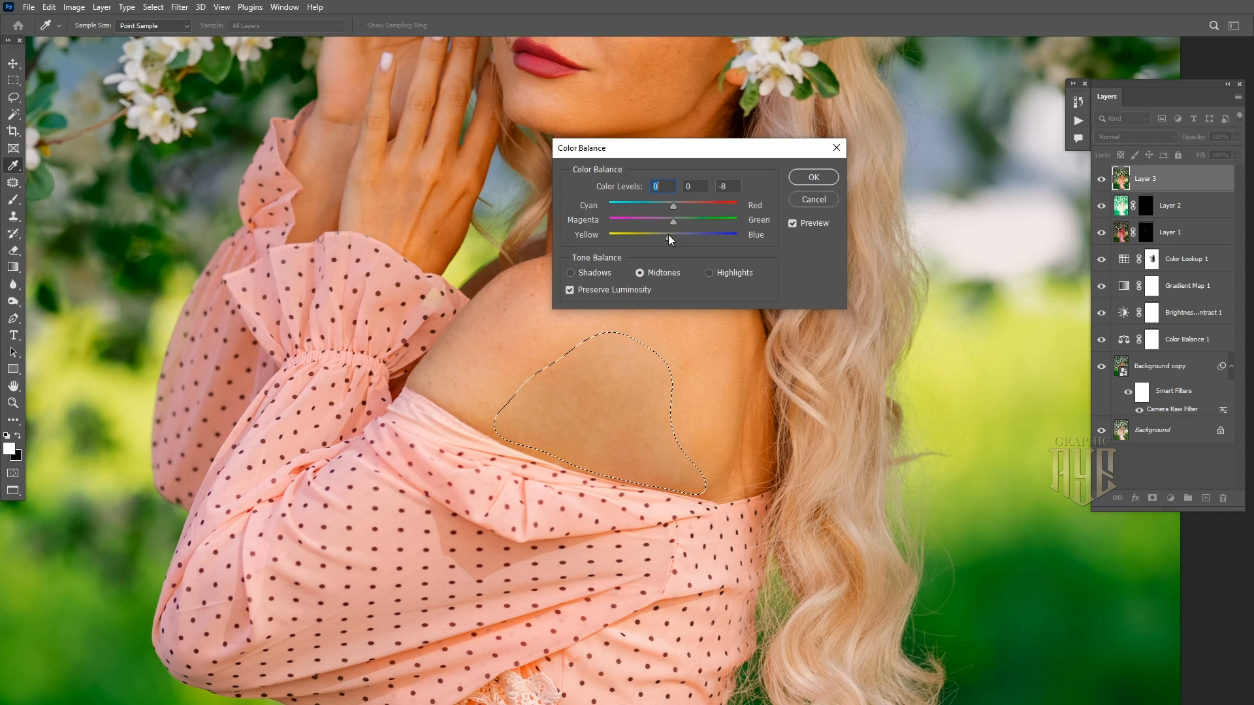
left_click(668, 234)
left_click_drag(675, 205, 677, 205)
left_click(811, 177)
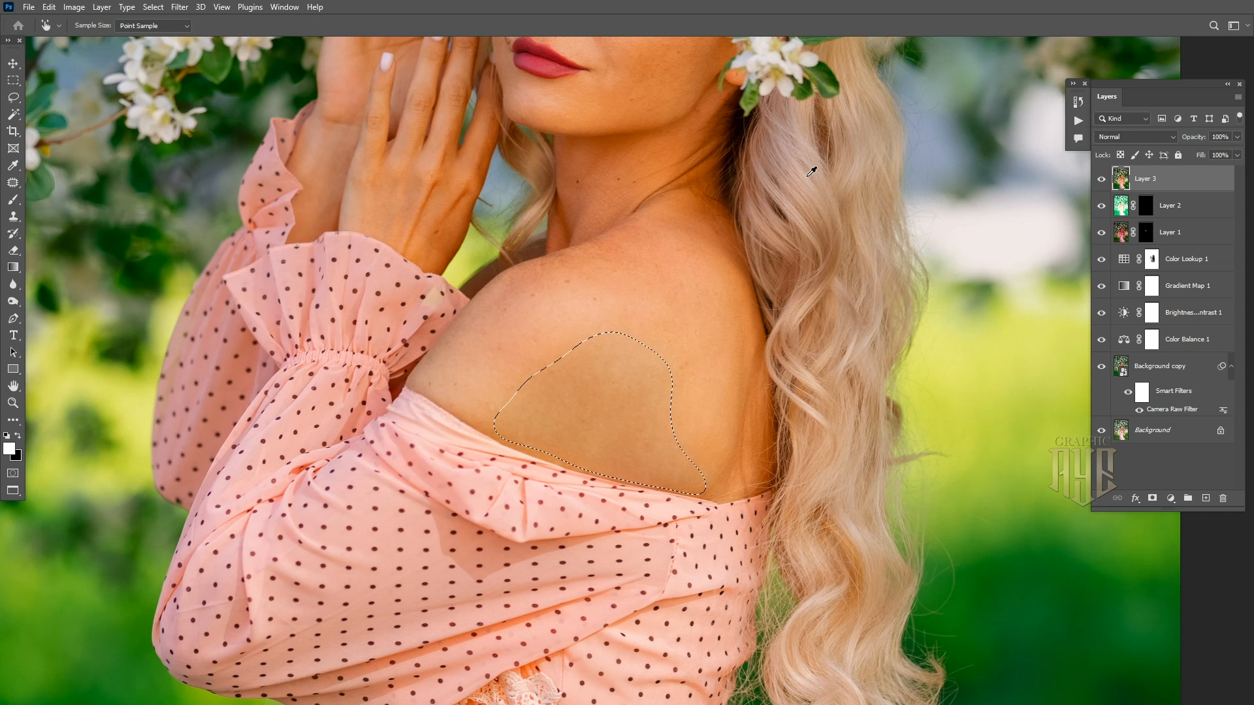
Brighten the selected skin with Levels by setting the midtone input to 1.09.
left_click(74, 7)
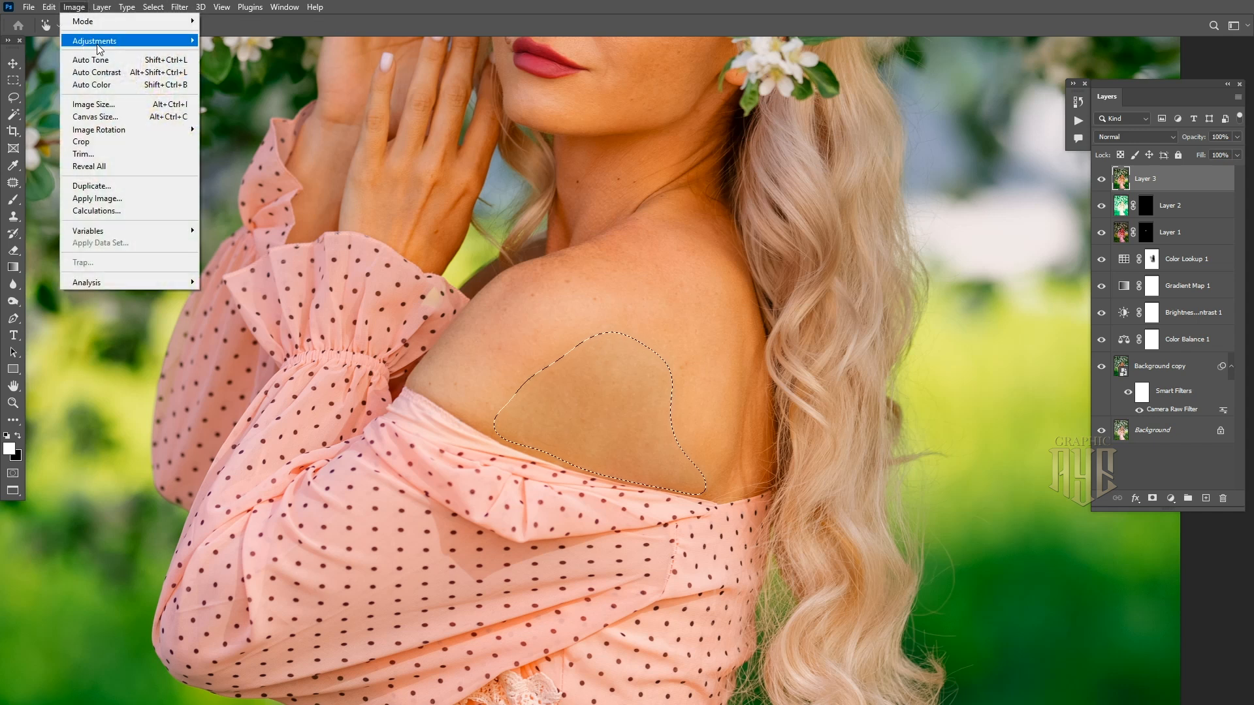
mouse_move(98, 42)
left_click(264, 53)
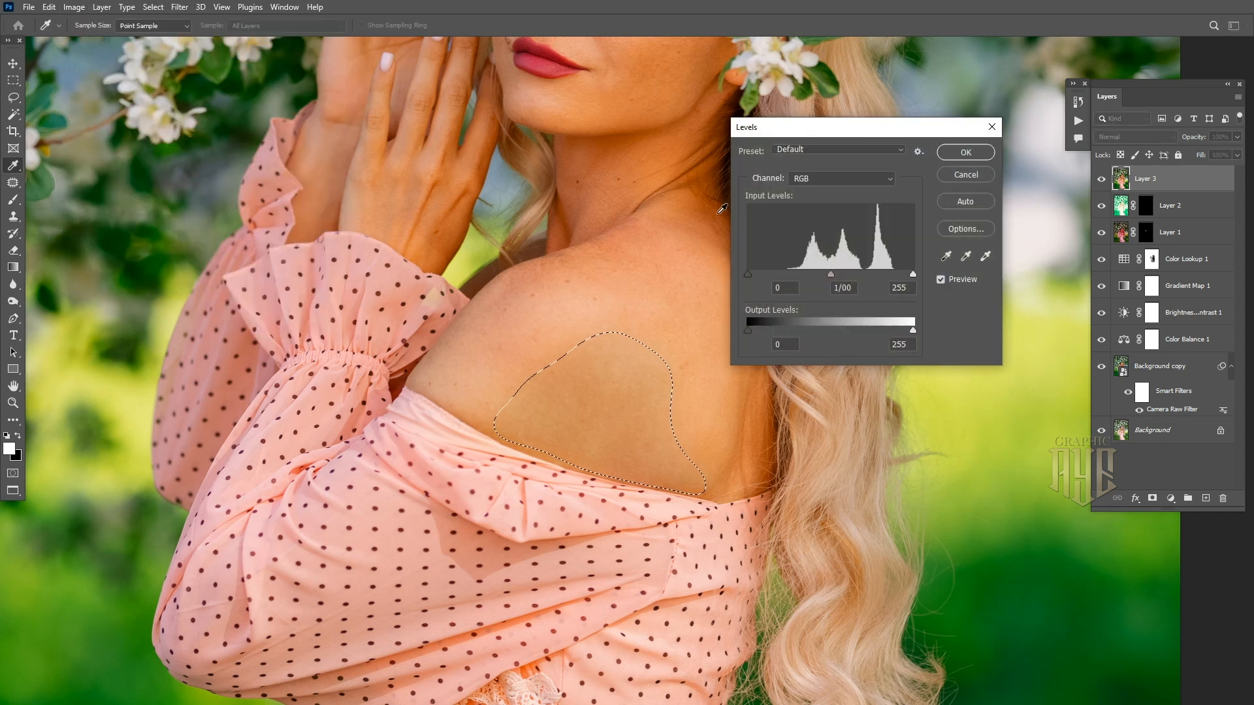
left_click_drag(831, 275, 834, 275)
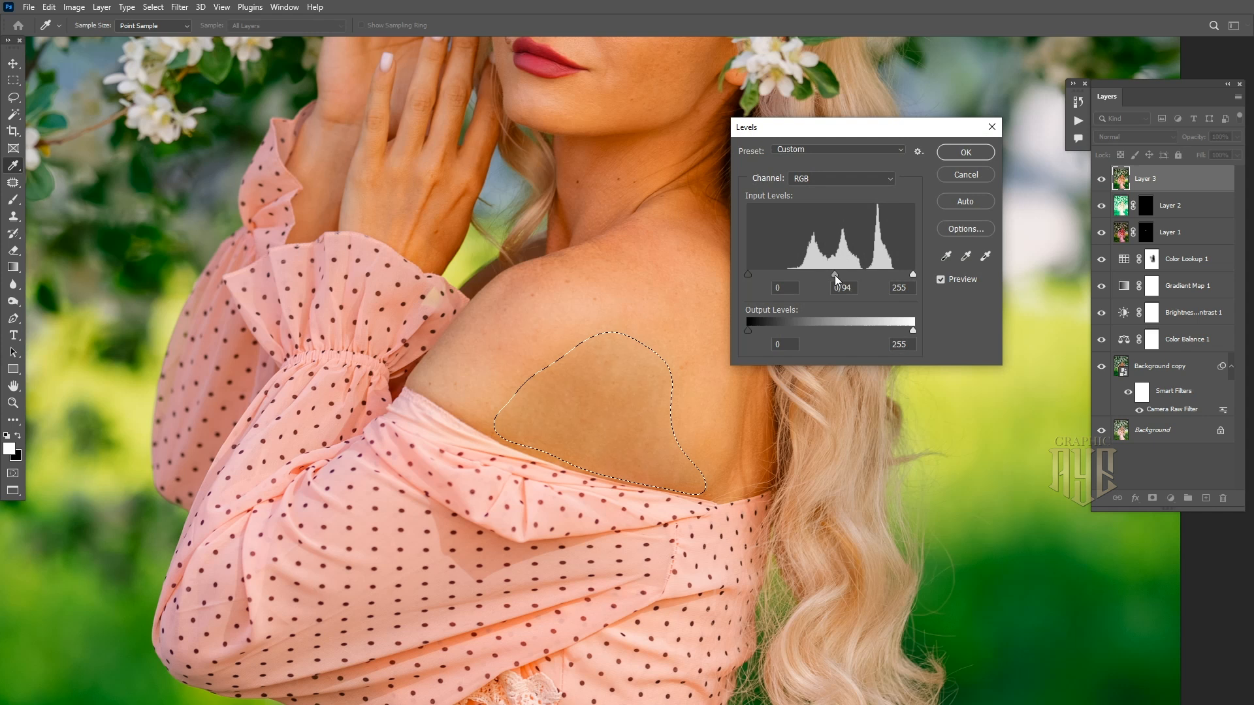
left_click_drag(828, 275, 826, 275)
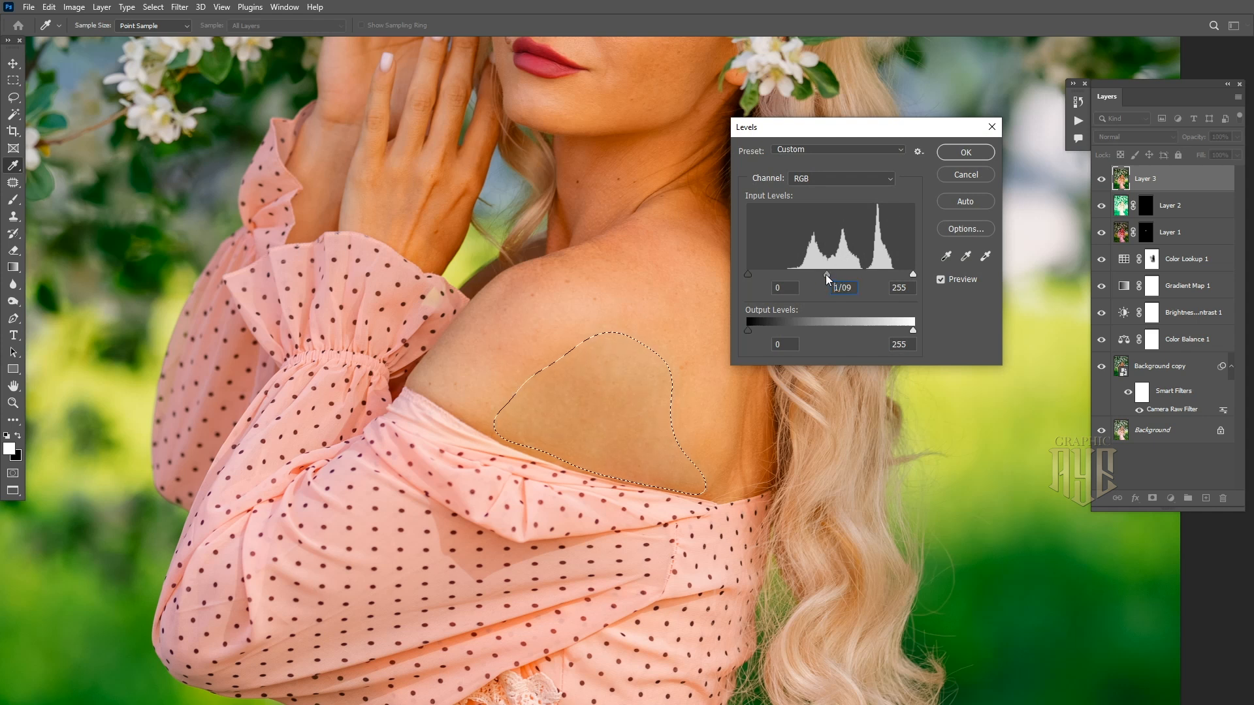
left_click(965, 152)
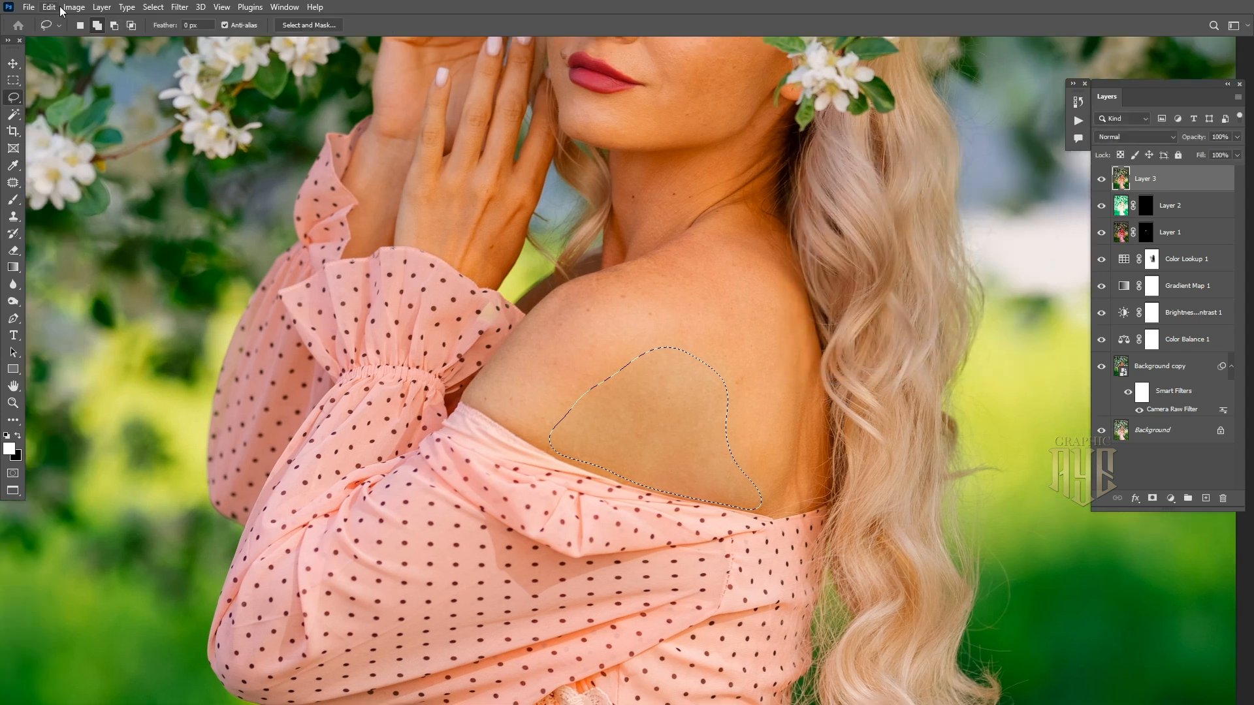
Apply Hue/Saturation to the Reds of the selected shoulder skin with hue -2 and saturation +14.
left_click(73, 7)
mouse_move(163, 41)
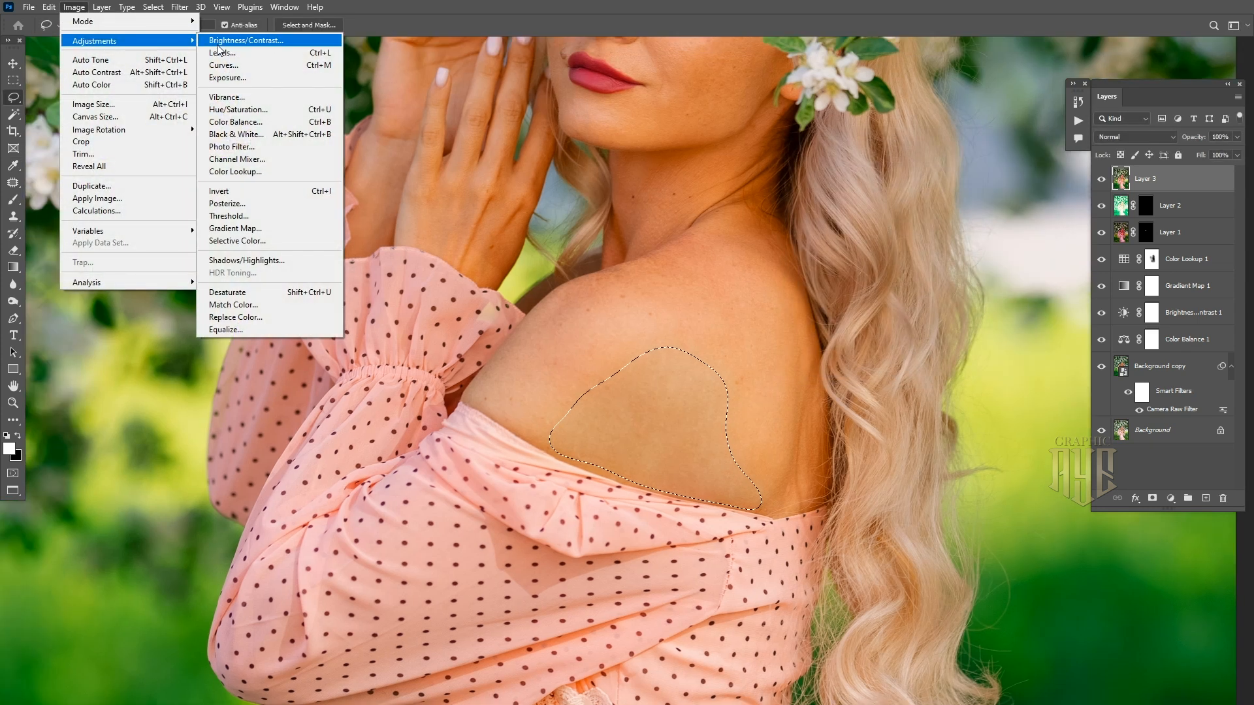
left_click(238, 111)
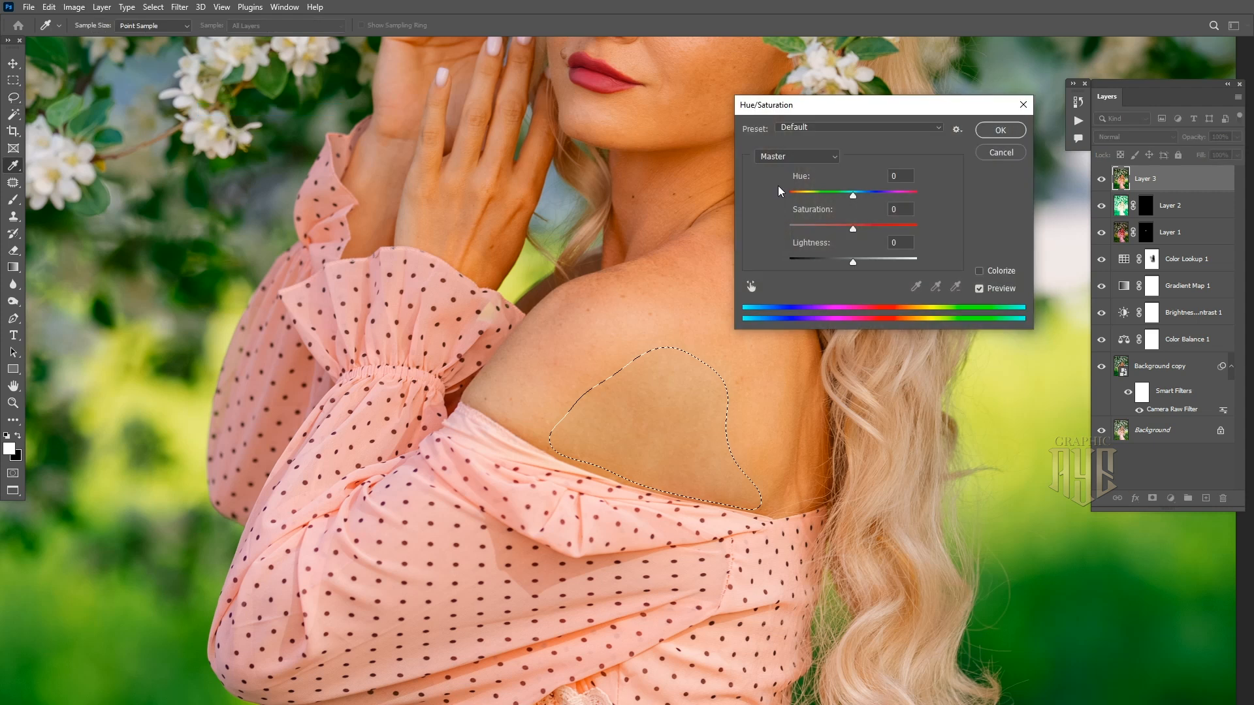
left_click_drag(853, 196, 852, 196)
left_click(827, 157)
left_click(767, 180)
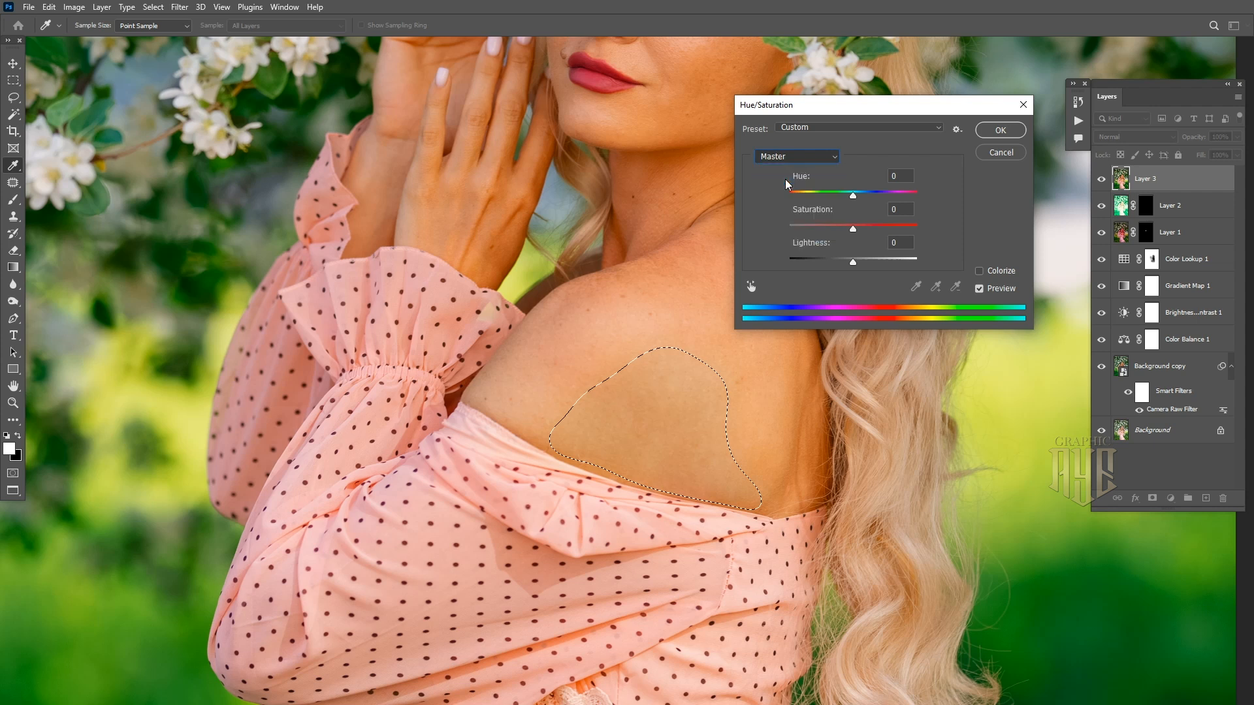
left_click_drag(852, 196, 858, 199)
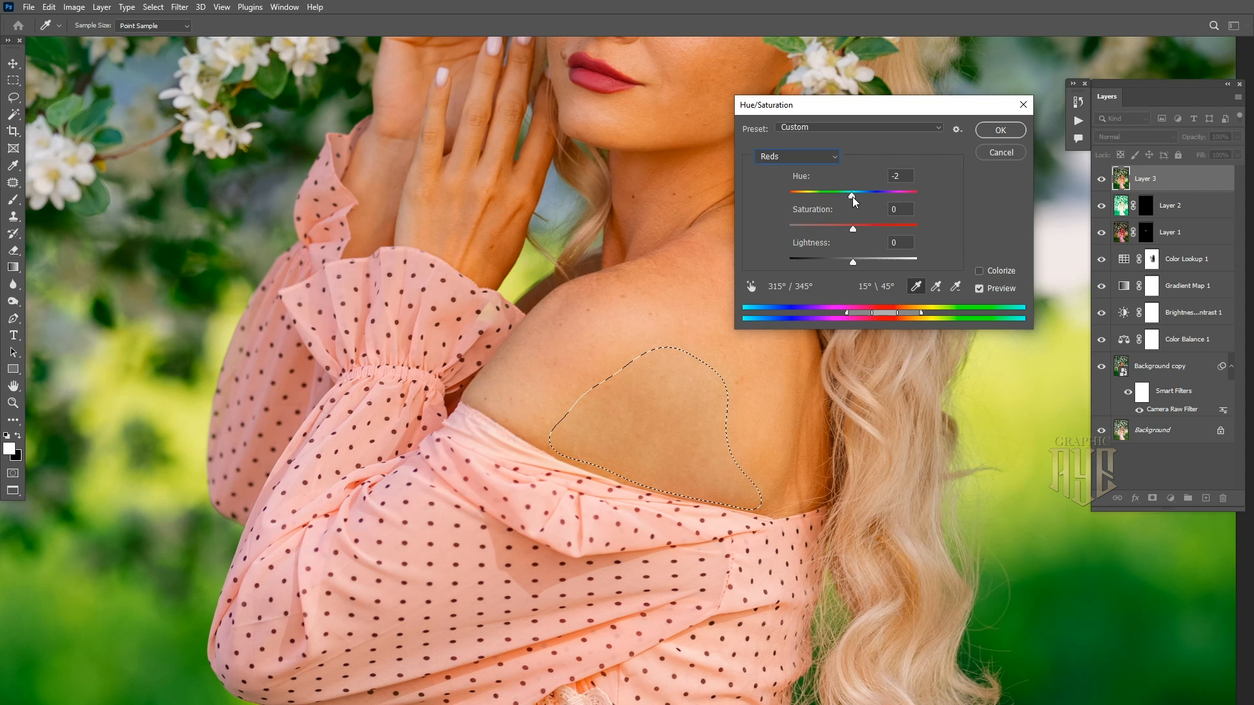
left_click_drag(853, 201, 865, 236)
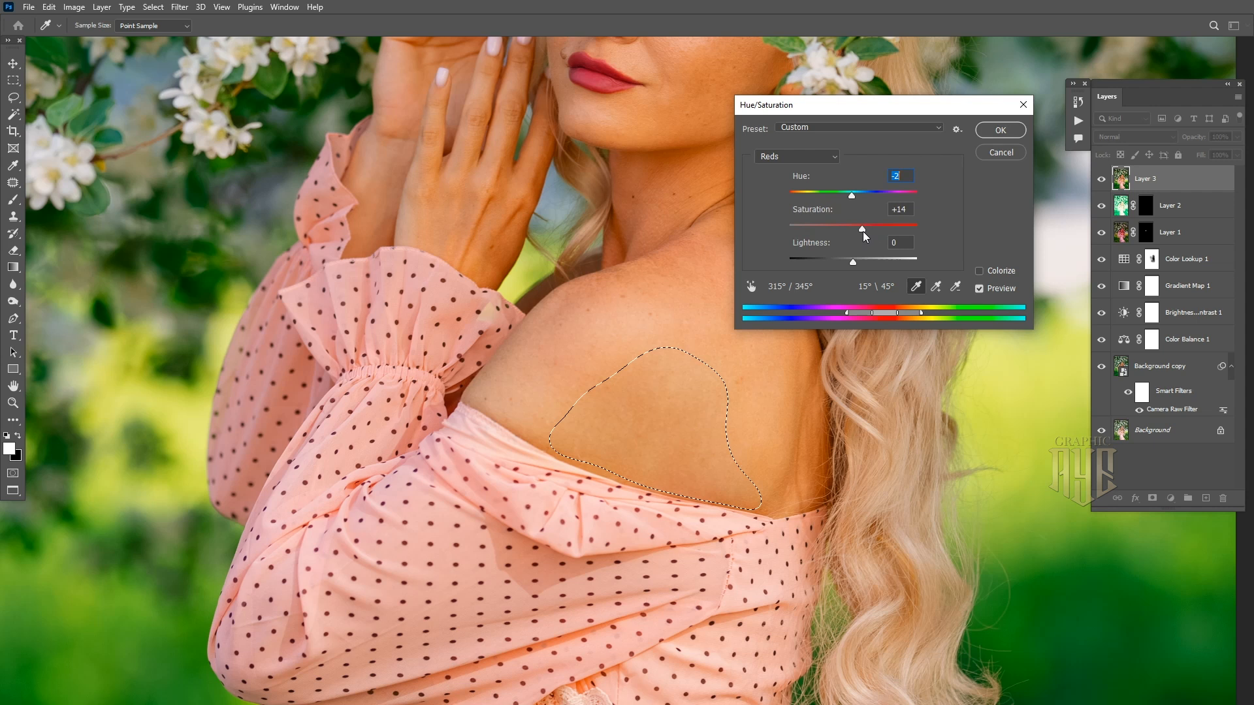
left_click(1000, 130)
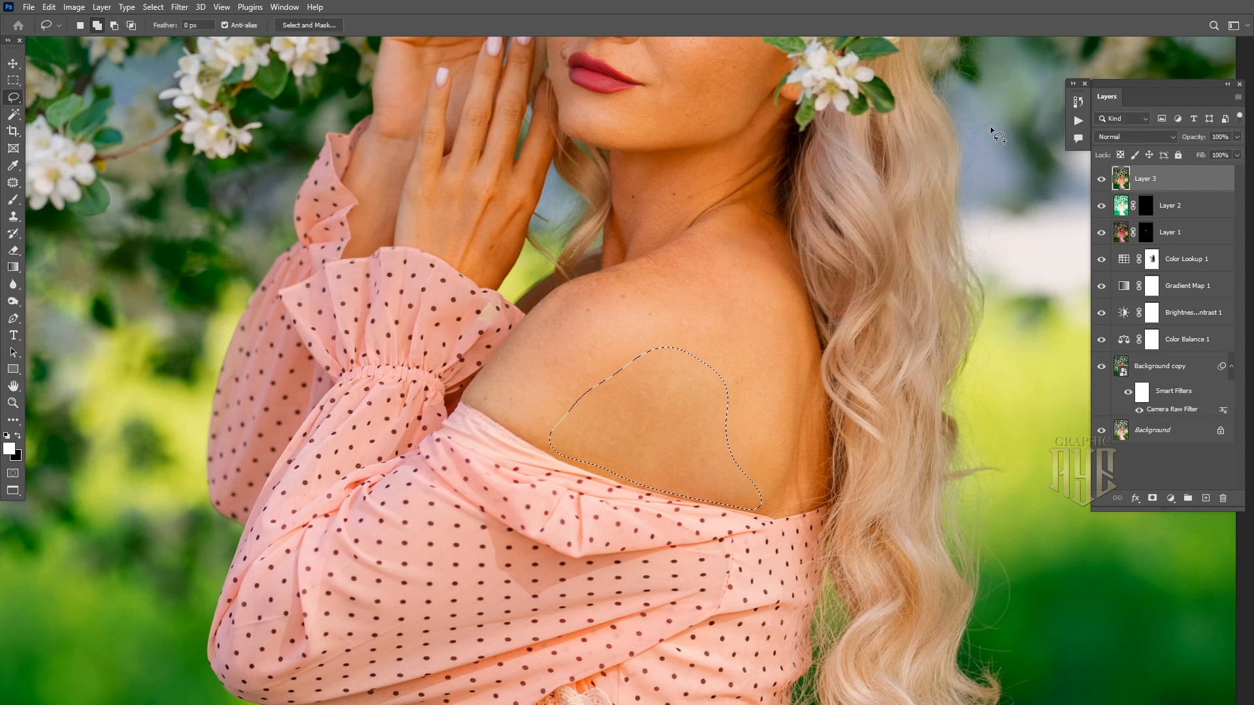
Deselect the shoulder skin and hide and show Layer 3 to compare the retouching before and after.
key("ctrl+d")
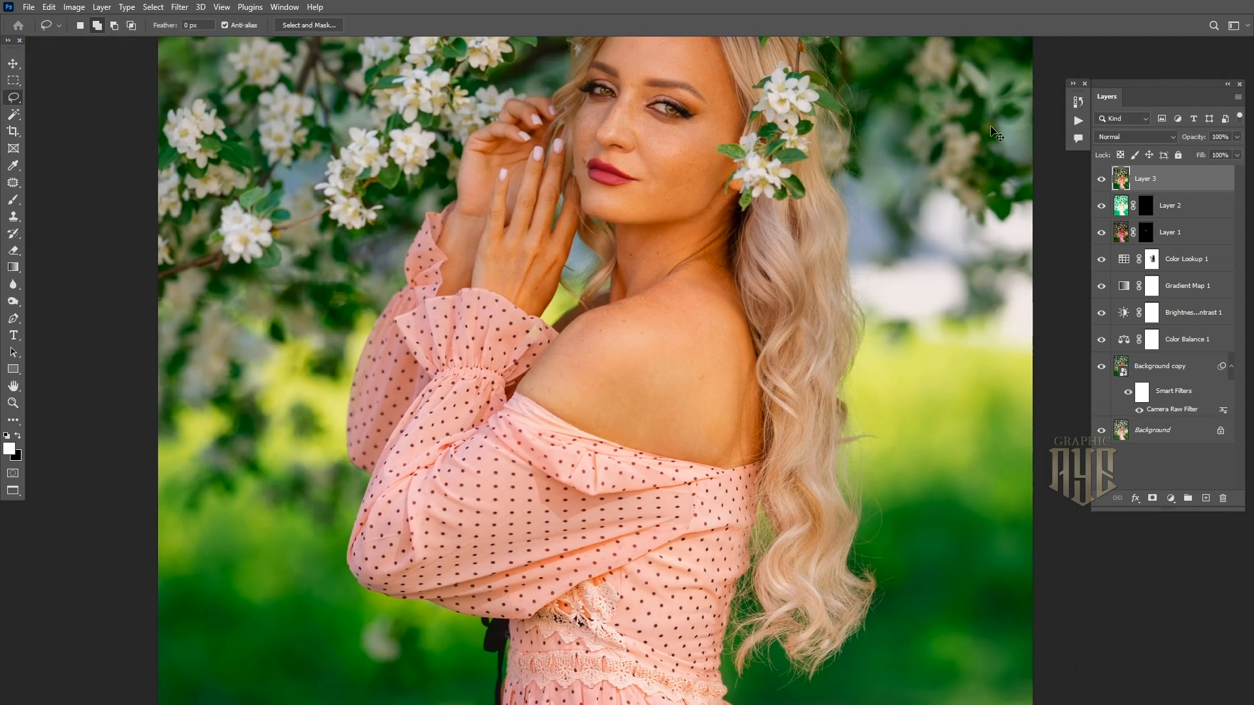
left_click(1101, 179)
left_click(1099, 180)
left_click_drag(757, 207, 718, 297)
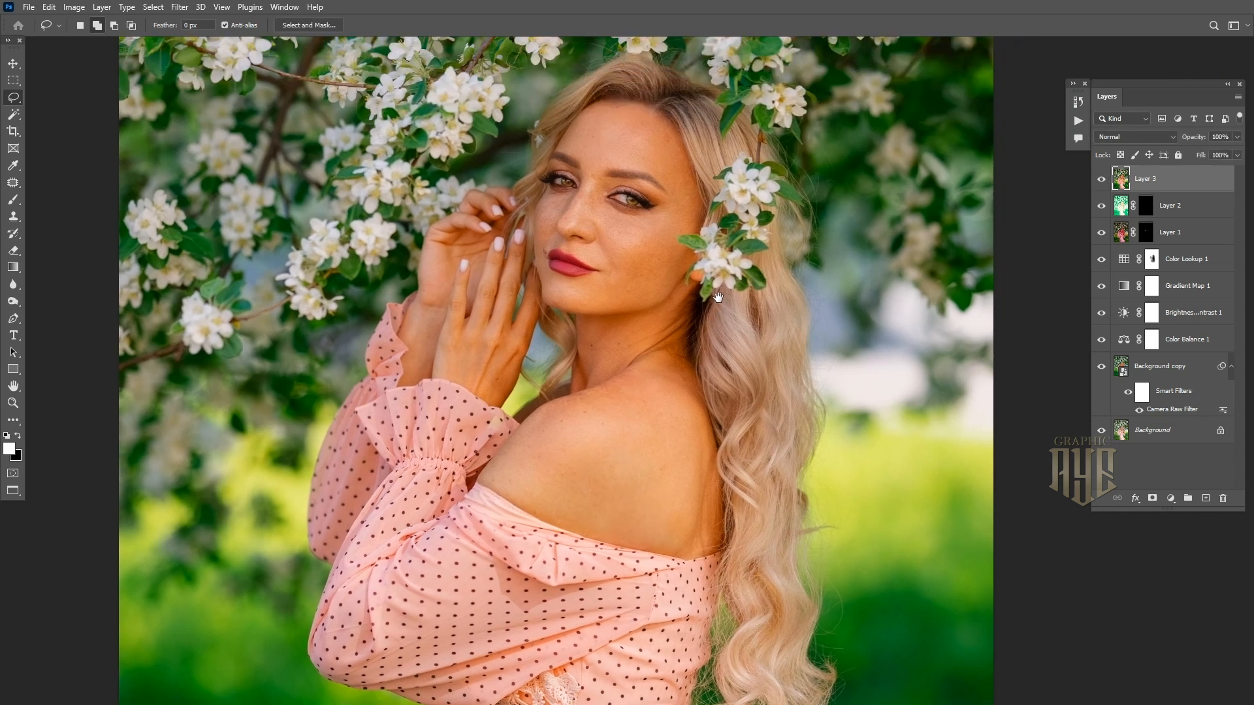
key("ctrl+0")
Duplicate Layer 3 twice, hide the upper copy and make the lower copy active.
left_click_drag(1197, 178, 1203, 493)
left_click_drag(1199, 180, 1206, 495)
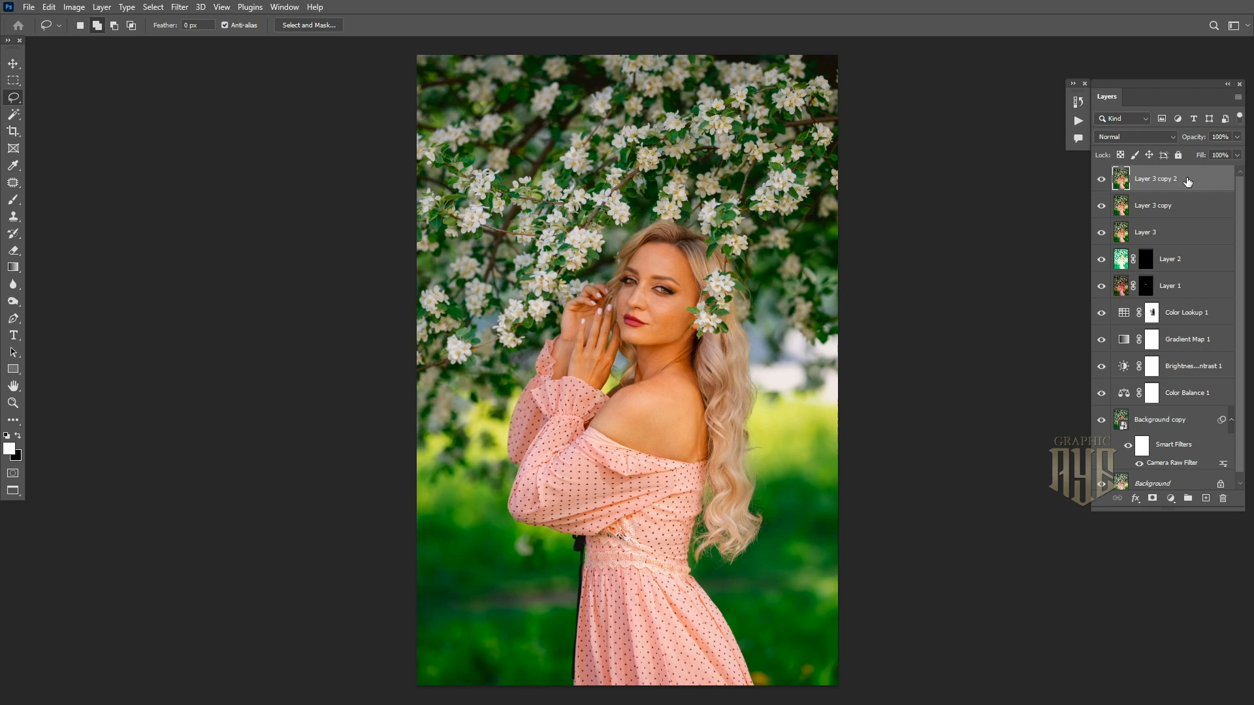
left_click(1101, 181)
left_click(1141, 211)
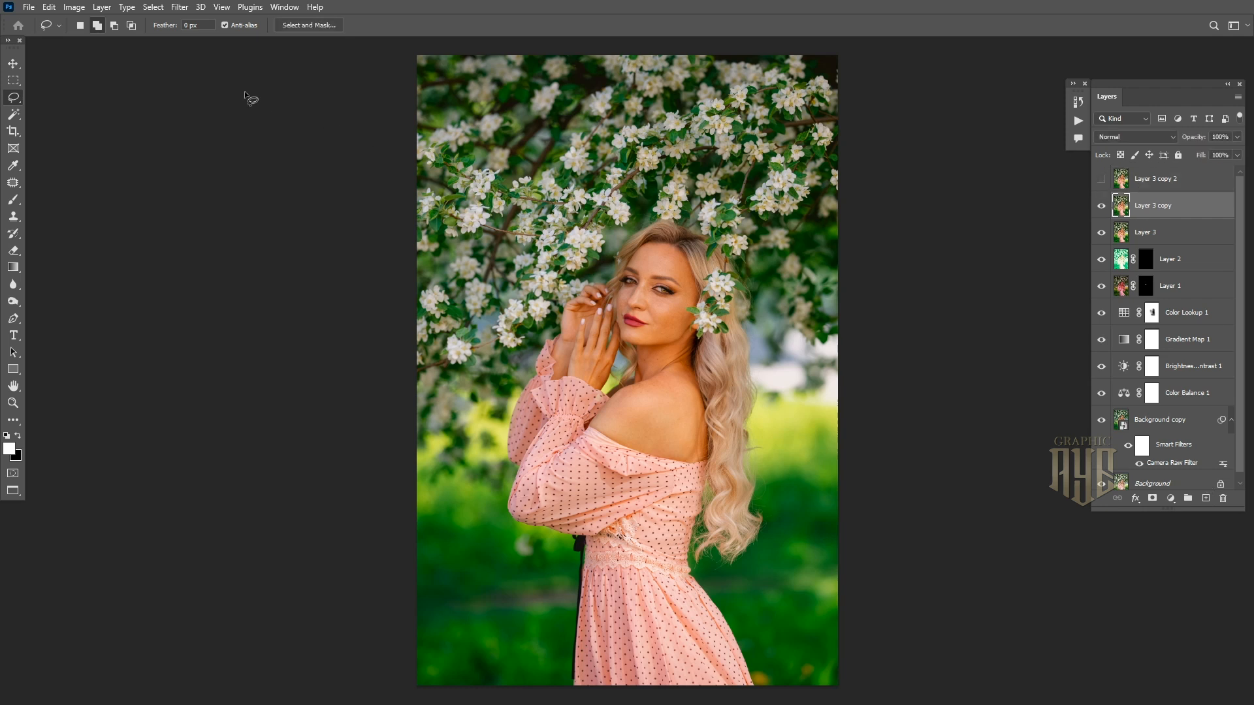
Apply a light Gaussian Blur to Layer 3 copy, softening only its fine detail.
left_click(180, 7)
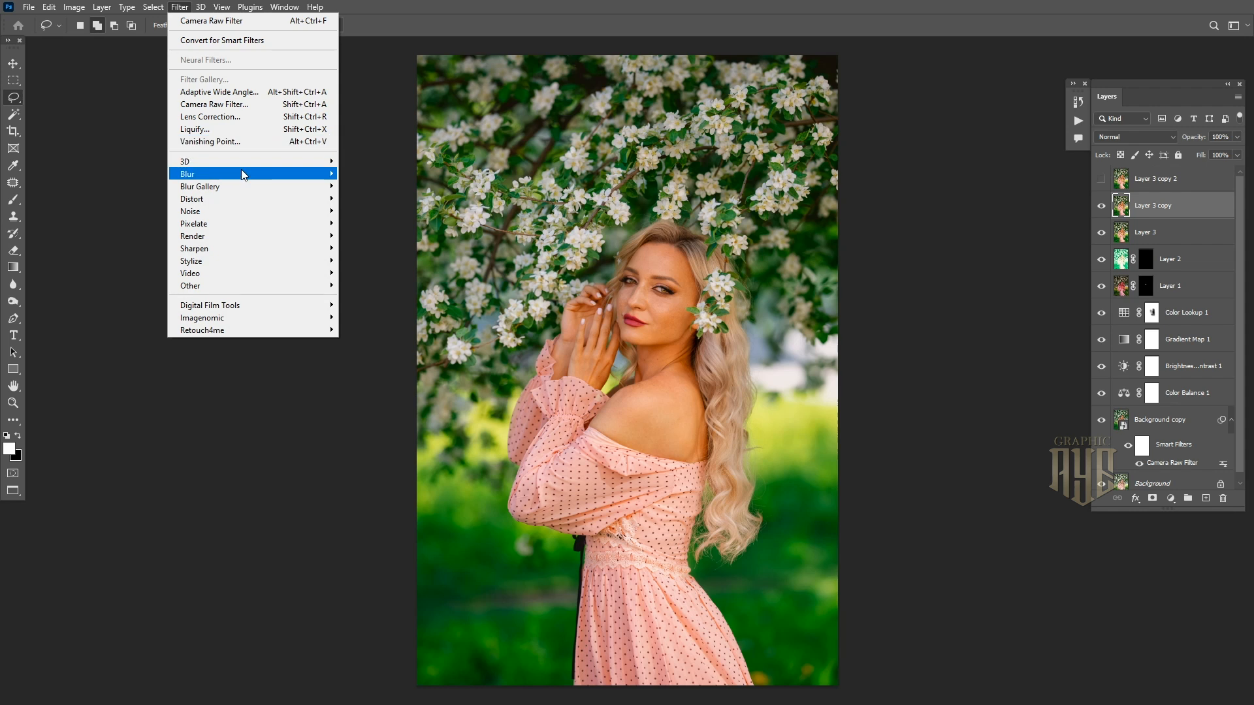
mouse_move(243, 175)
left_click(372, 222)
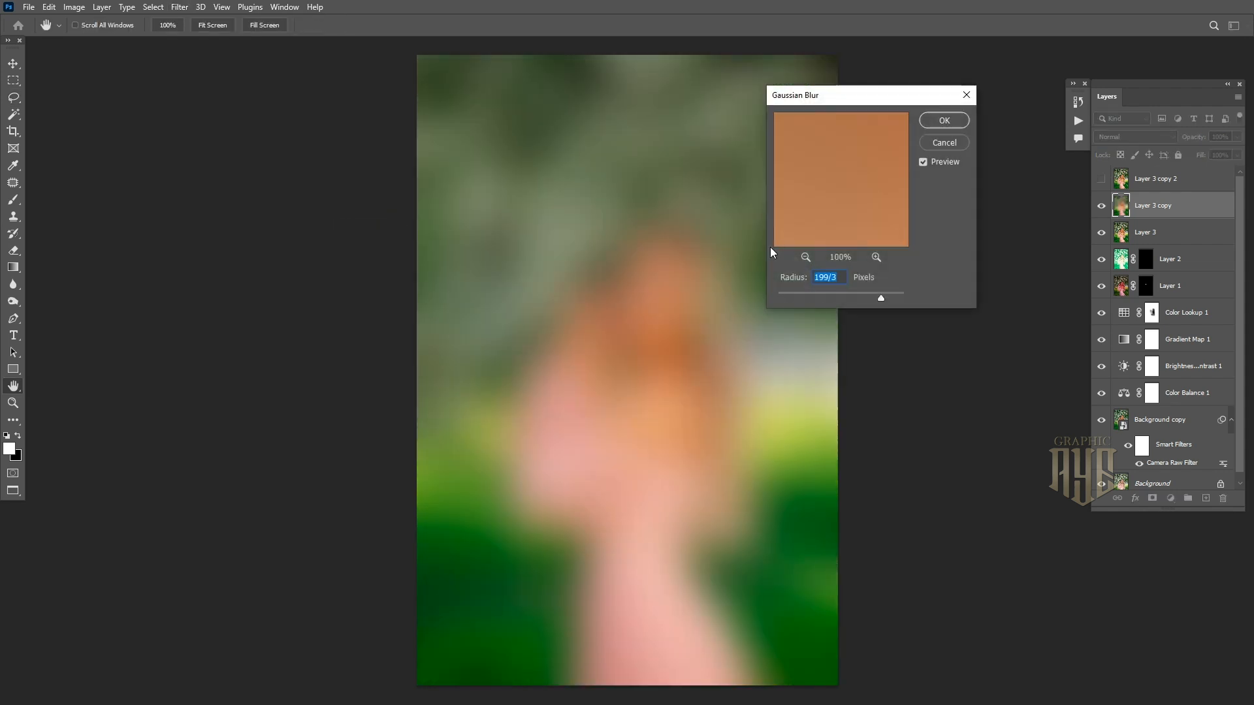
left_click_drag(813, 295, 824, 295)
key("l")
left_click(930, 120)
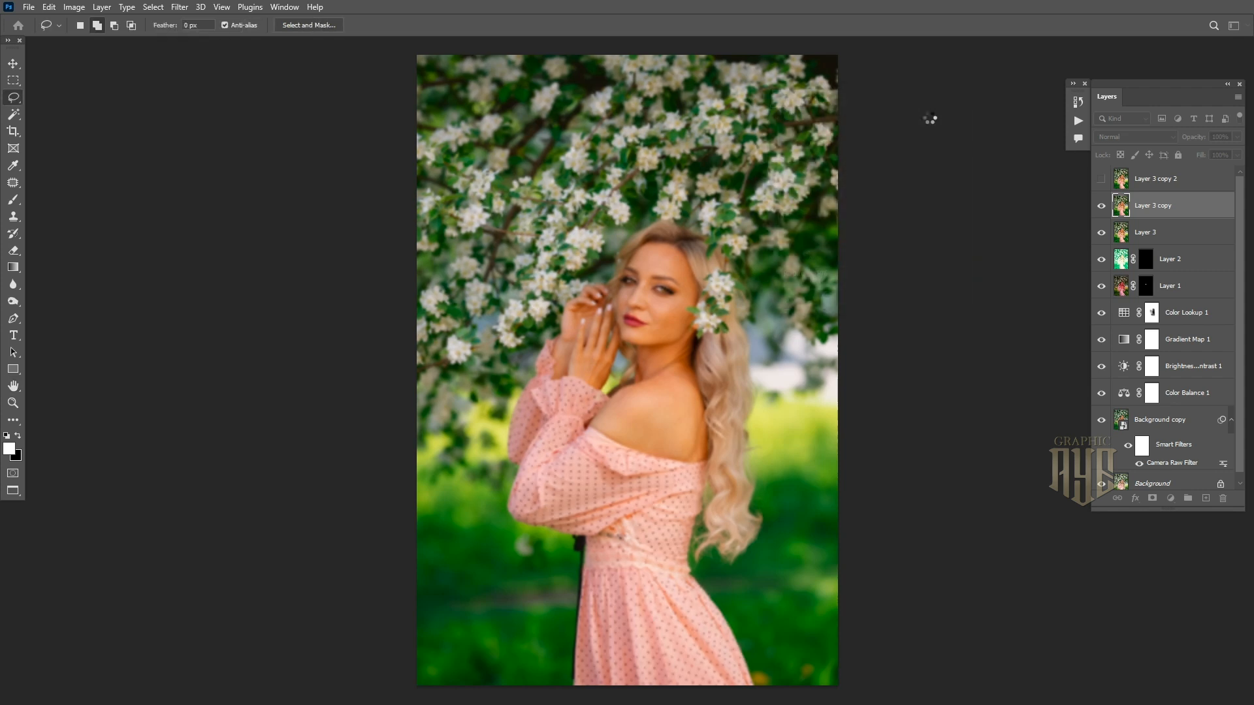
Show Layer 3 copy 2, use Apply Image with source Layer 3 copy, Subtract, scale 2, offset 128, and set its blend mode to Linear Light.
left_click(1138, 187)
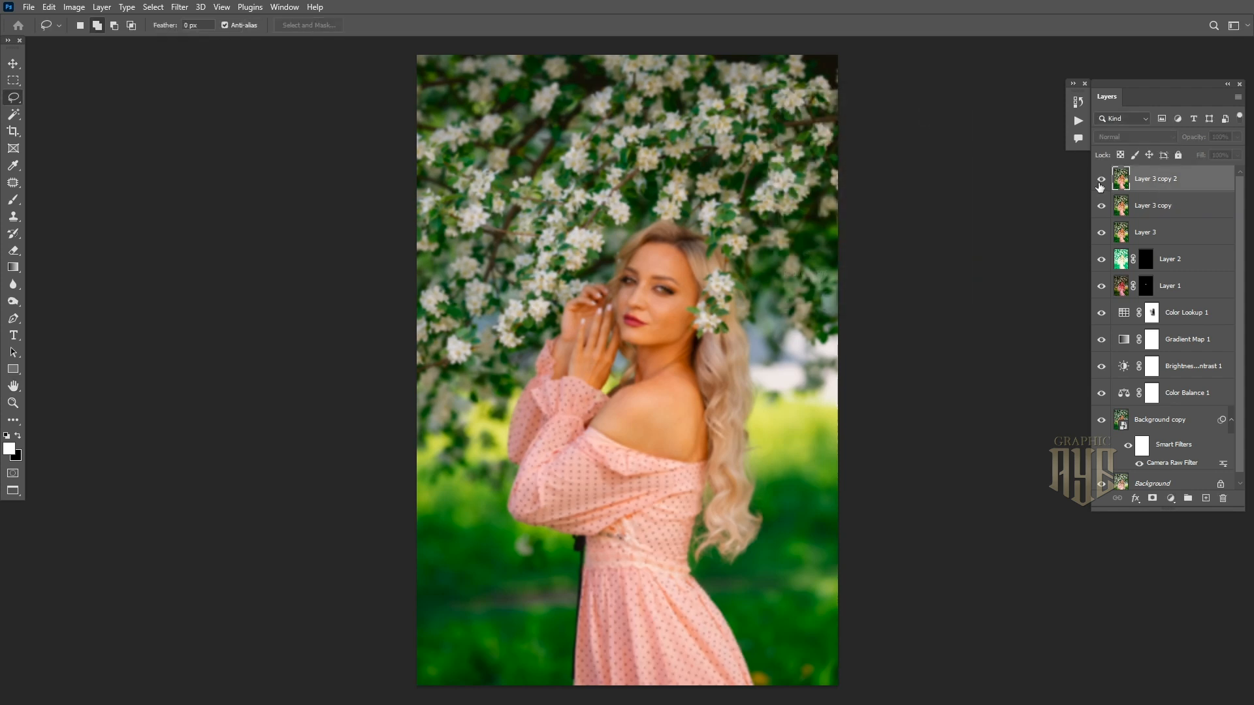
left_click(74, 6)
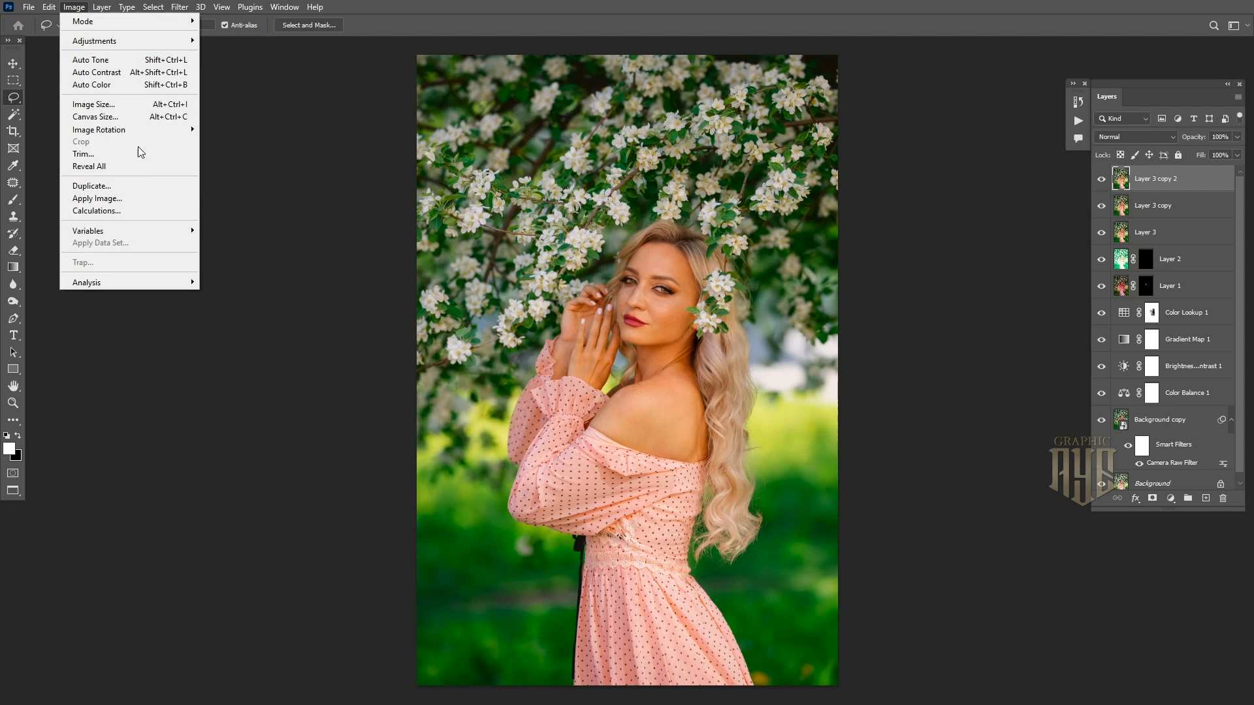
left_click(145, 198)
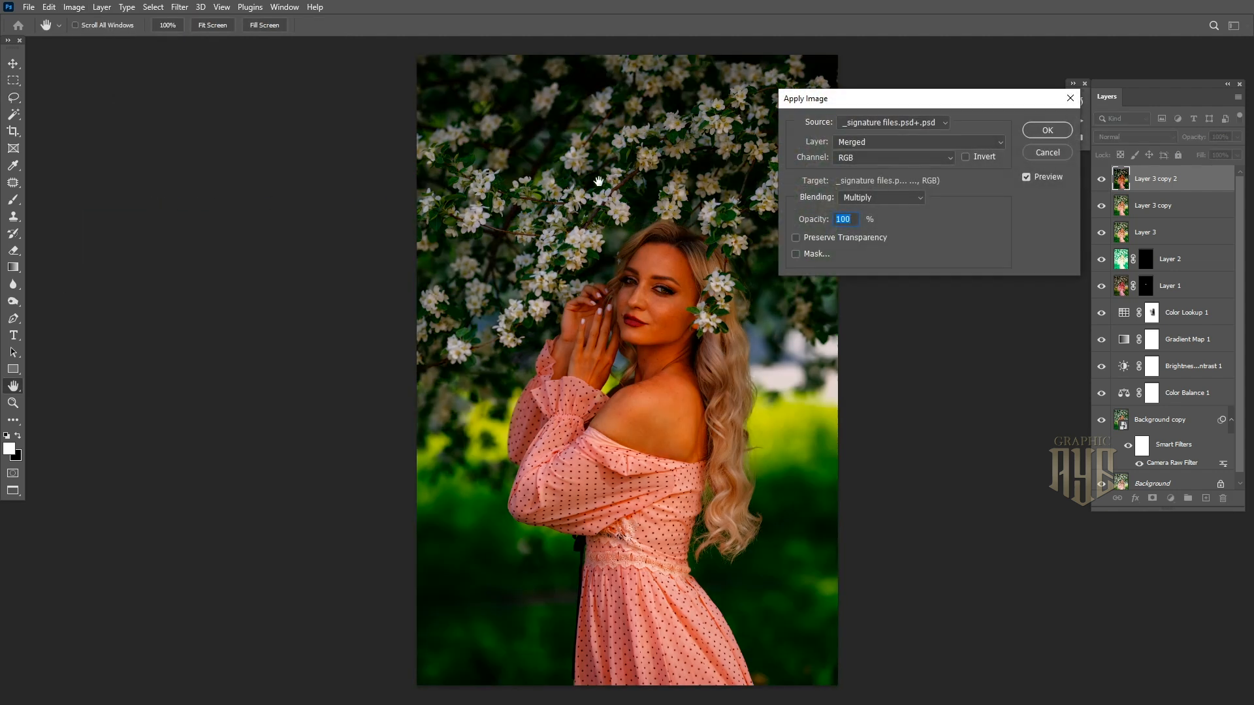
left_click(871, 143)
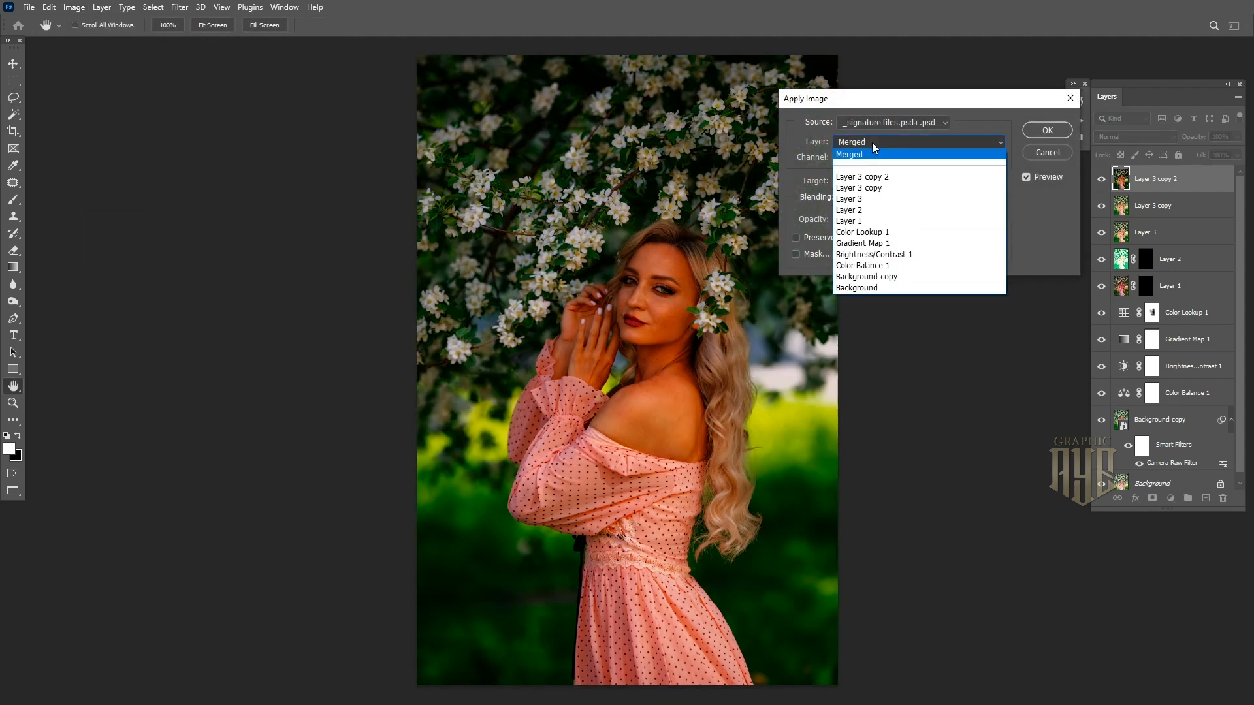
left_click(873, 187)
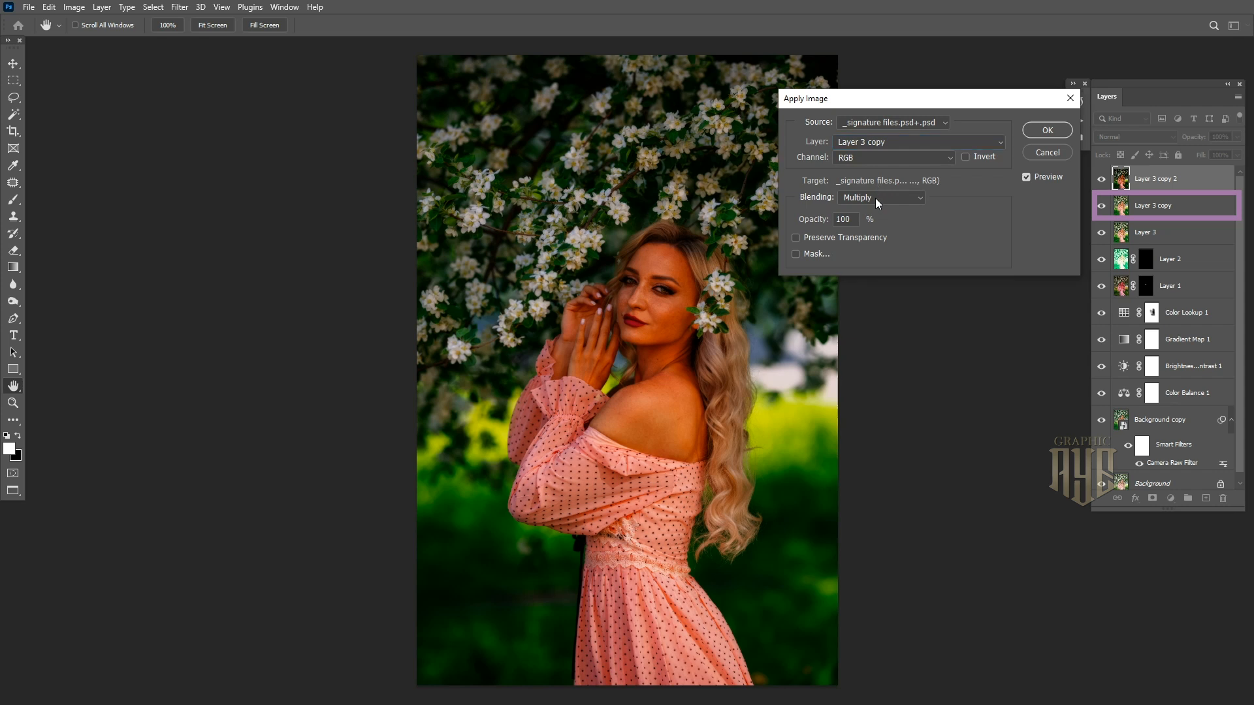
left_click(875, 199)
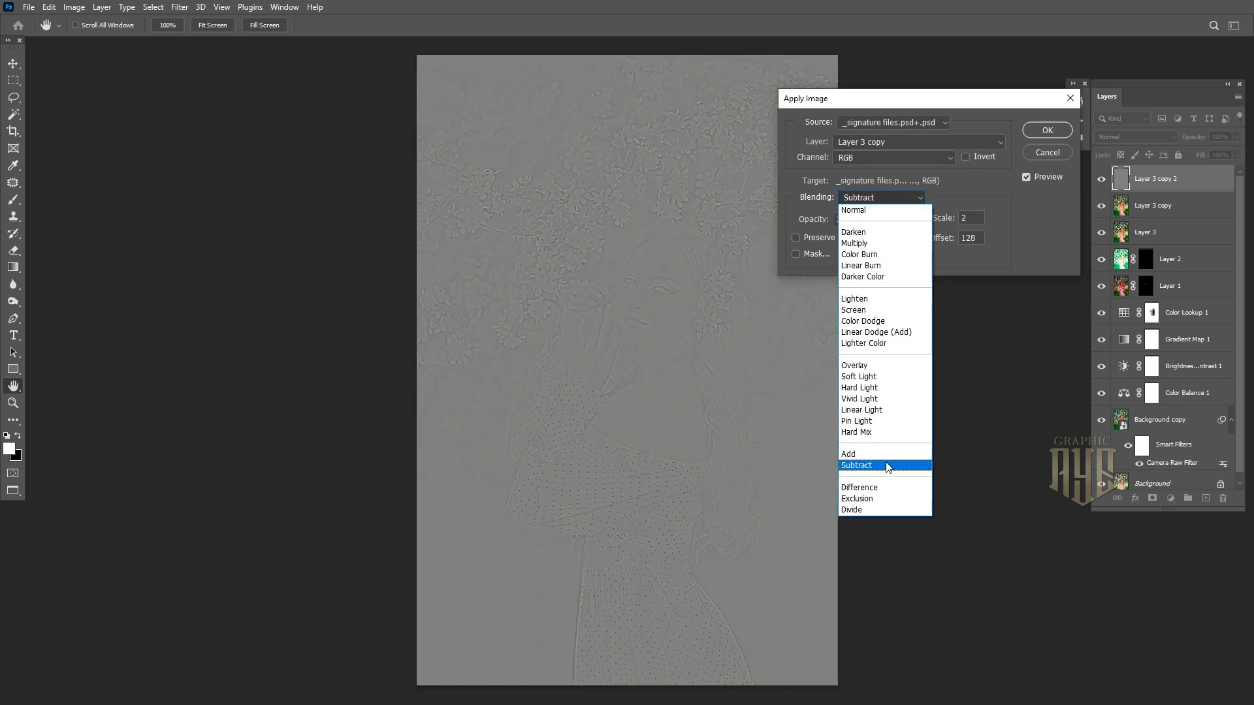
left_click(888, 466)
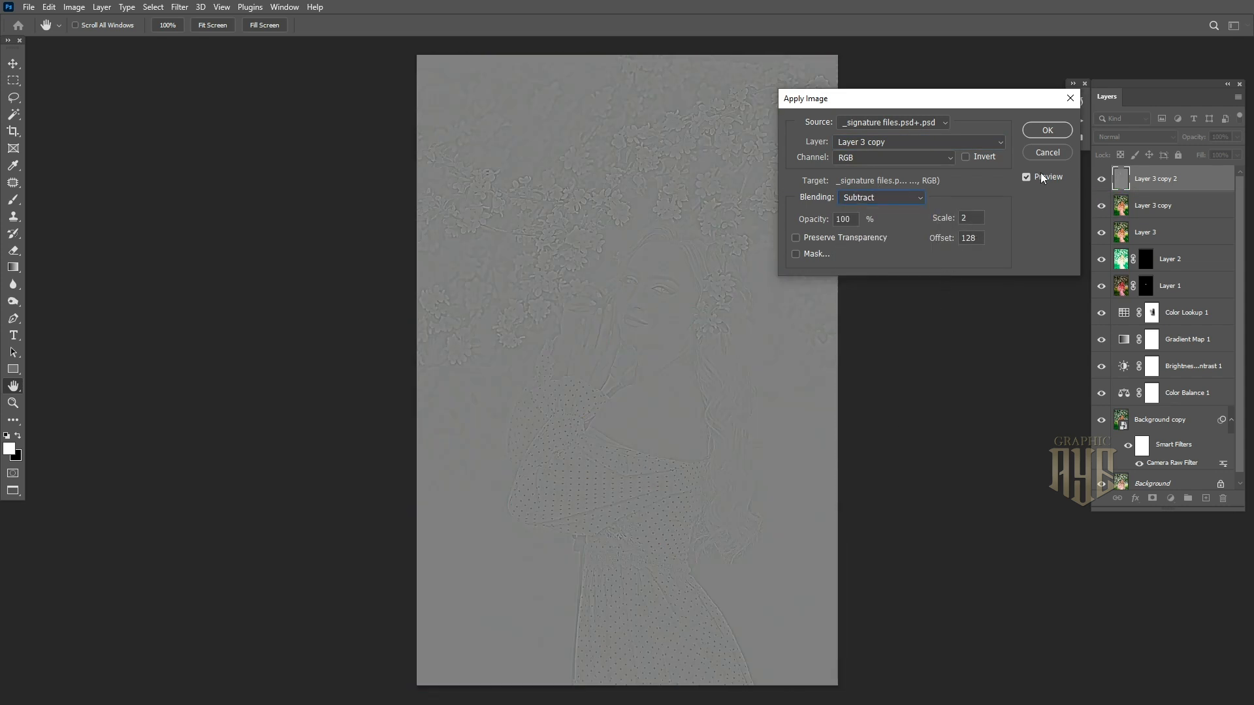
left_click(1053, 133)
left_click(1138, 136)
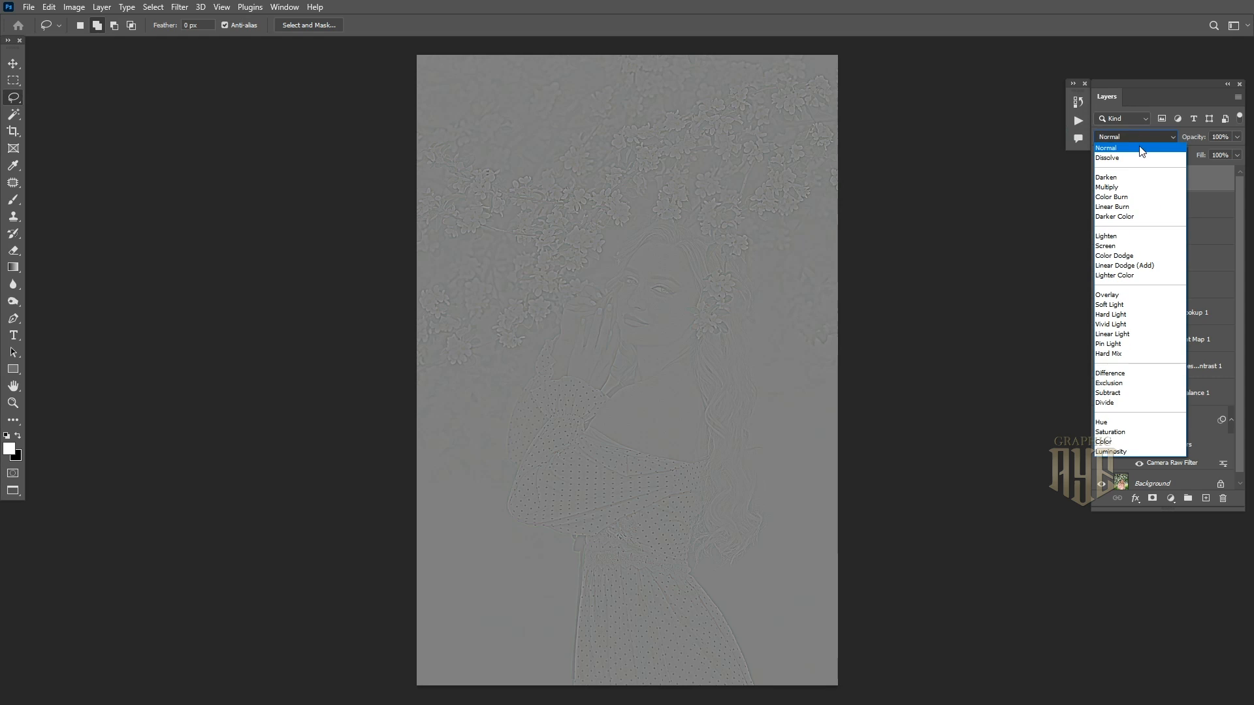
left_click(1131, 338)
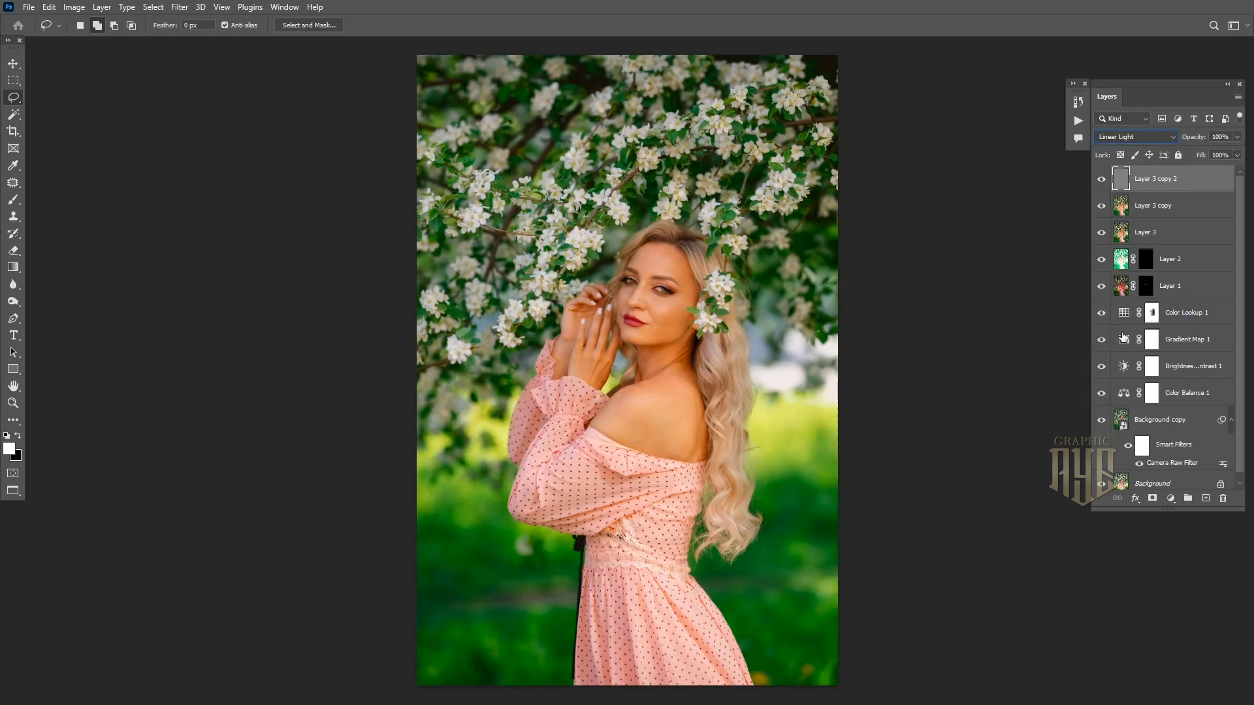
Draw a freehand selection around the bare shoulder and upper back skin on Layer 3 copy.
left_click(1141, 208)
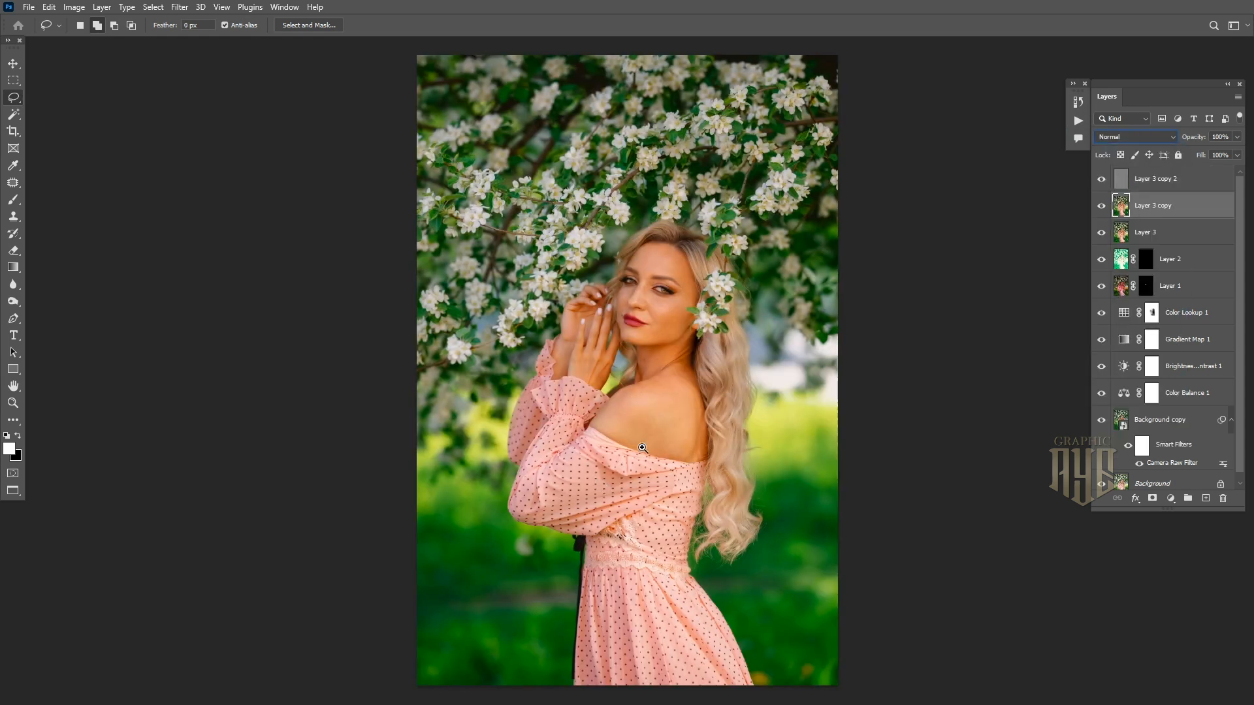
left_click(682, 425, "ctrl")
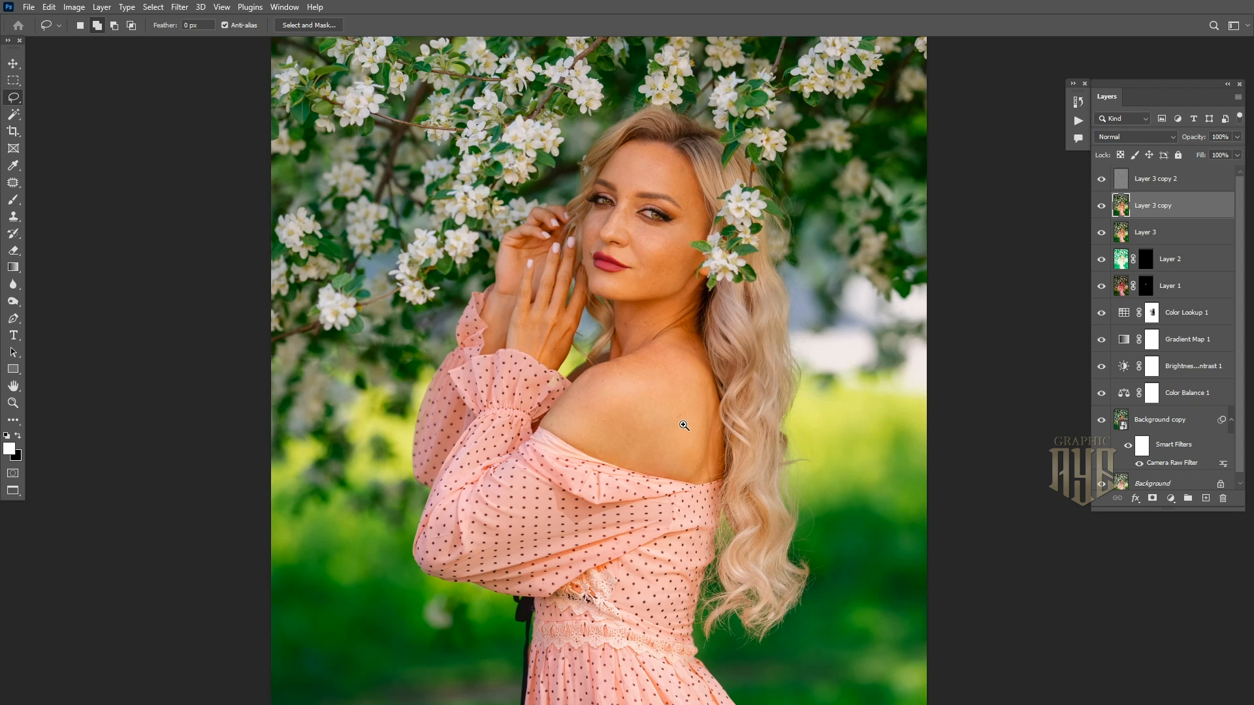
left_click(684, 426, "ctrl")
left_click(684, 425, "ctrl")
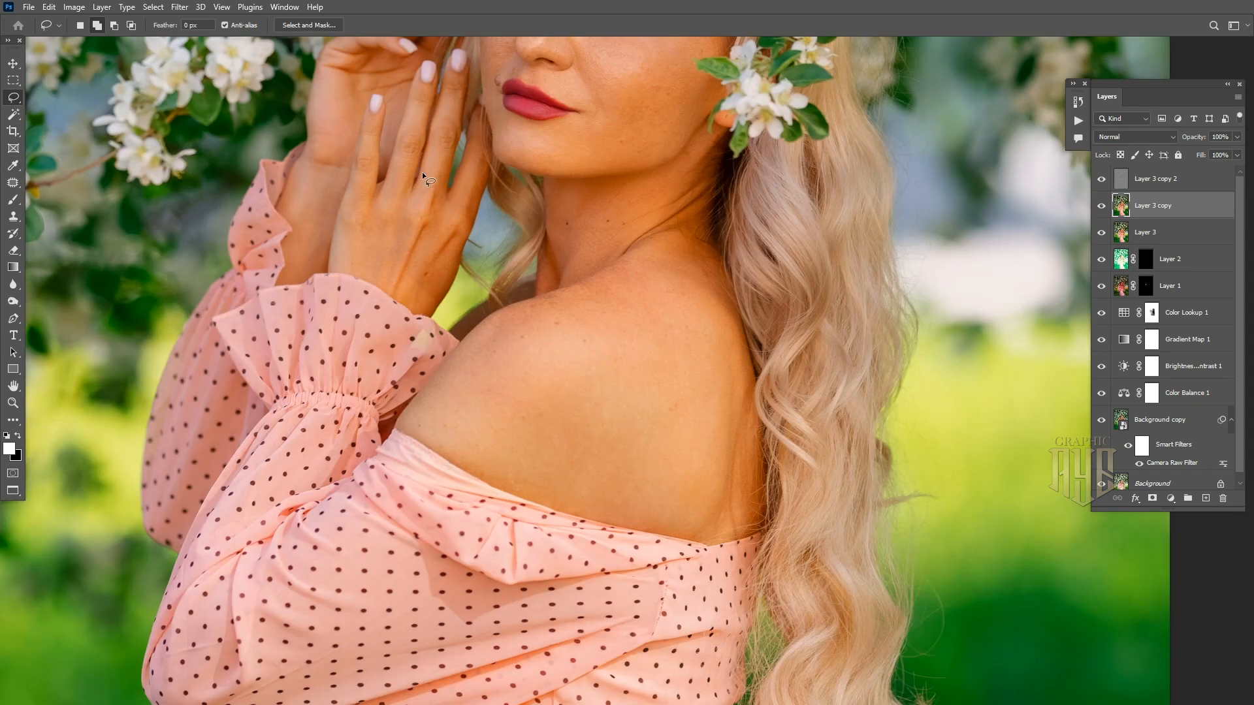
mouse_move(687, 255)
left_mouse_down()
mouse_move(721, 356)
mouse_move(722, 431)
left_mouse_up()
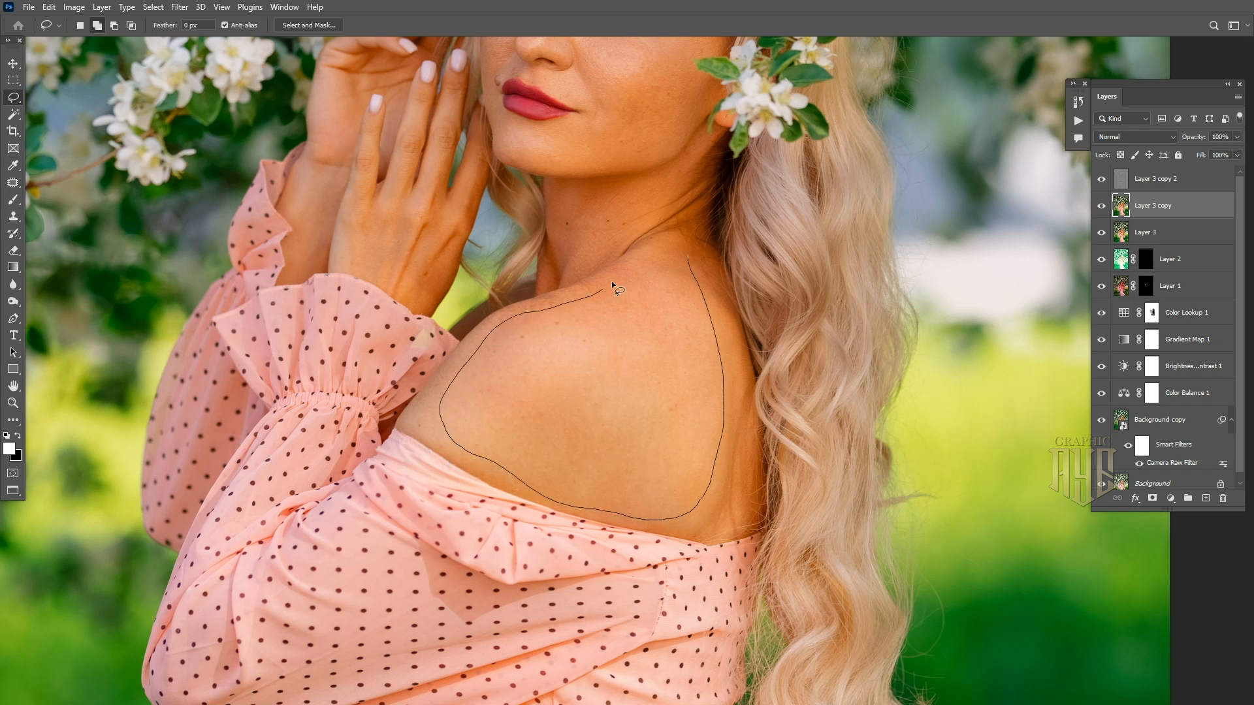
left_click_drag(665, 251, 666, 251)
Feather the shoulder and upper back selection by 40 pixels.
left_click(153, 7)
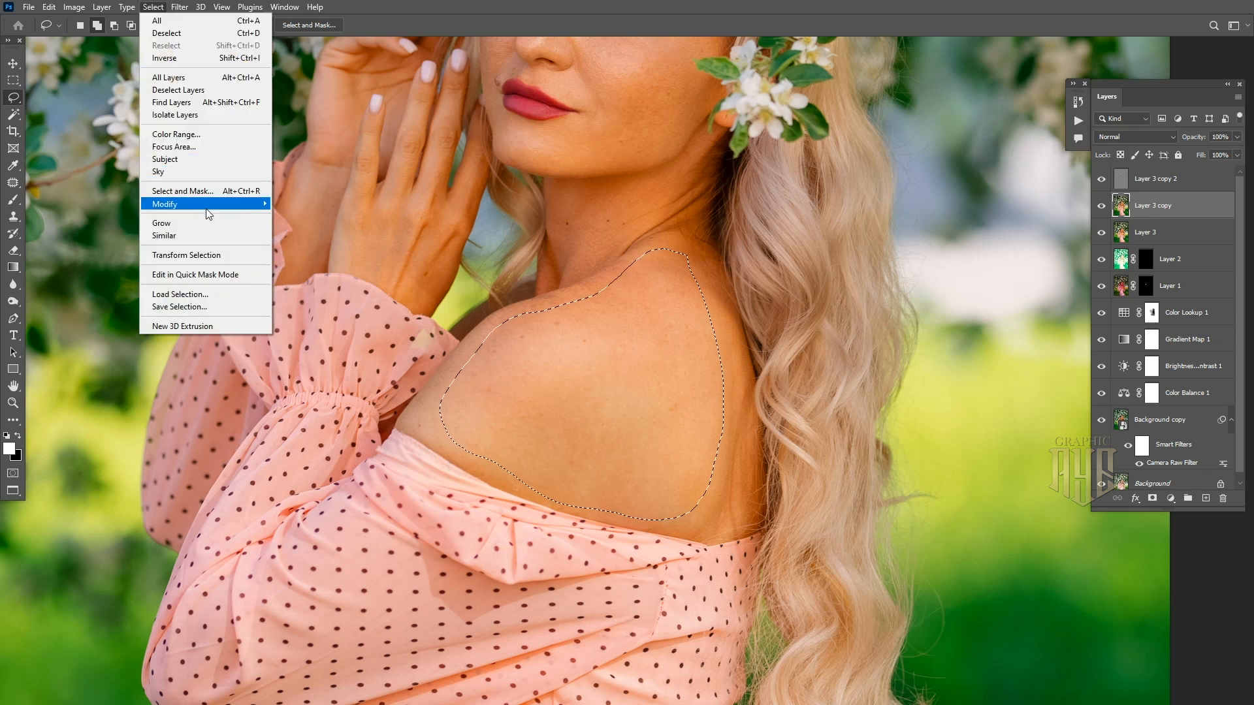
mouse_move(208, 206)
left_click(331, 253)
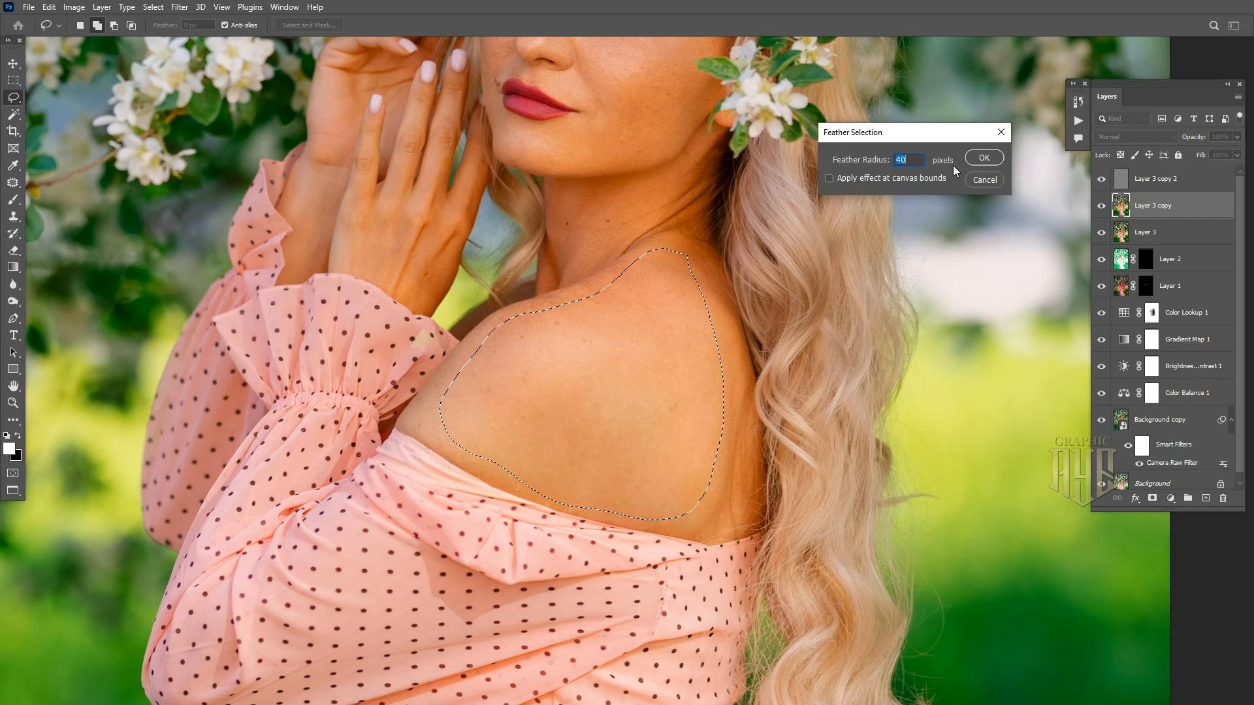
left_click(984, 158)
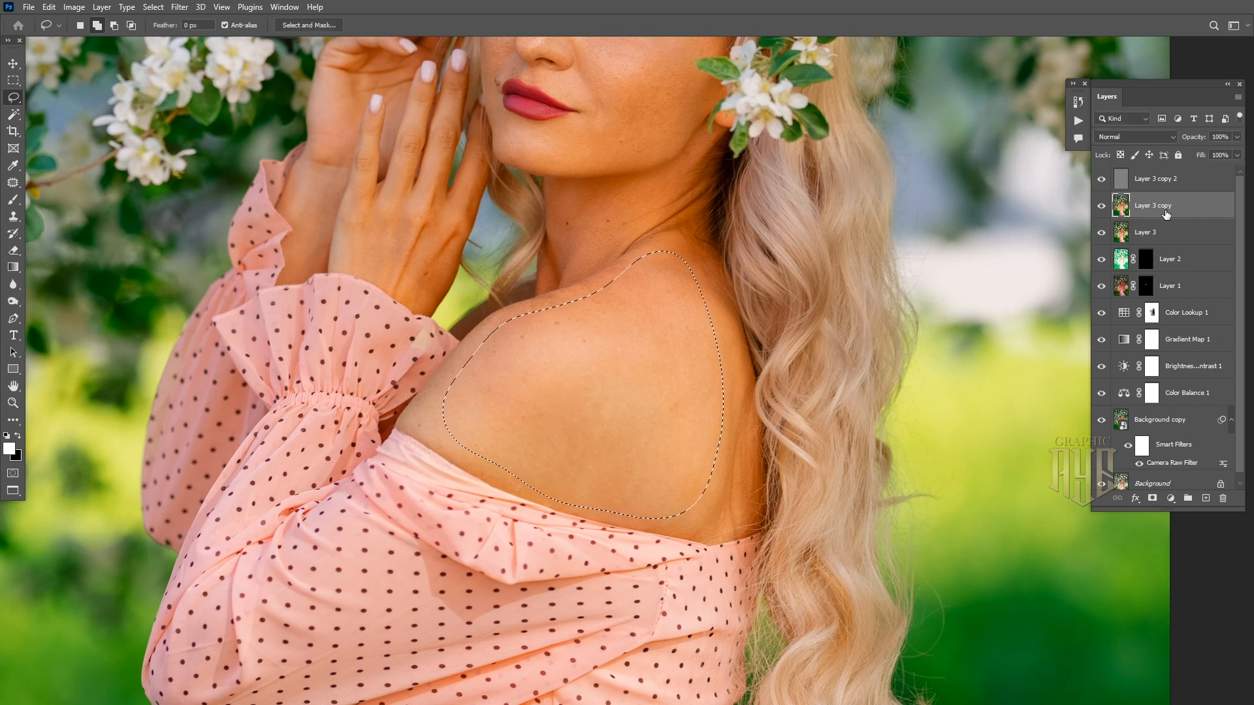
Copy the feathered shoulder skin from Layer 3 copy onto a new layer directly above it.
key("ctrl+c")
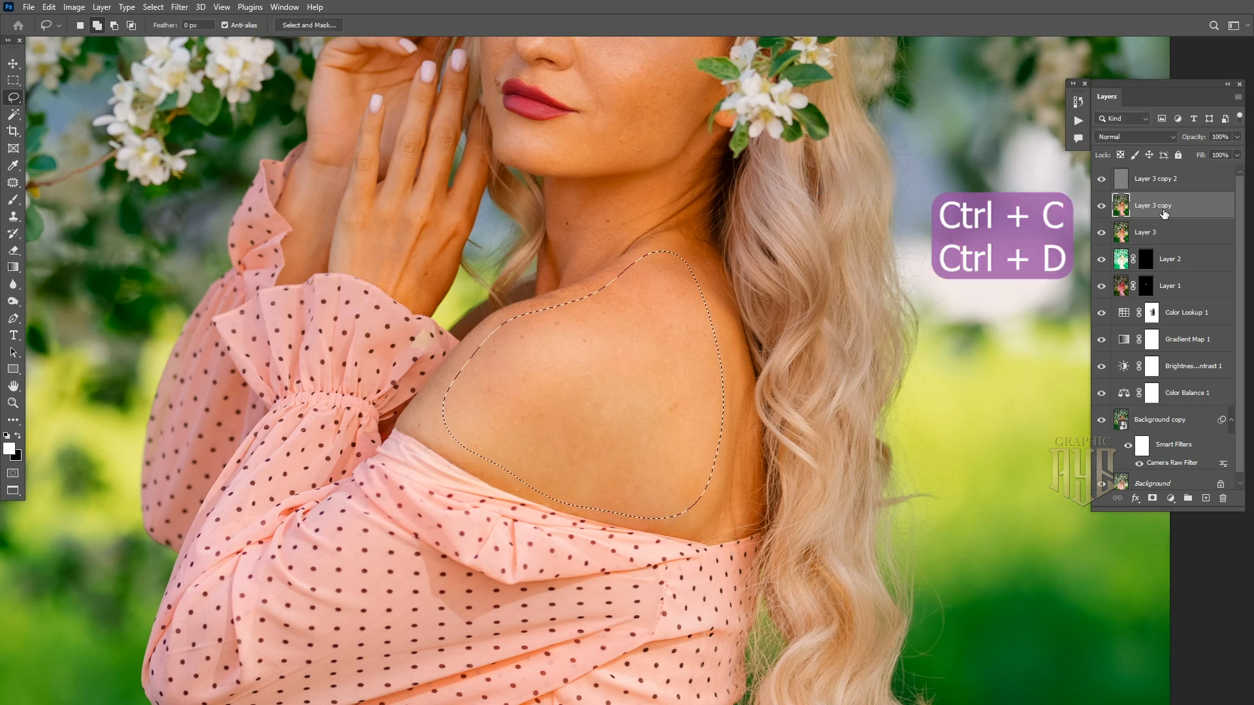
key("ctrl+d")
key("ctrl+shift+alt+n")
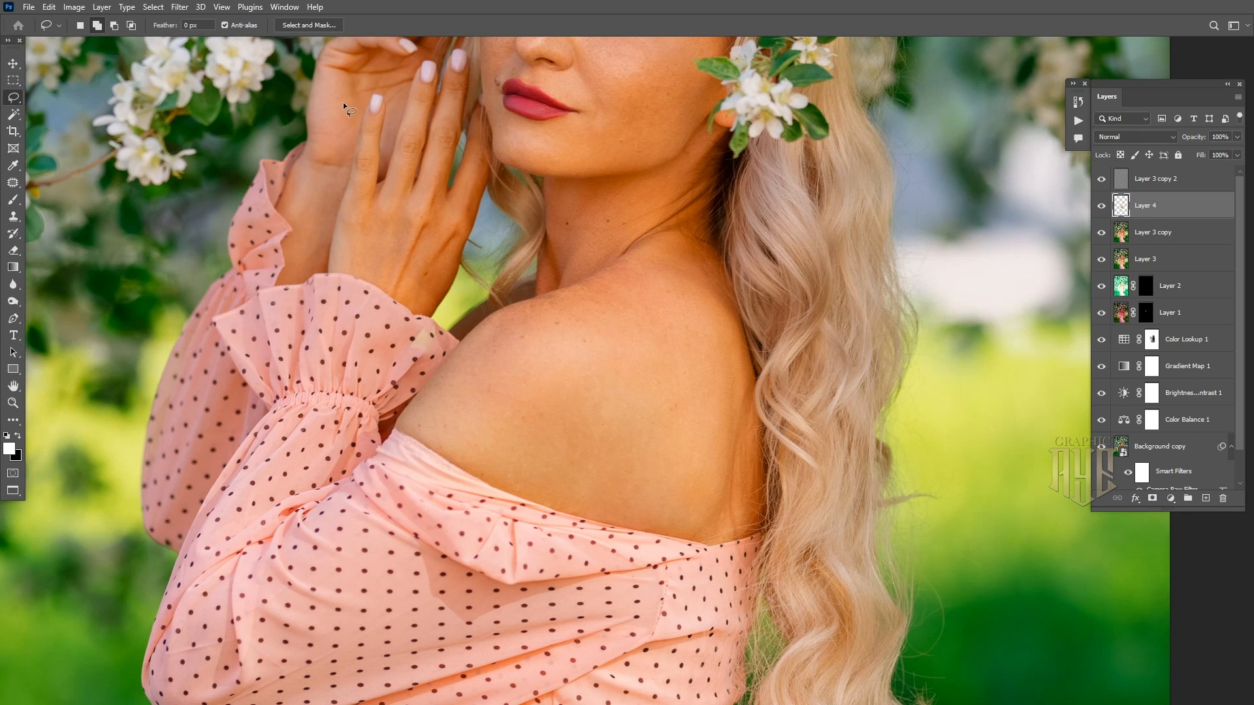
Smooth the copied shoulder skin layer with a Gaussian Blur of about 45.6 pixels.
left_click(178, 7)
mouse_move(312, 175)
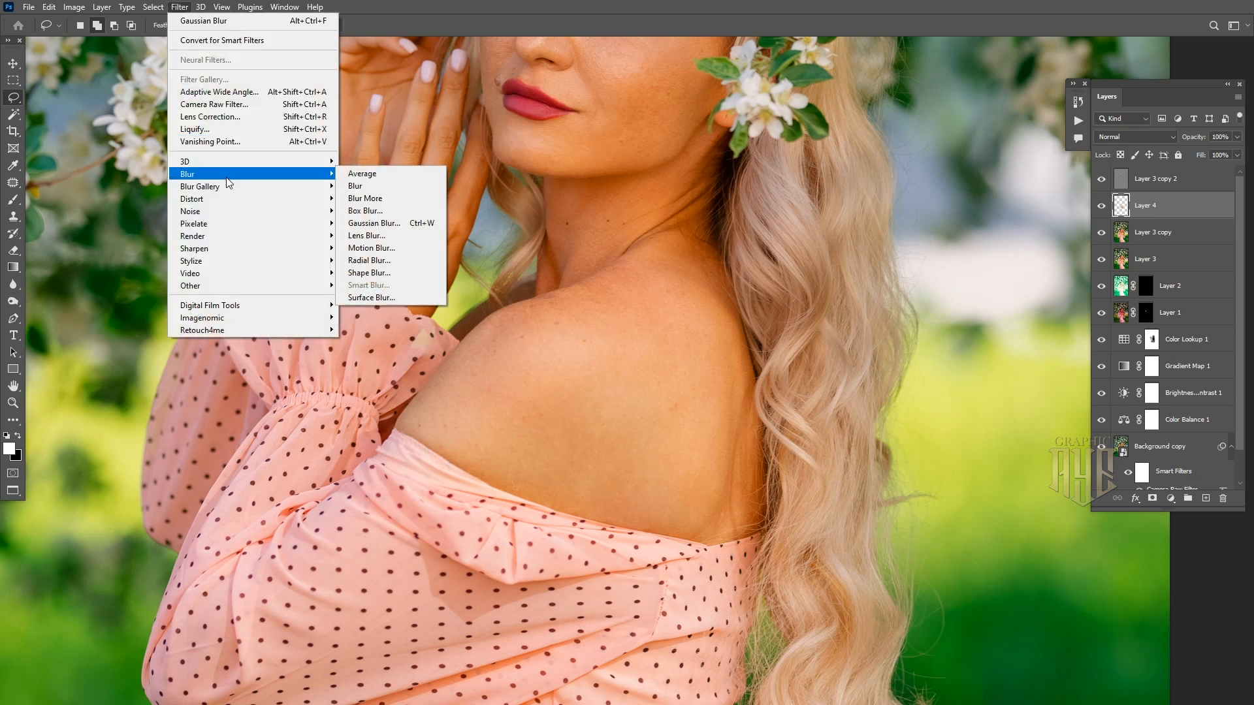
left_click(388, 222)
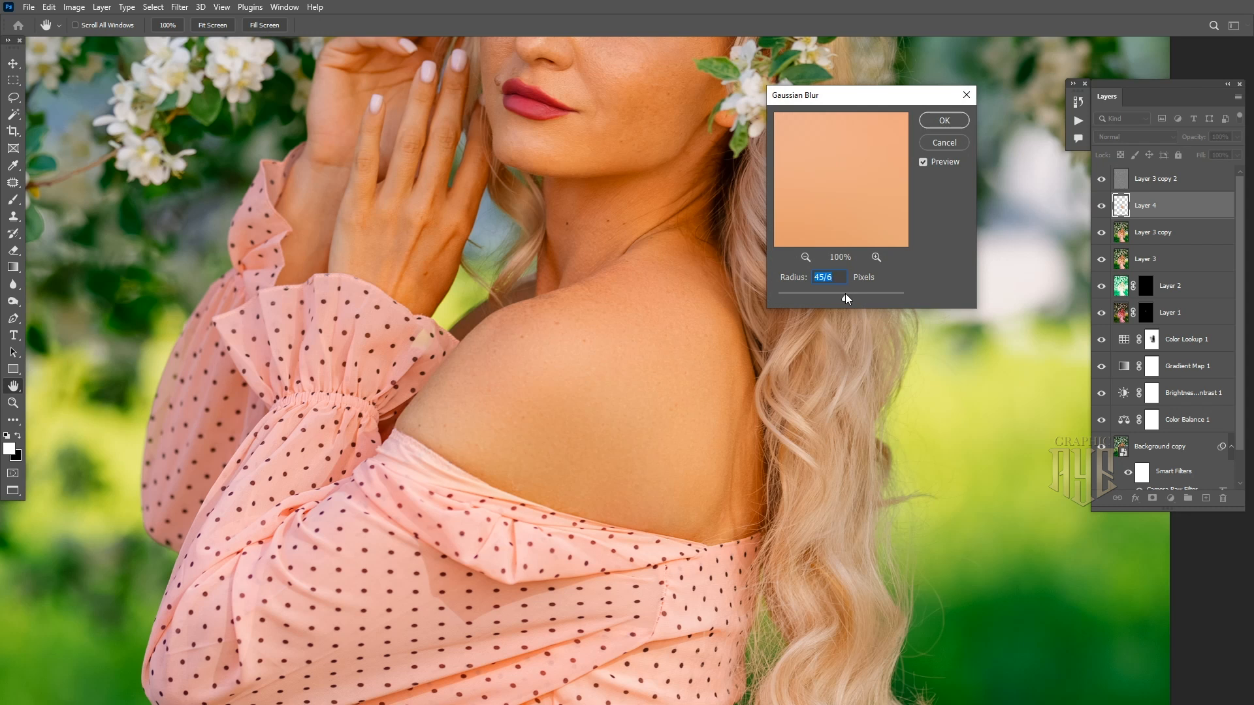
left_click(934, 122)
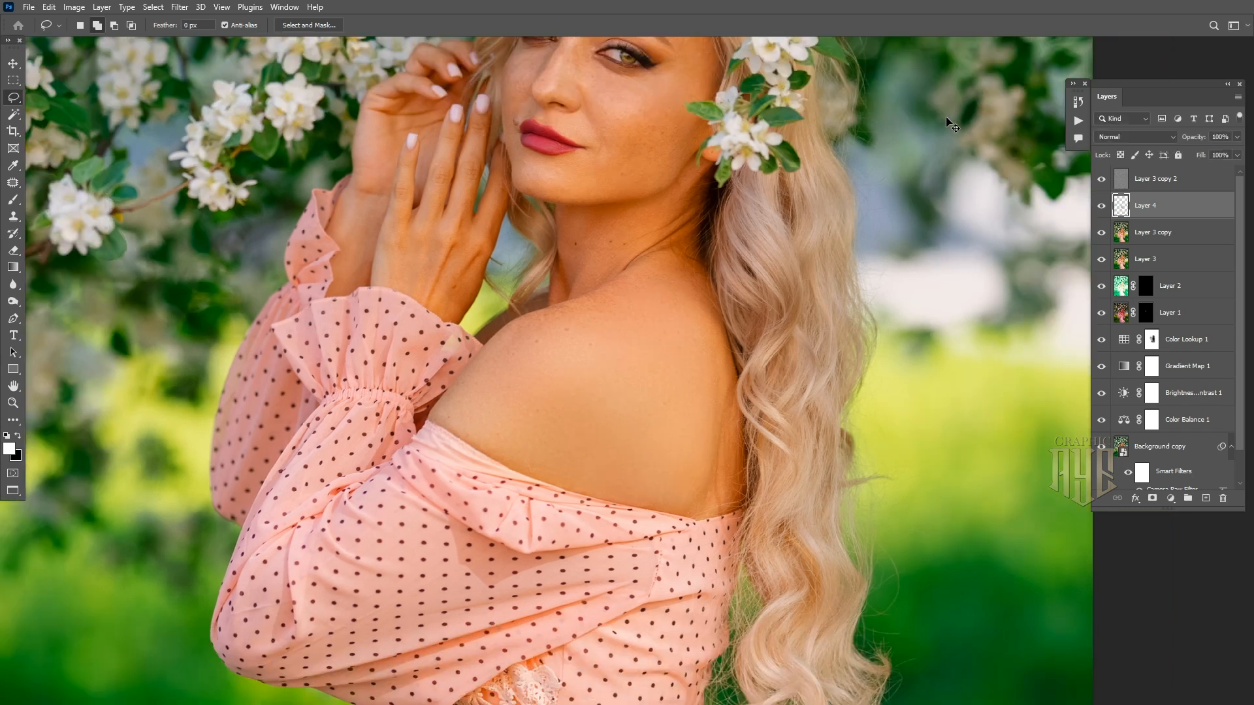
key("ctrl+0")
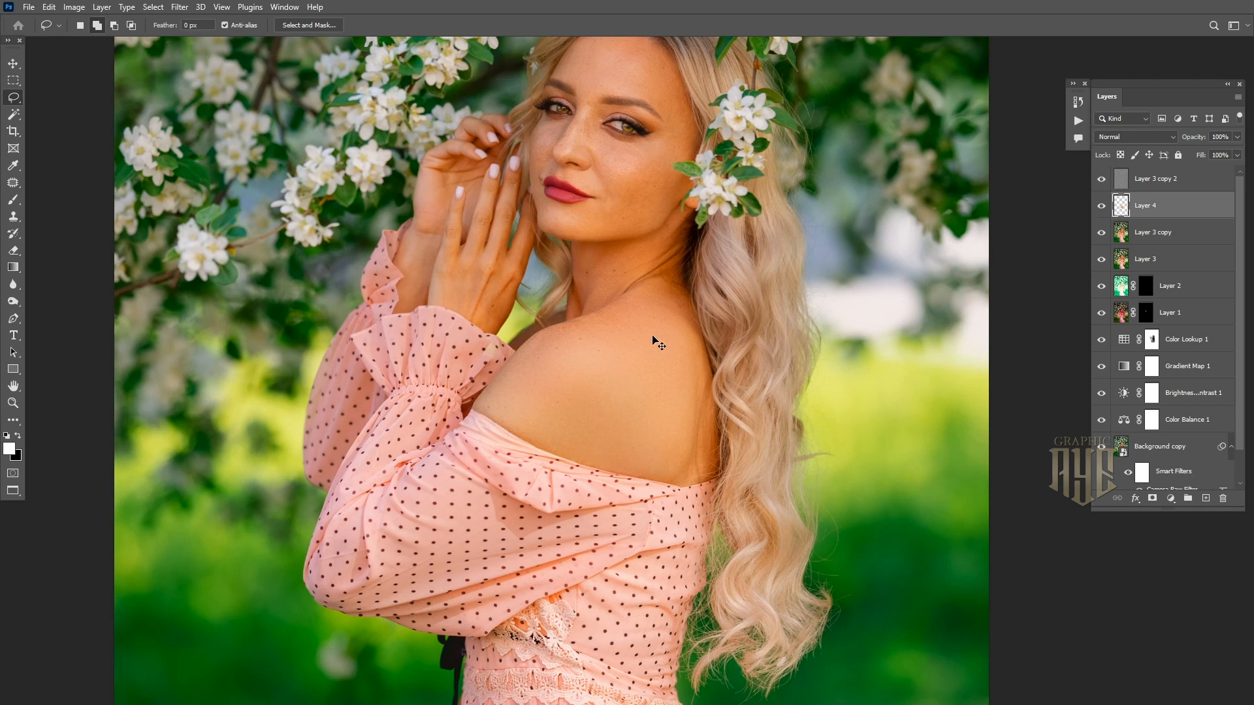
Switch to the Eraser for the smoothed skin on Layer 4 and enlarge its soft brush to 200 pixels.
left_click(572, 350)
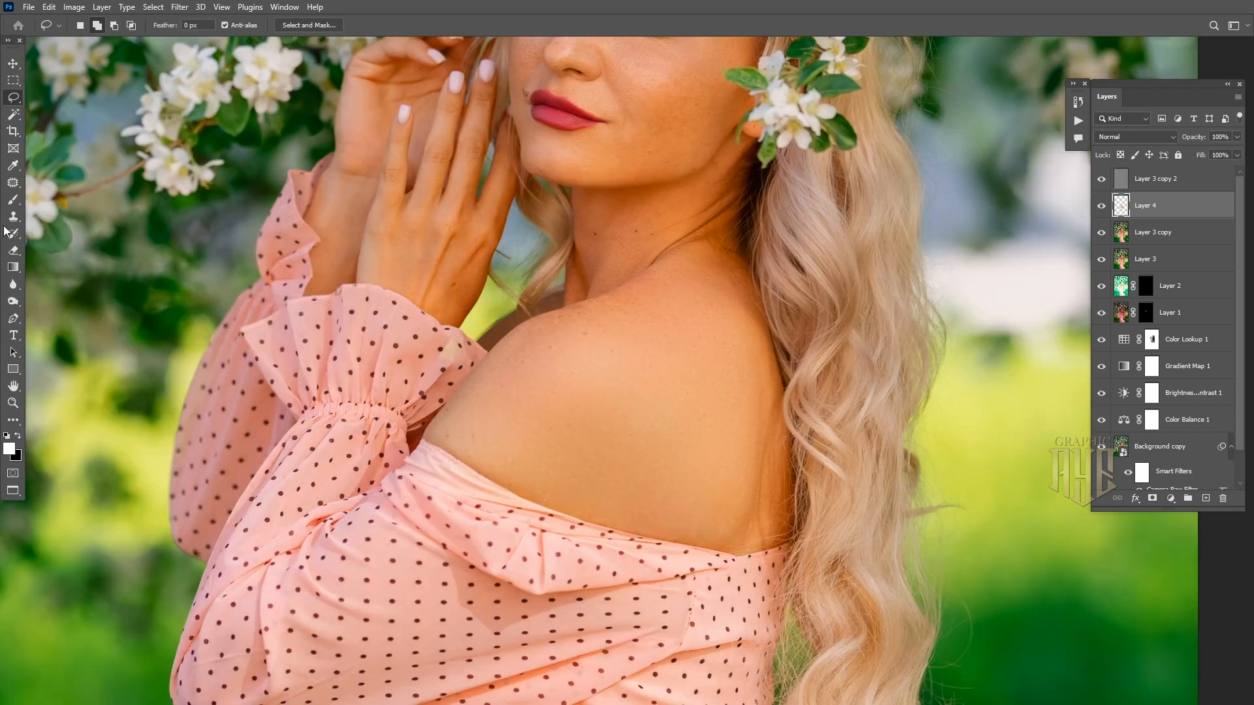
left_click(12, 253)
key("bracketright")
key("bracketright")
key("bracketright")
key("bracketright")
key("bracketright")
key("bracketright")
key("bracketright")
key("bracketright")
key("bracketright")
key("bracketright")
key("bracketright")
key("bracketright")
key("bracketright")
key("bracketright")
key("bracketright")
key("bracketright")
key("bracketright")
key("bracketright")
key("bracketright")
key("bracketright")
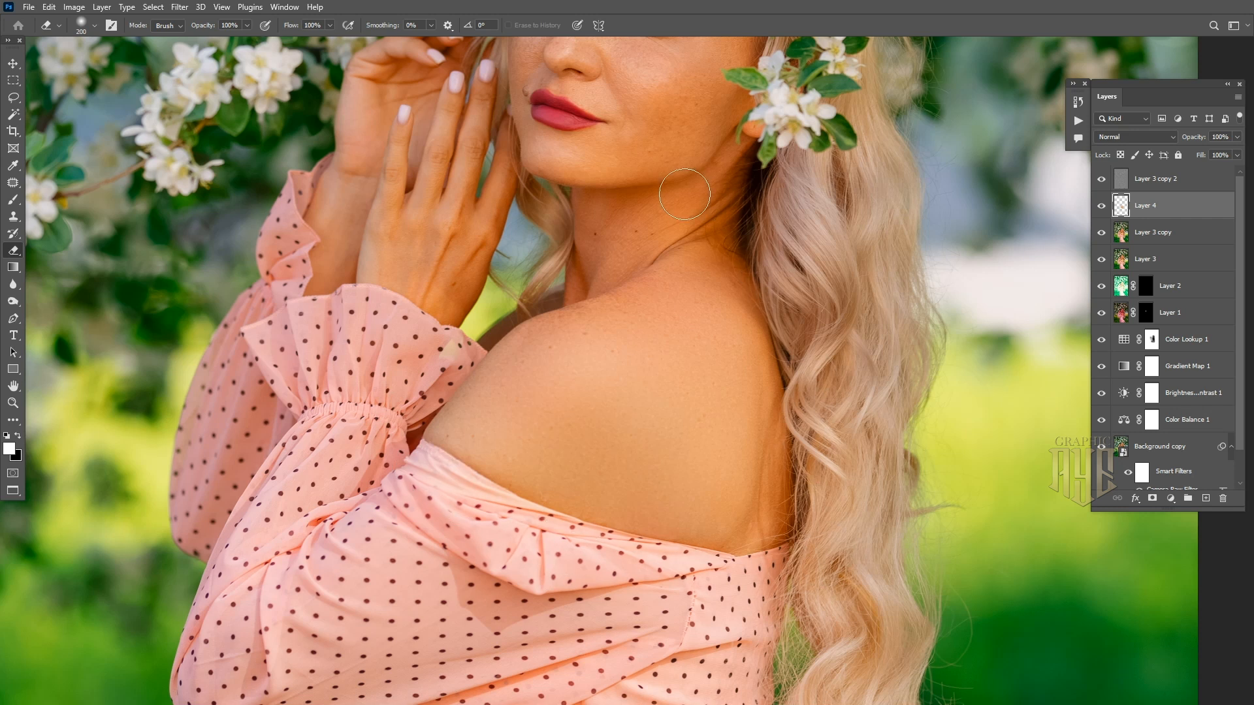
Compare the shoulder skin with and without the Layer 4 smoothing across the portrait.
left_click(1102, 207)
key("ctrl+0")
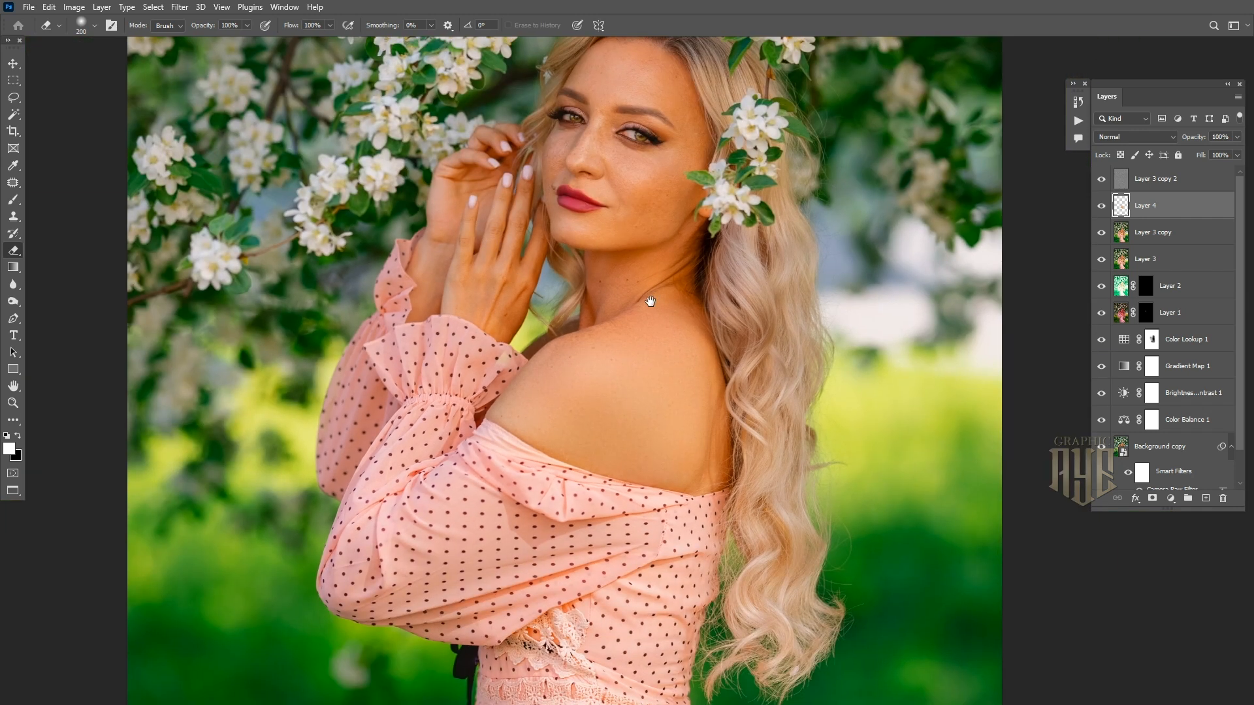
left_click_drag(650, 301, 605, 338)
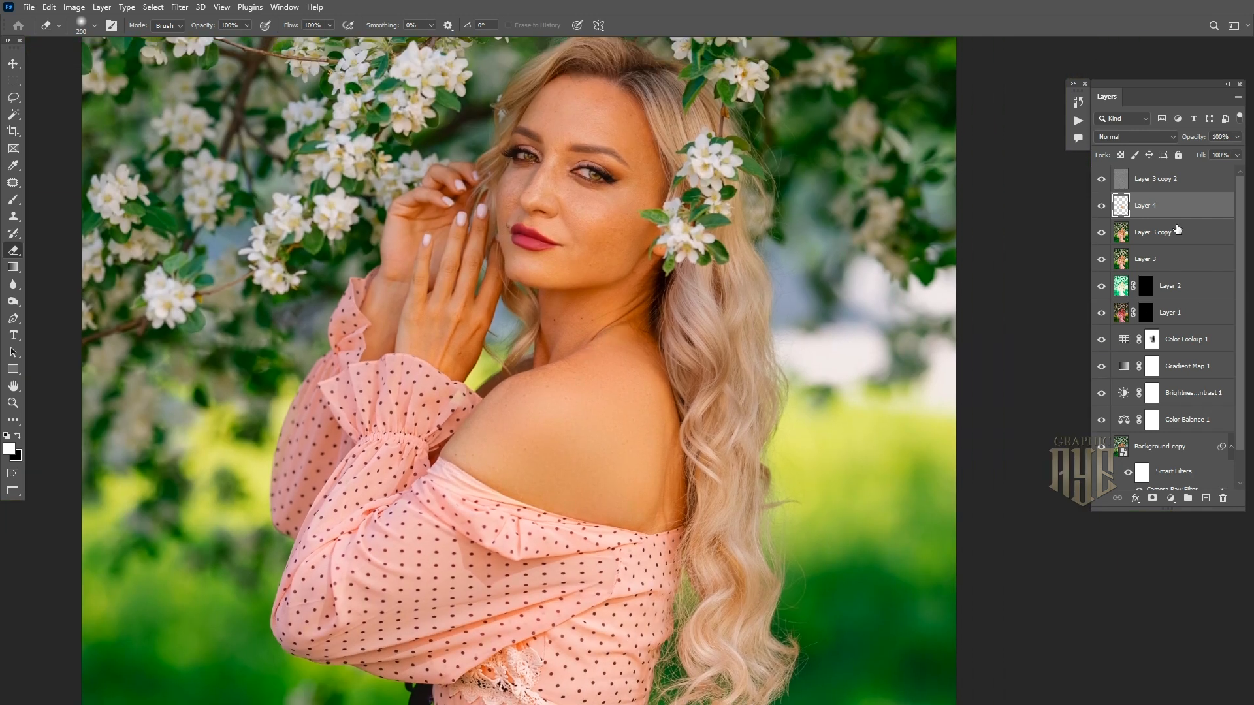
Add a new layer above Layer 3 copy 2 and paint the shoulder soft white with a 400-pixel brush at 100% opacity.
left_click(1187, 184)
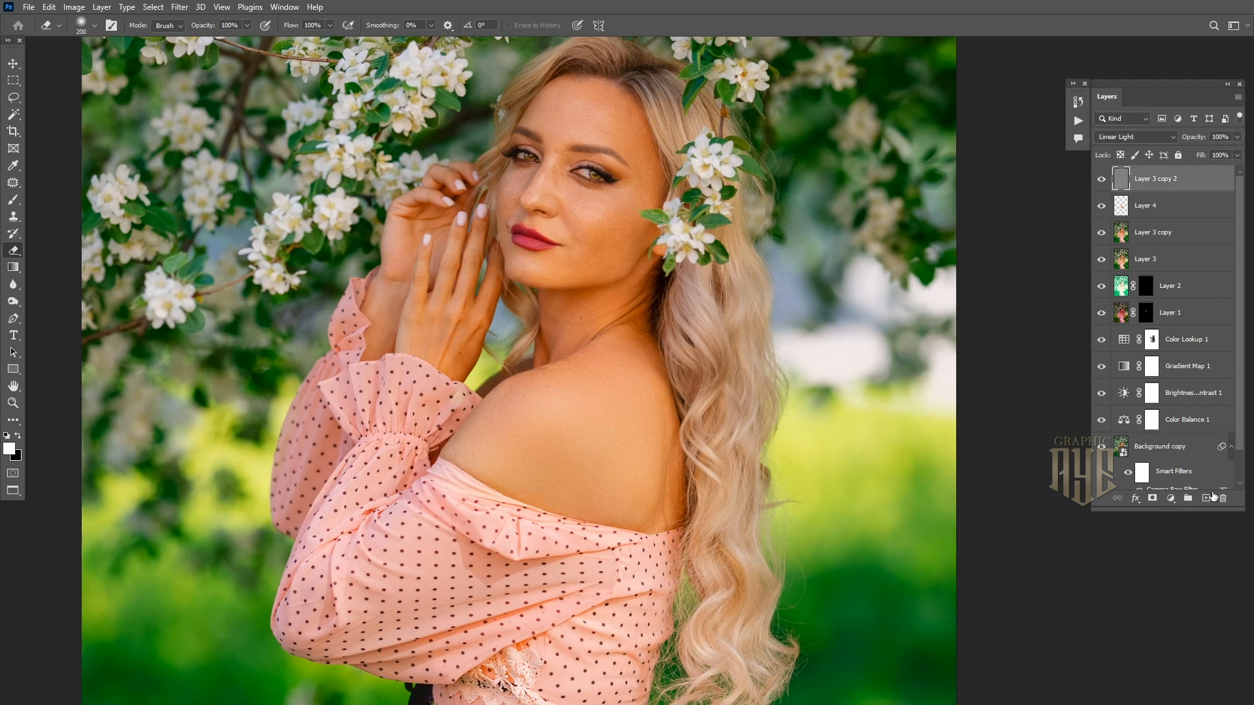
left_click(1207, 498)
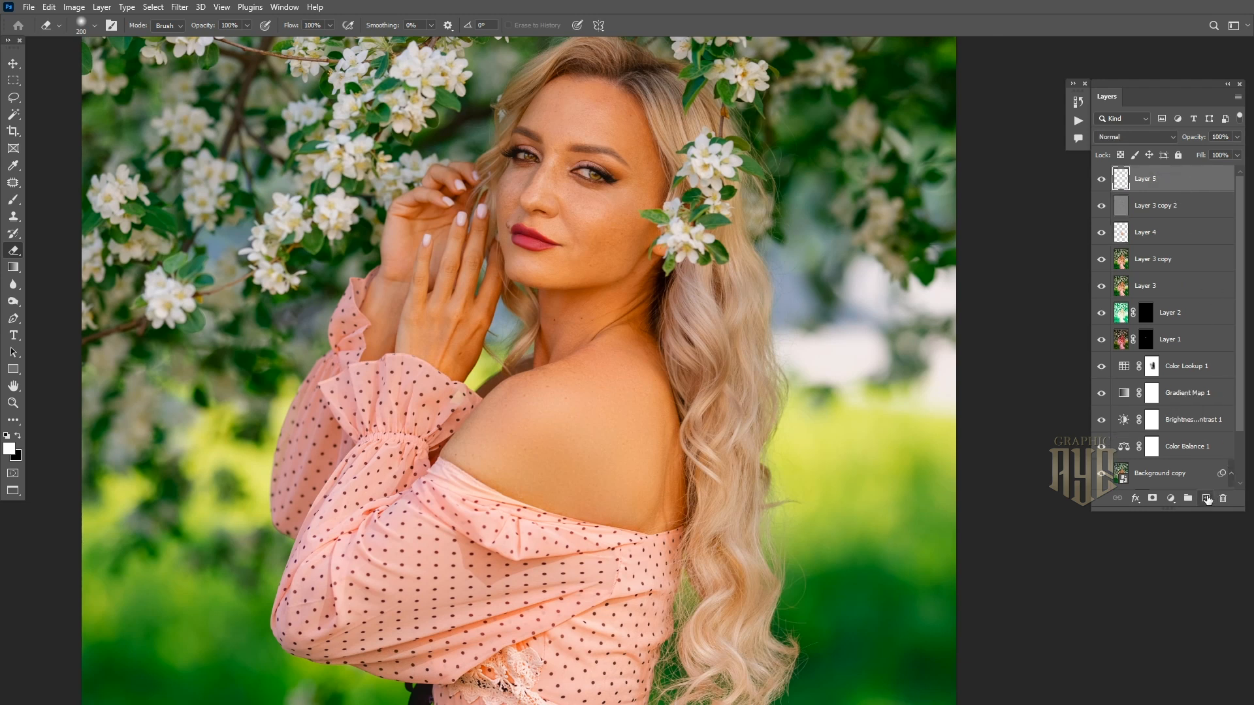
left_click(16, 200)
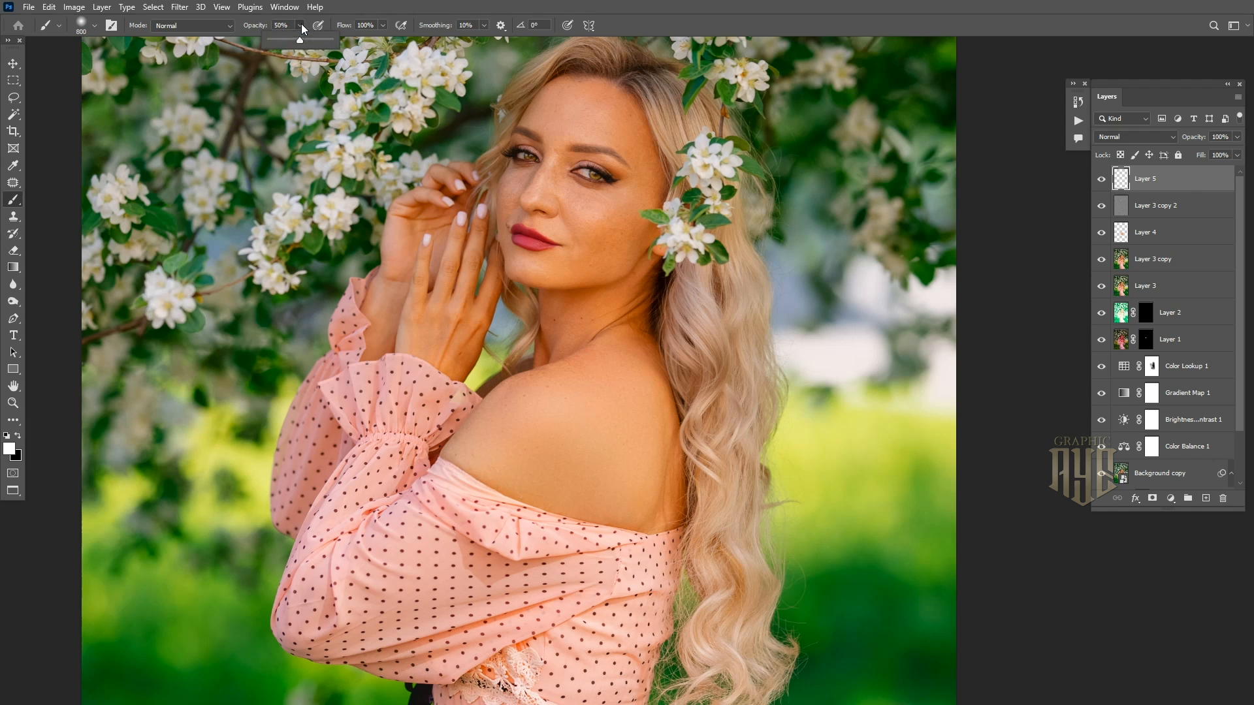
left_click_drag(303, 41, 330, 39)
key("bracketleft")
key("bracketleft")
key("bracketleft")
key("bracketleft")
mouse_move(507, 440)
left_mouse_down()
mouse_move(590, 399)
mouse_move(621, 414)
mouse_move(620, 481)
mouse_move(519, 450)
mouse_move(538, 446)
left_mouse_up()
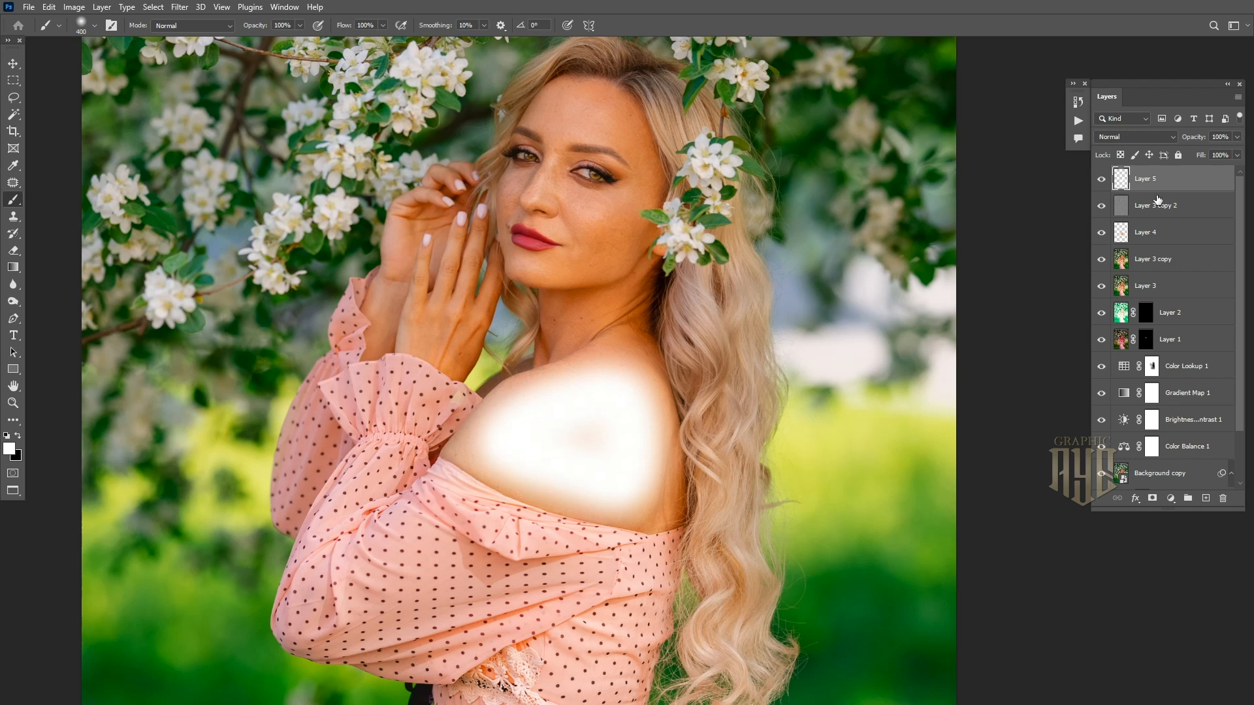
Restrict the white paint on Layer 5 to the skin highlights by setting its underlying-layer Blend If shadow range to 174 / 248.
left_click(1136, 499)
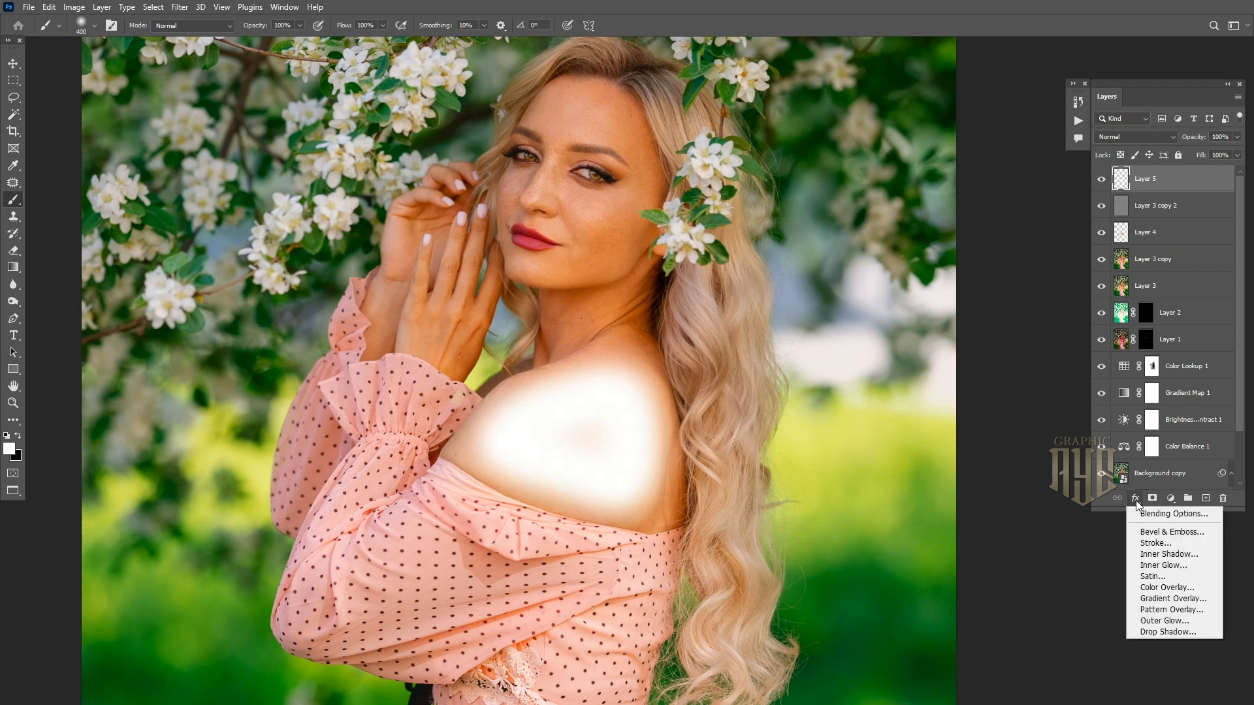
left_click(1147, 514)
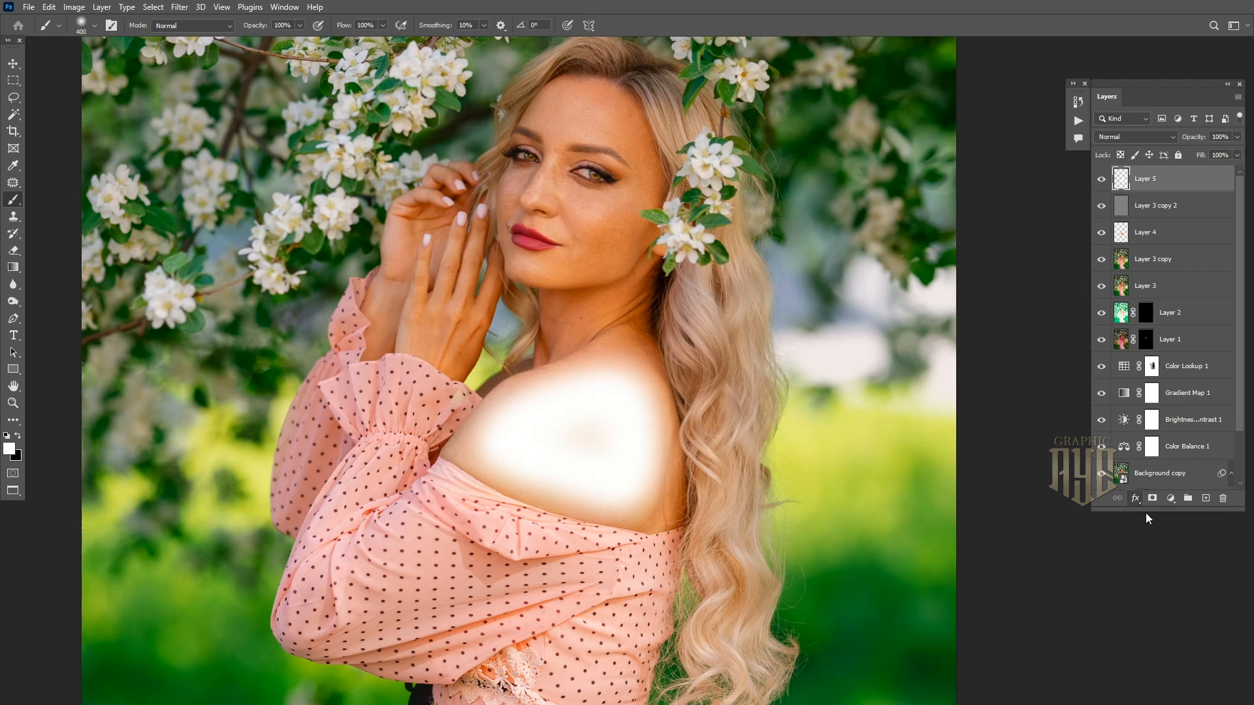
left_click_drag(291, 134, 908, 61)
left_click_drag(831, 314, 923, 314)
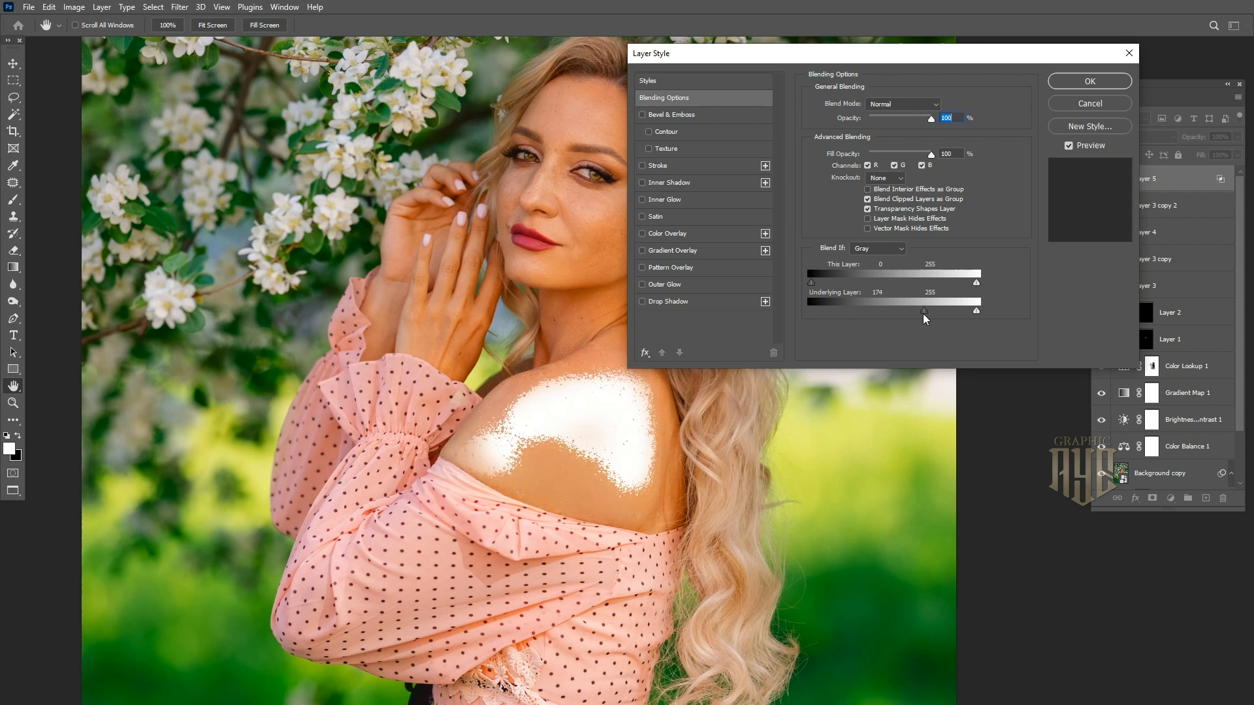
left_click_drag(927, 311, 957, 318)
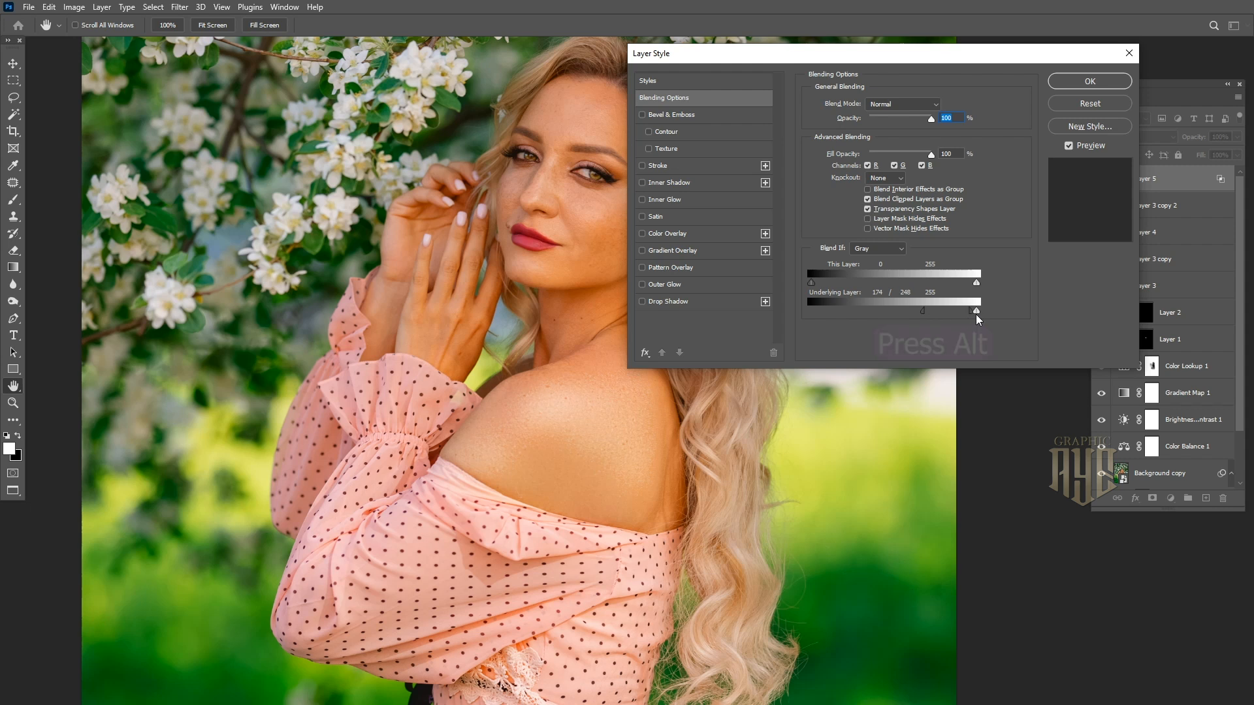
left_click(1089, 81)
Lower Layer 5's opacity to 75% and compare the portrait with and without the shoulder highlight.
left_click(1237, 137)
left_click_drag(1236, 154, 1223, 157)
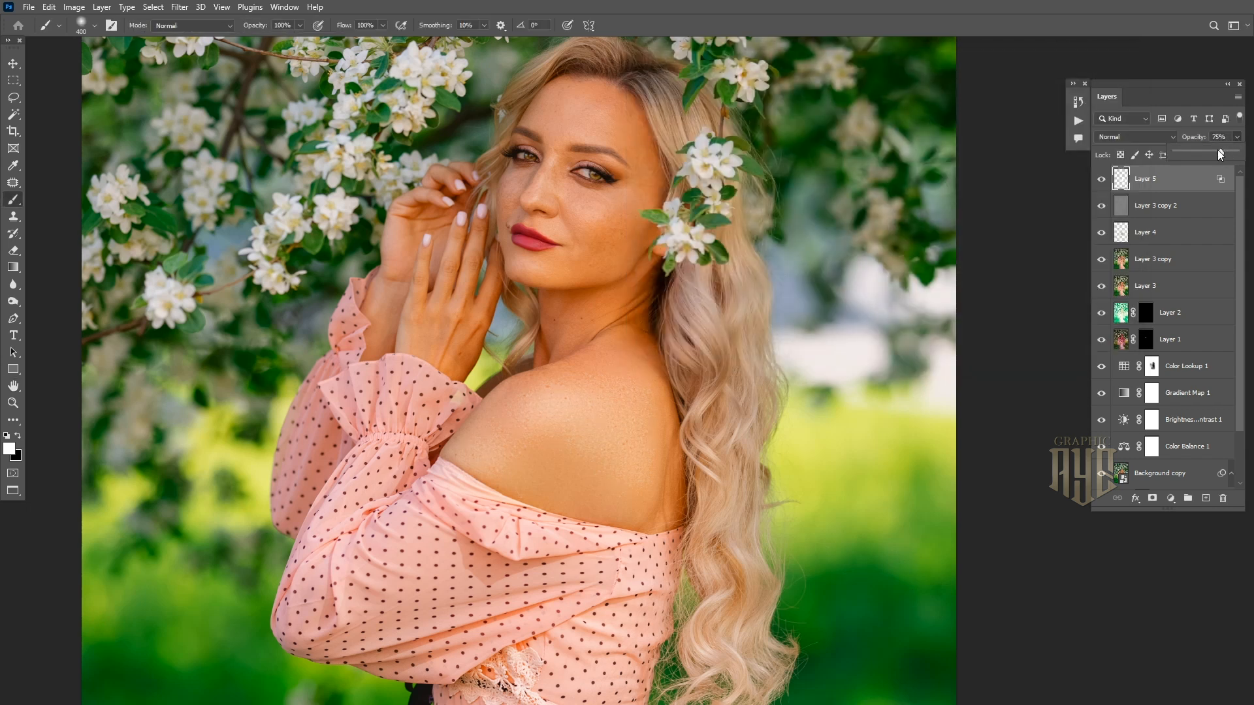
key("ctrl+minus")
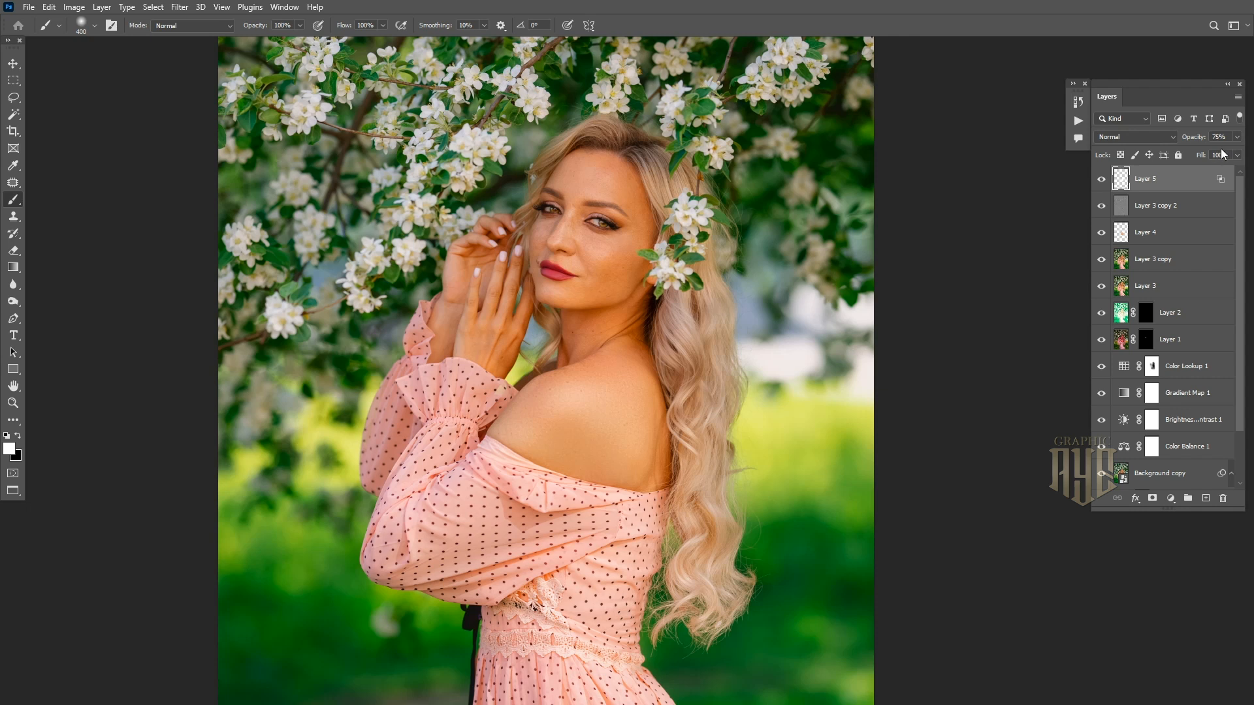
left_click(1100, 180)
left_click(1100, 181)
key("ctrl+minus")
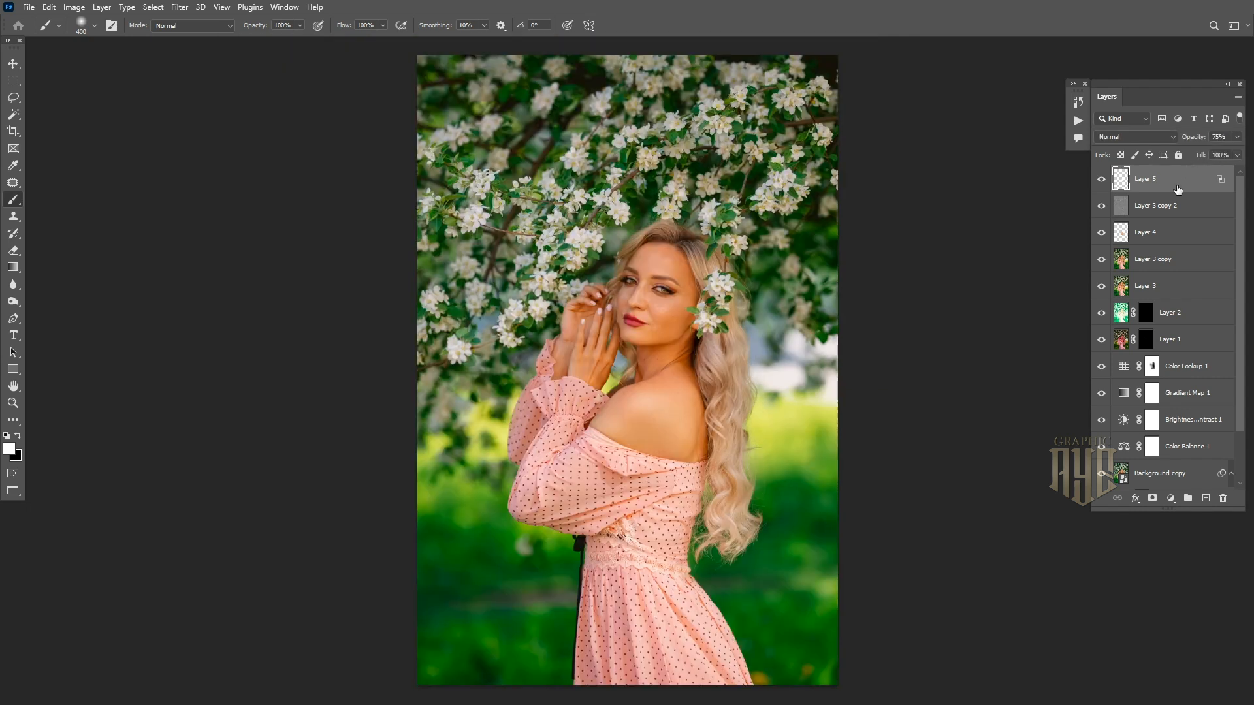
Add a Hue/Saturation adjustment above Layer 5, target the Reds by sampling the facial skin, and set their saturation to -7.
left_click(1171, 499)
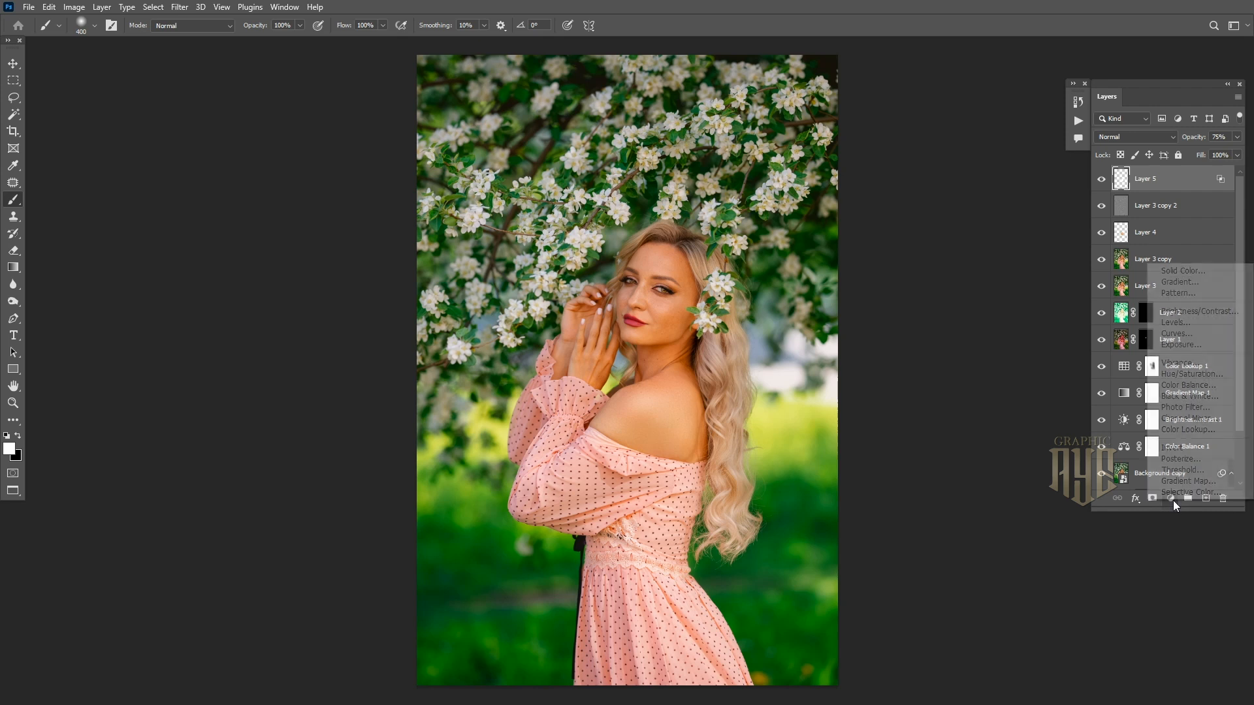
left_click(1172, 374)
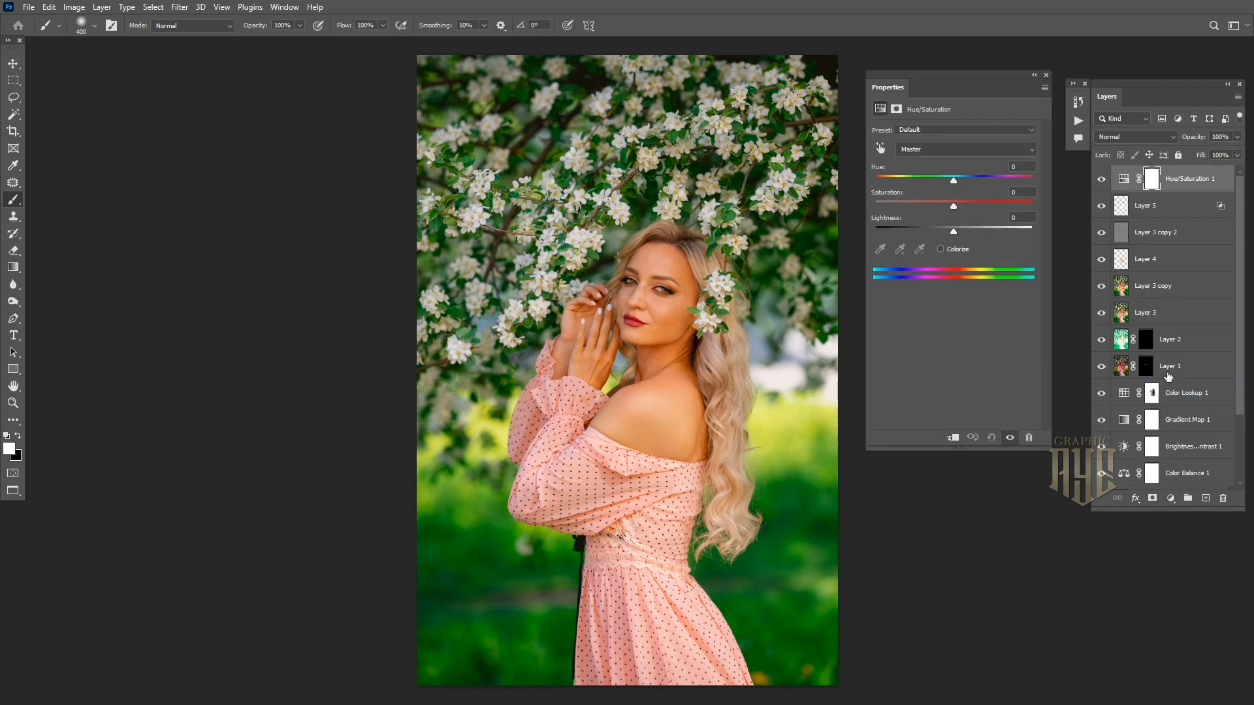
left_click(880, 148)
left_click(675, 318)
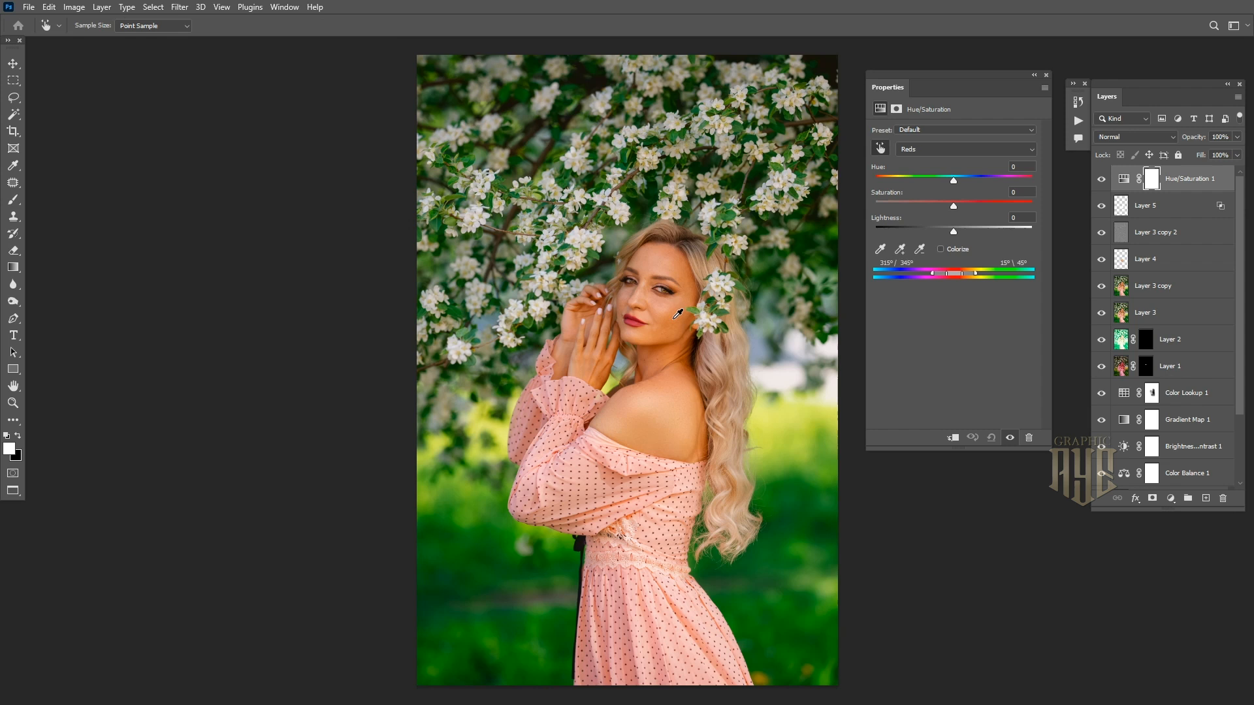
left_click_drag(953, 207, 950, 208)
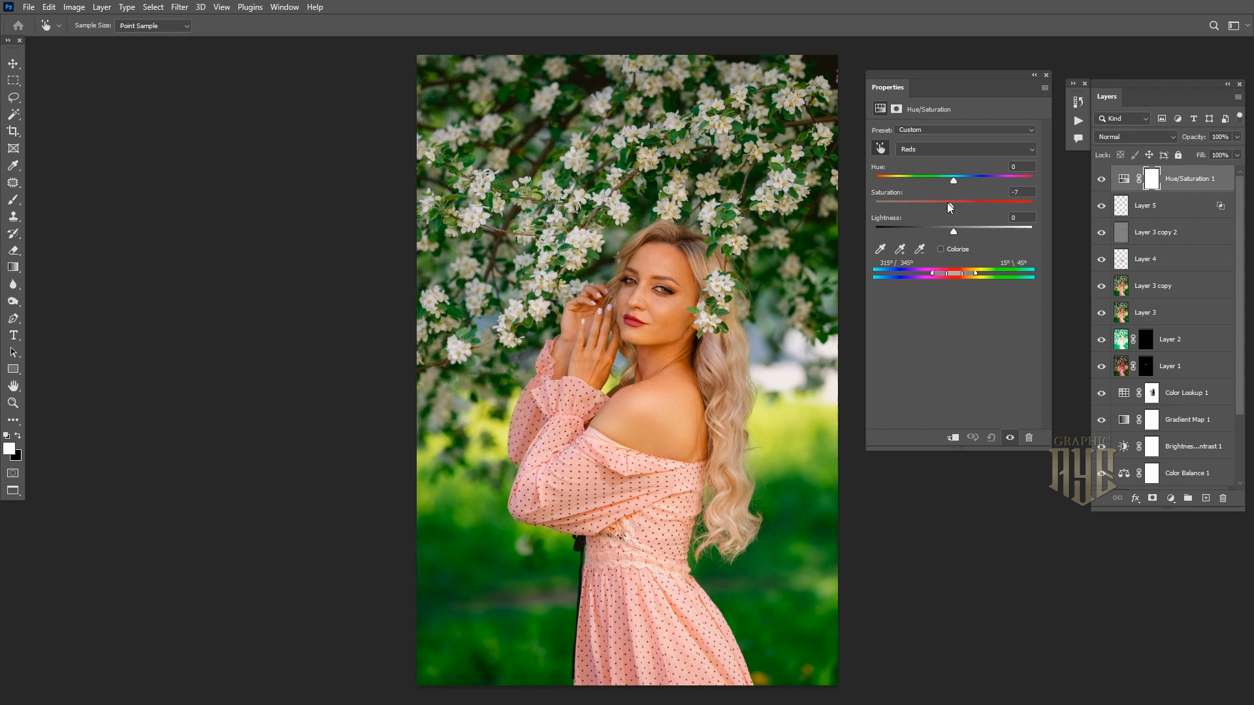
Set the Yellows in the Hue/Saturation adjustment to hue -6 and saturation -7.
left_click(915, 149)
left_click(922, 185)
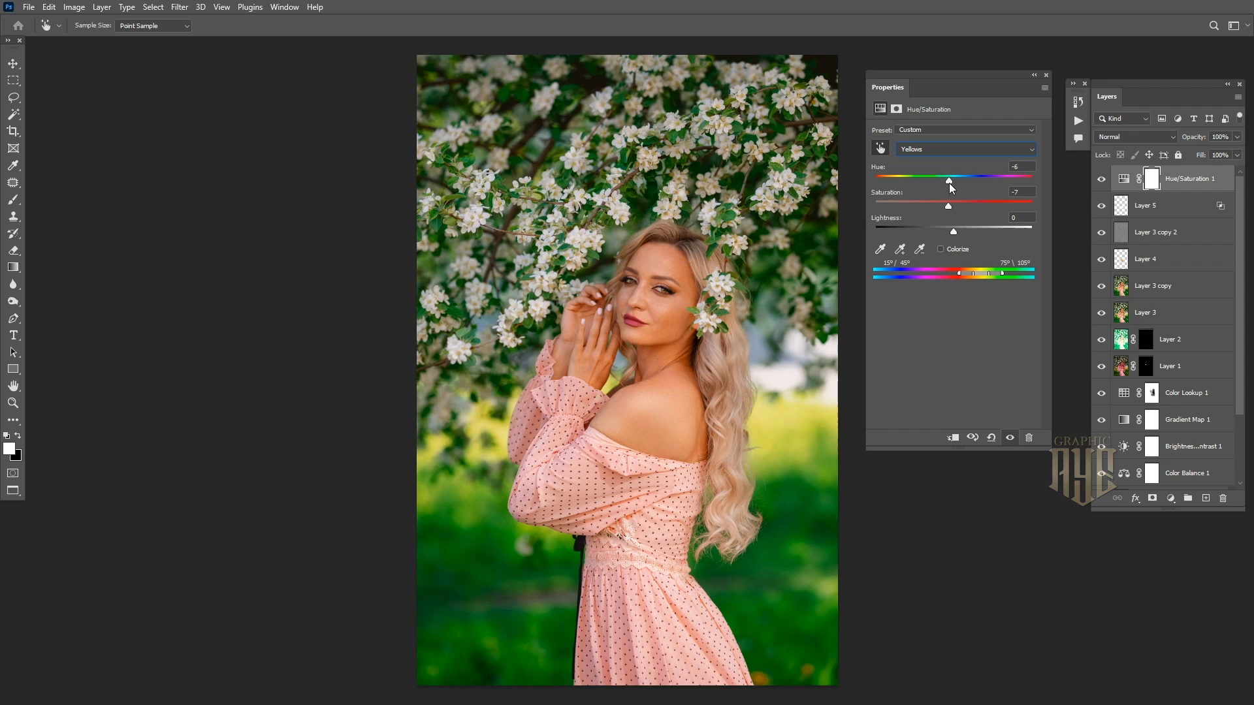
left_click(1046, 74)
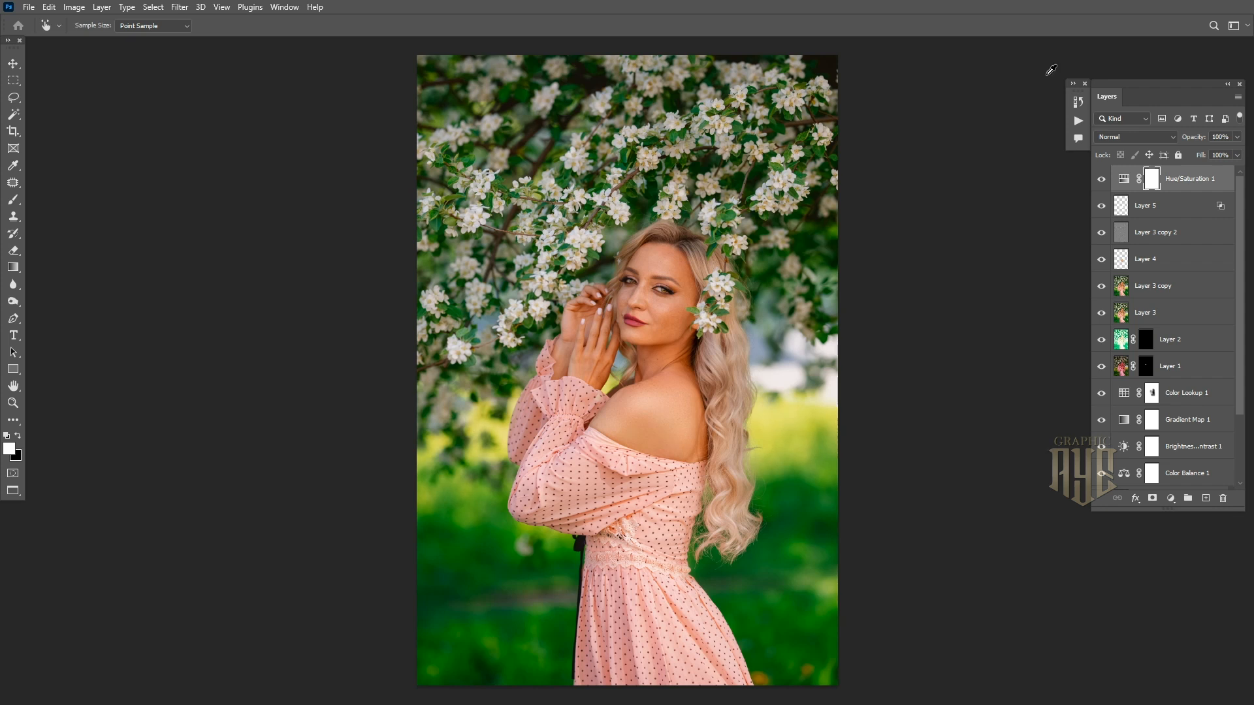
Compare the portrait with and without the Hue/Saturation adjustment.
left_click(704, 356)
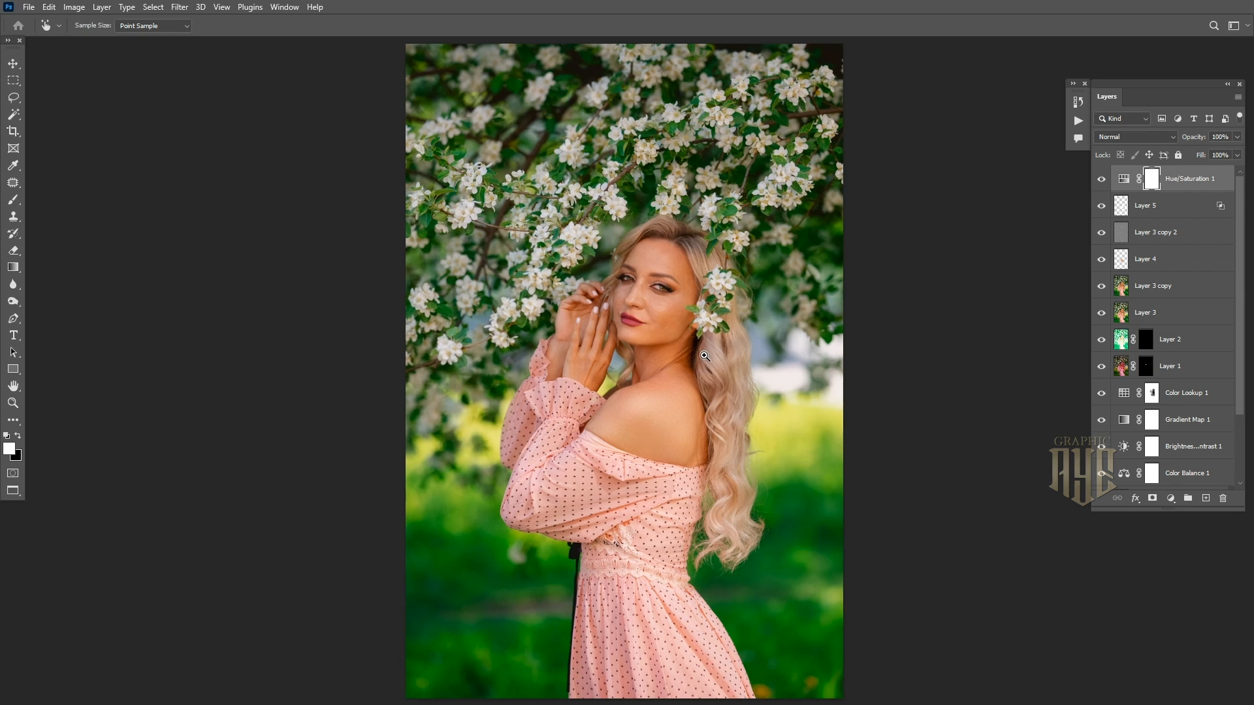
left_click(705, 355)
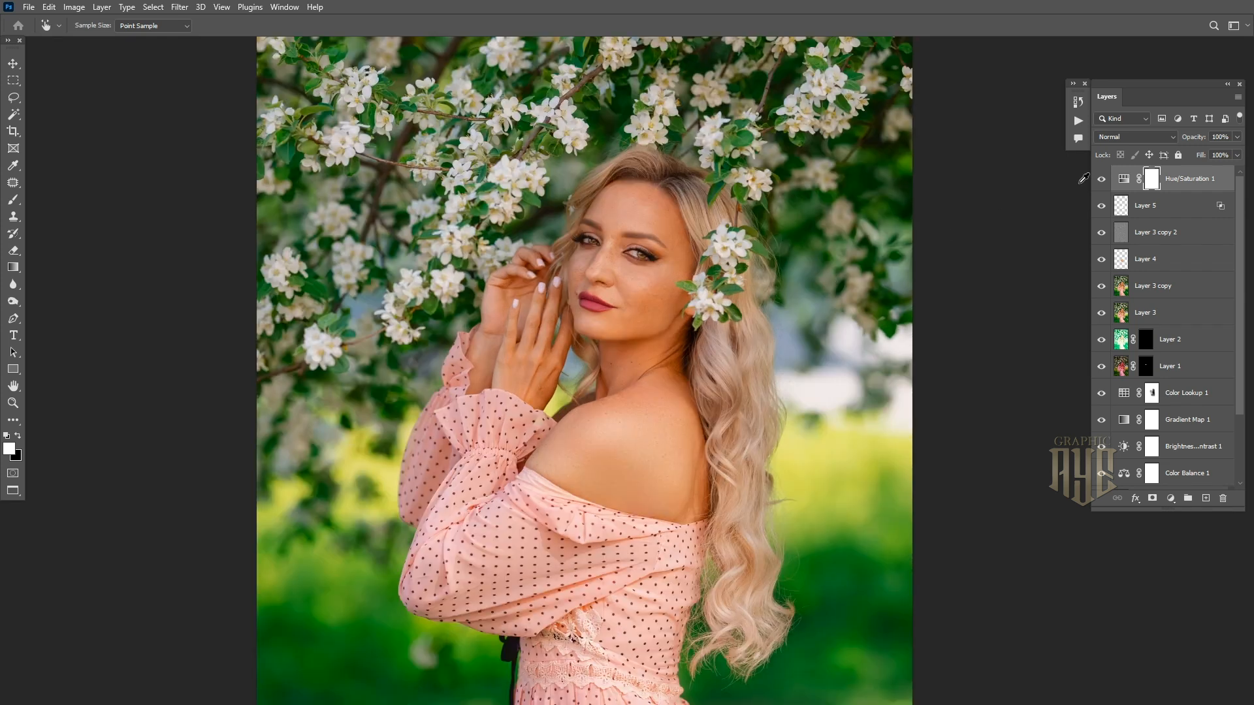
left_click(1099, 180)
left_click(1099, 180)
key("ctrl+minus")
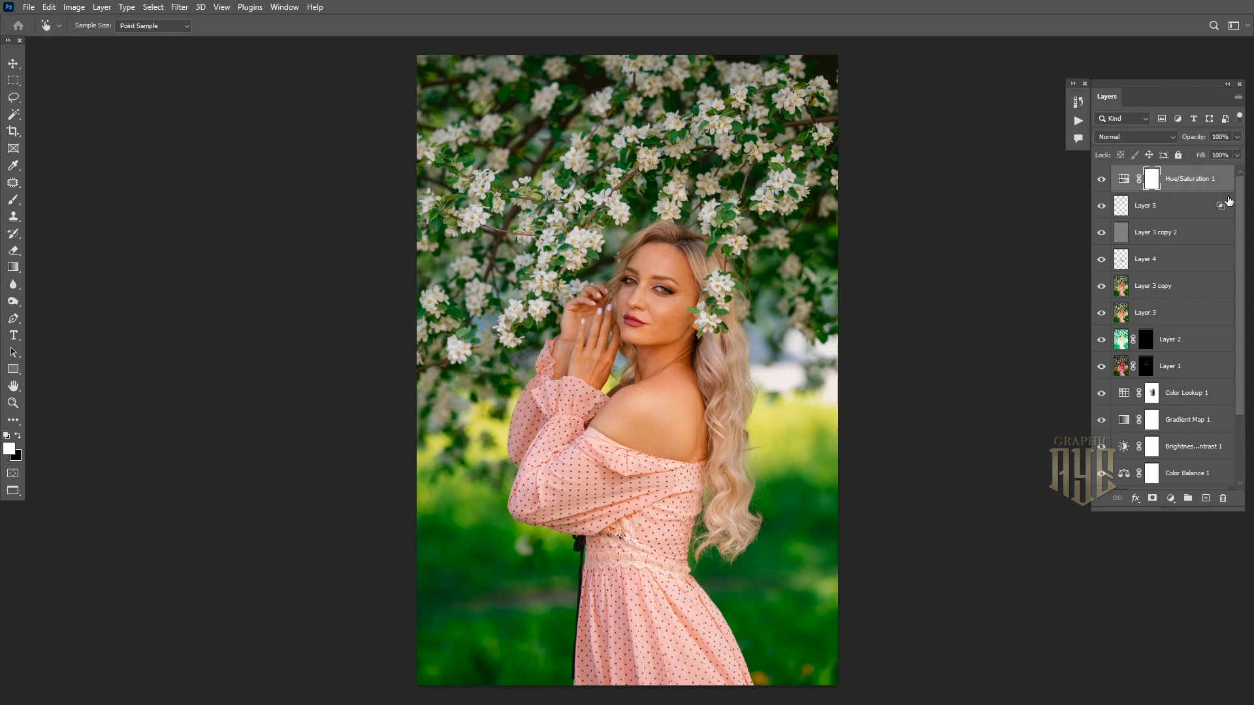
Group all layers from Hue/Saturation 1 down to Background copy and compare the finished edit with the original photo.
left_click_drag(1240, 219, 1240, 331)
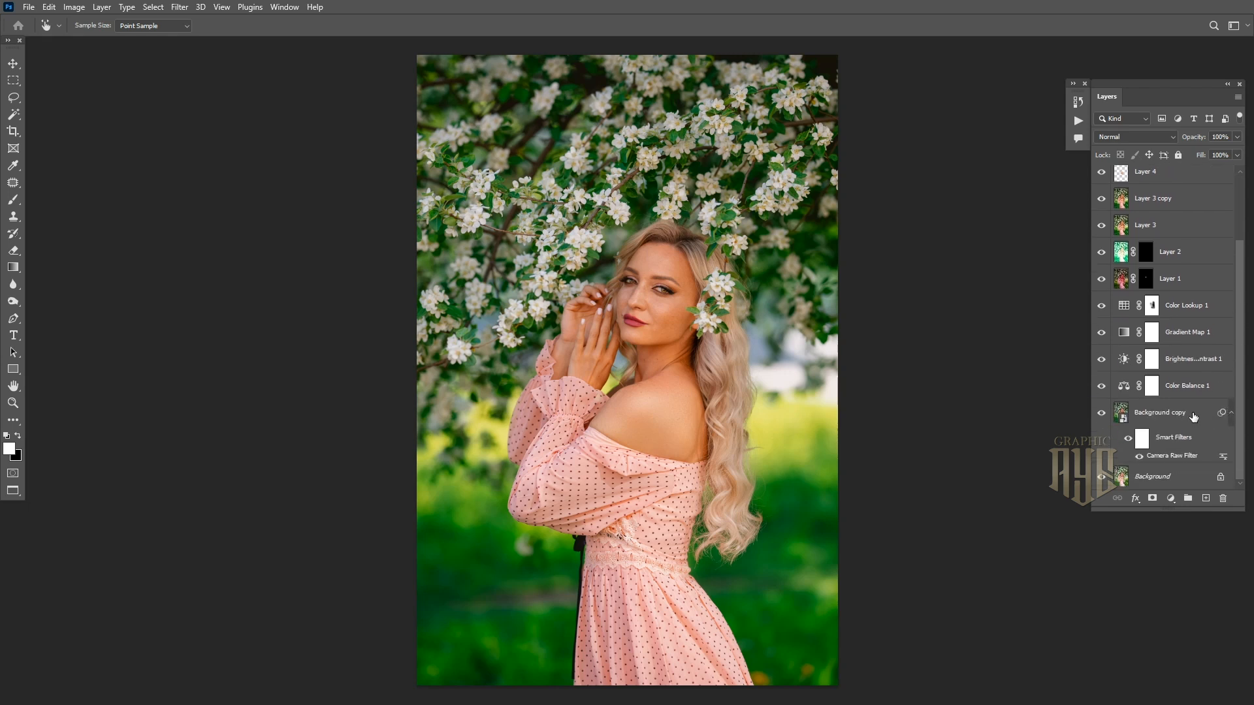
left_click(1194, 417, "shift")
left_click(1185, 498)
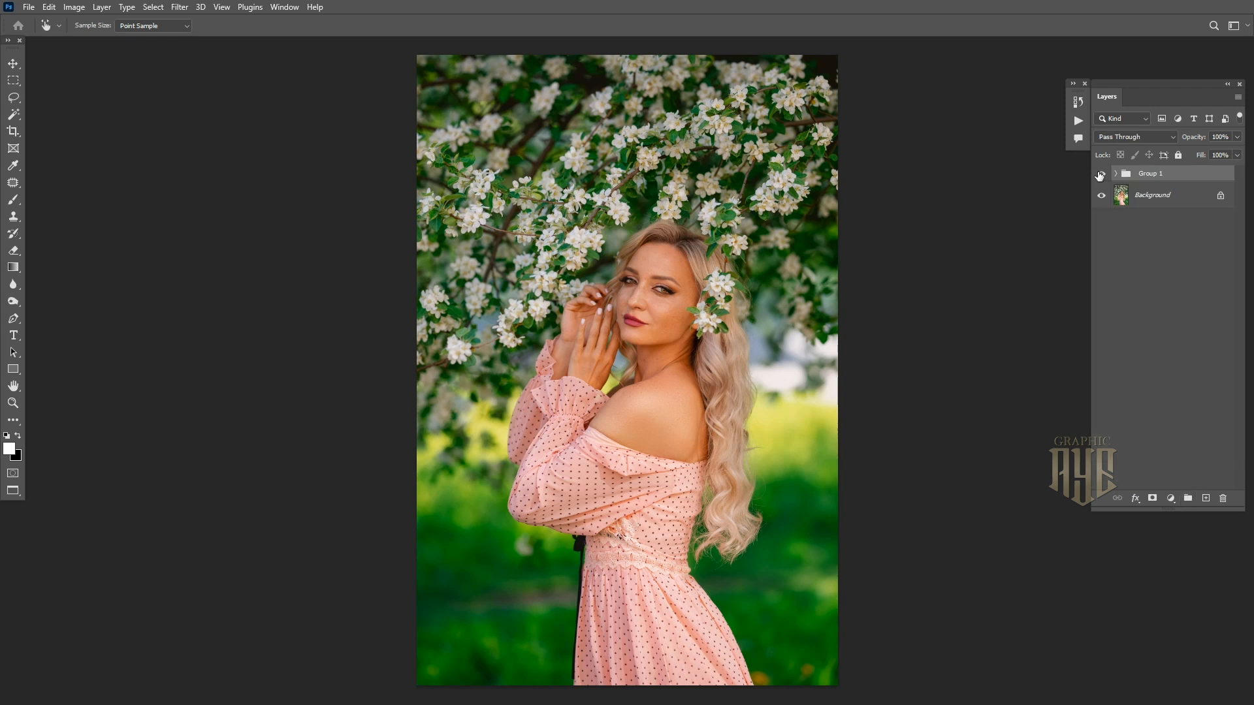
left_click(1100, 173)
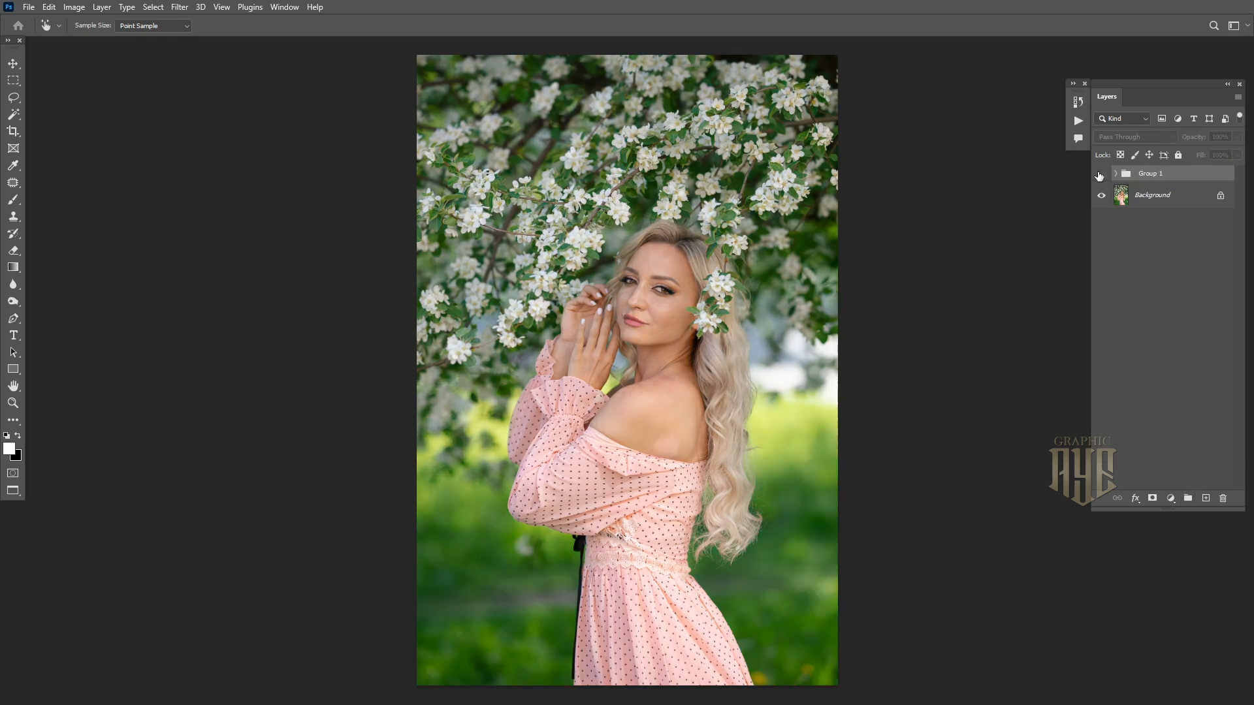
left_click(1100, 174)
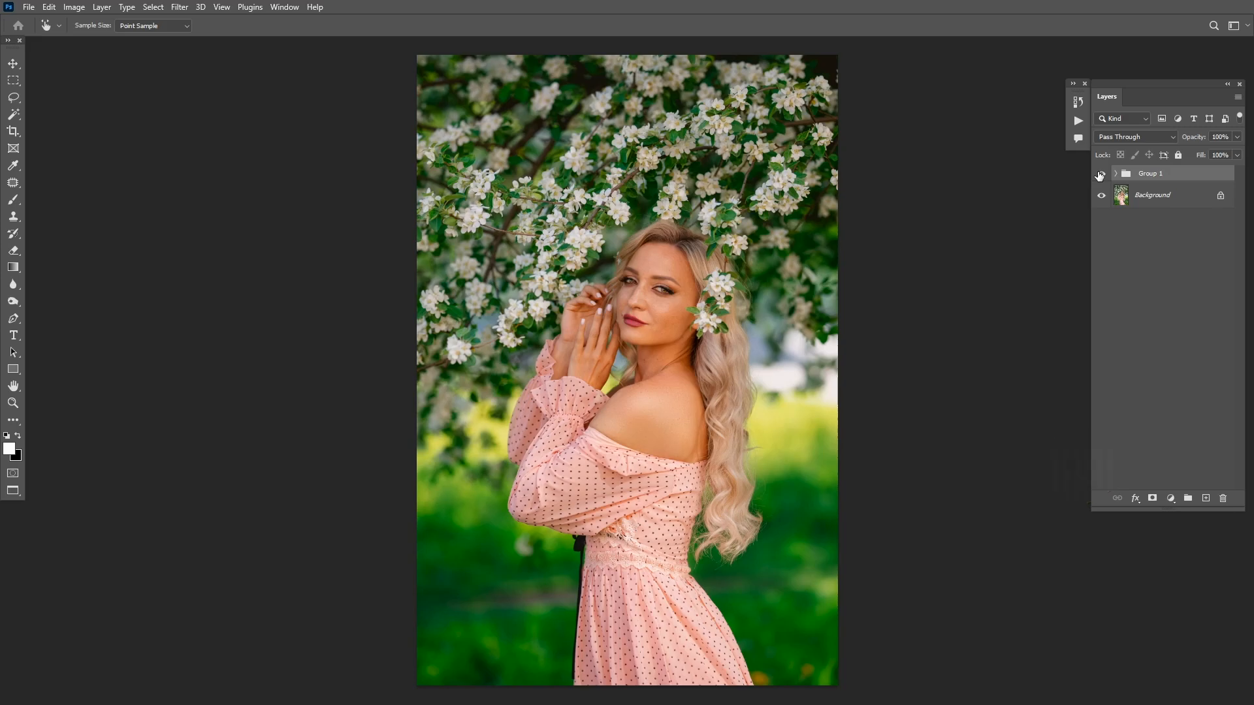